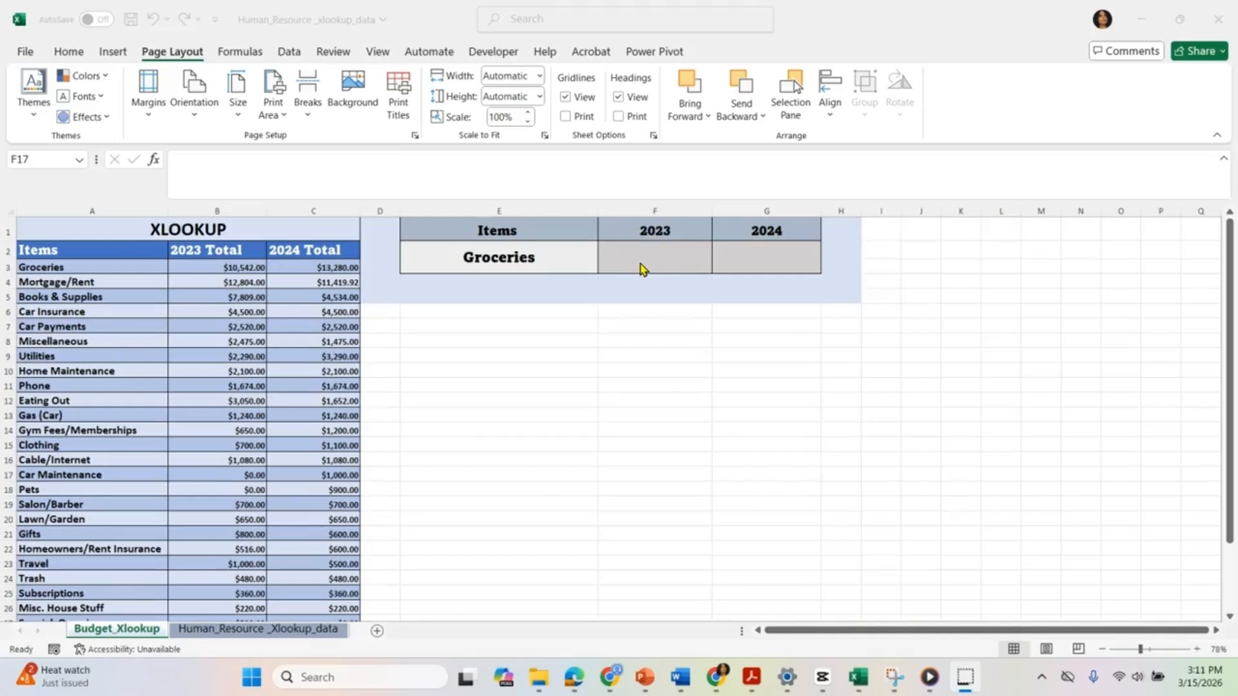
# Choose Groceries from the item drop-down list in cell E2
pyautogui.click(550, 264)
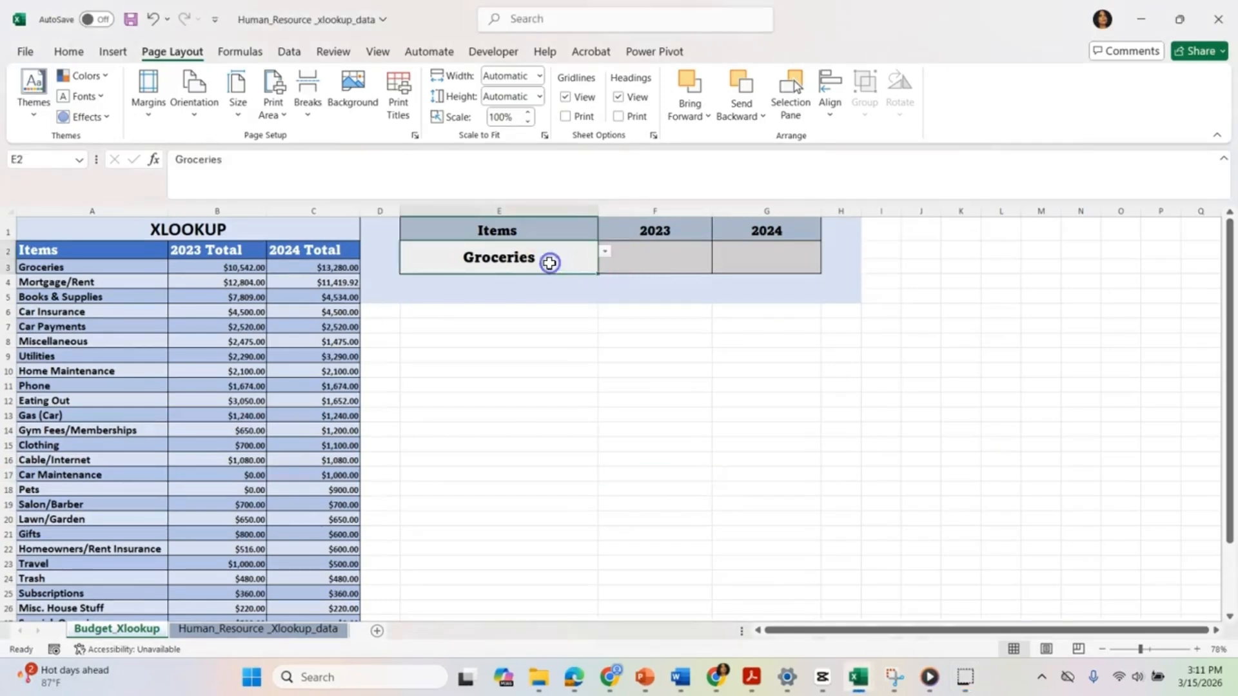
pyautogui.click(602, 255)
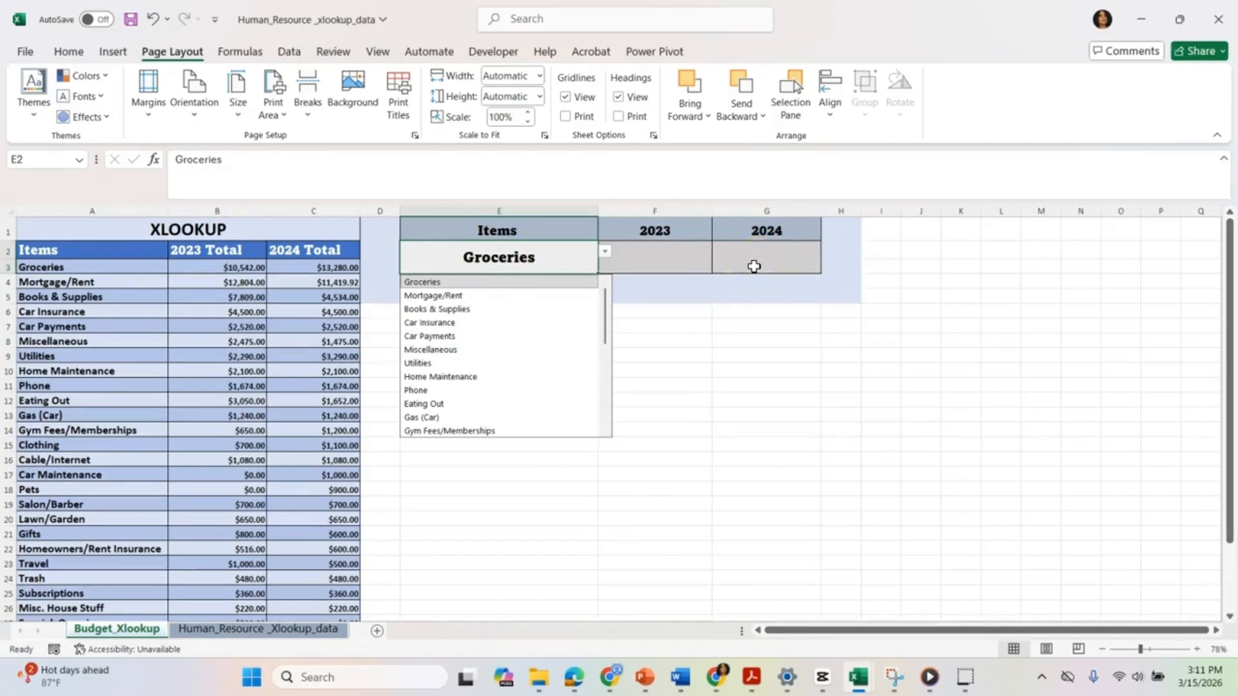
pyautogui.click(565, 286)
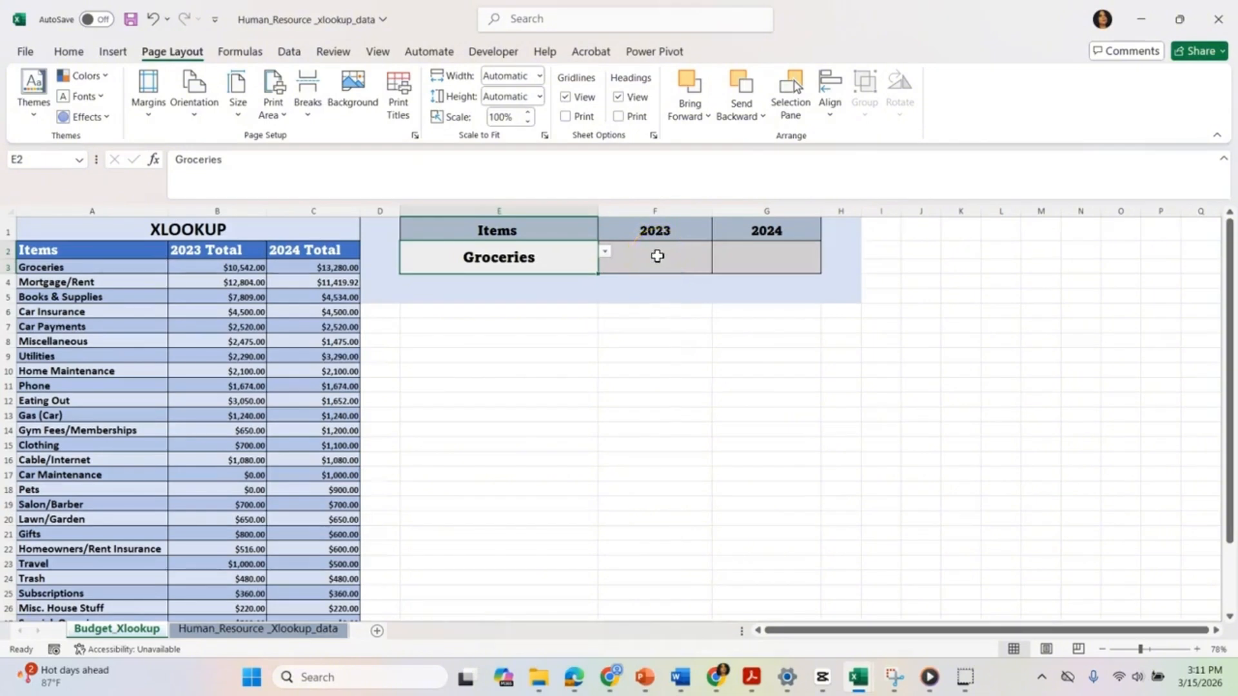
# Start an XLOOKUP formula in F2 with its function arguments open and set the lookup value to $E$2
pyautogui.click(656, 256)
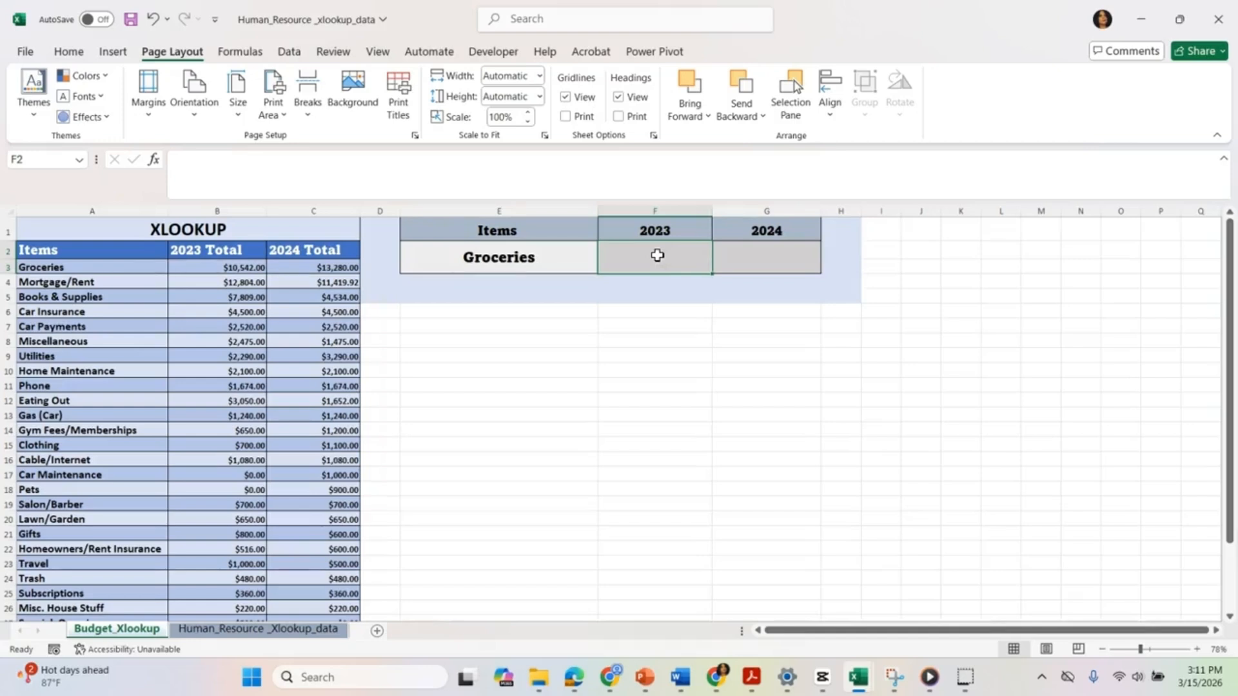
pyautogui.write('=')
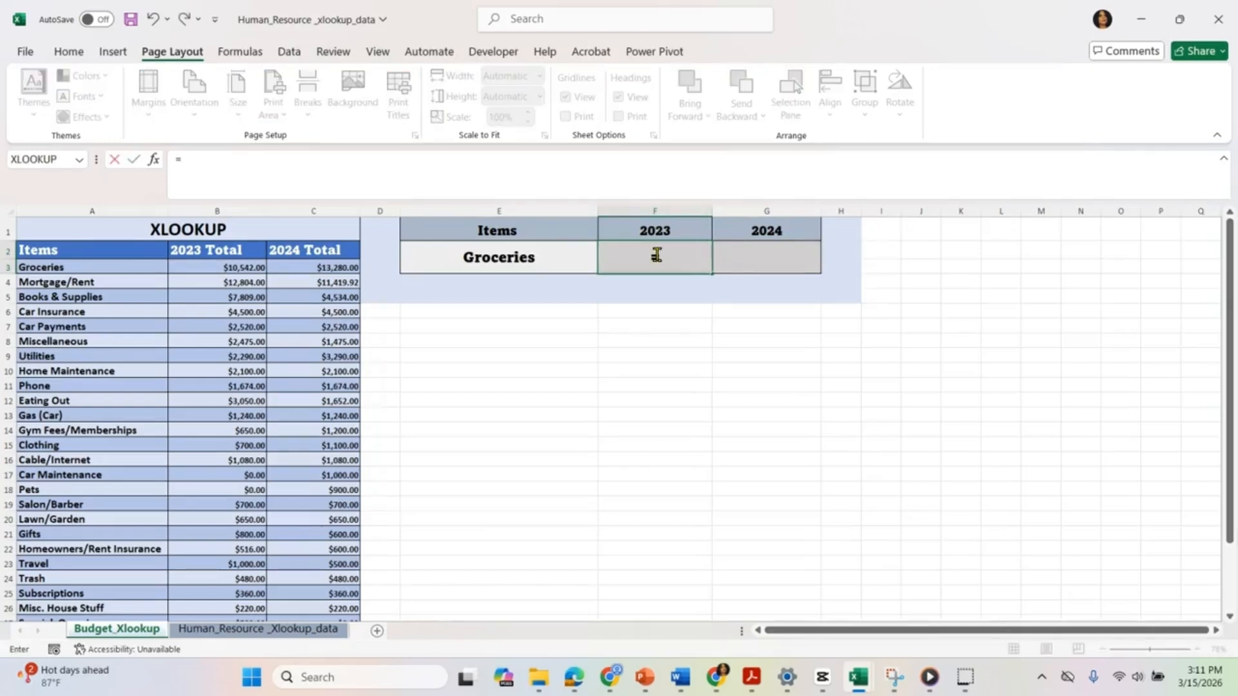
pyautogui.write('xl')
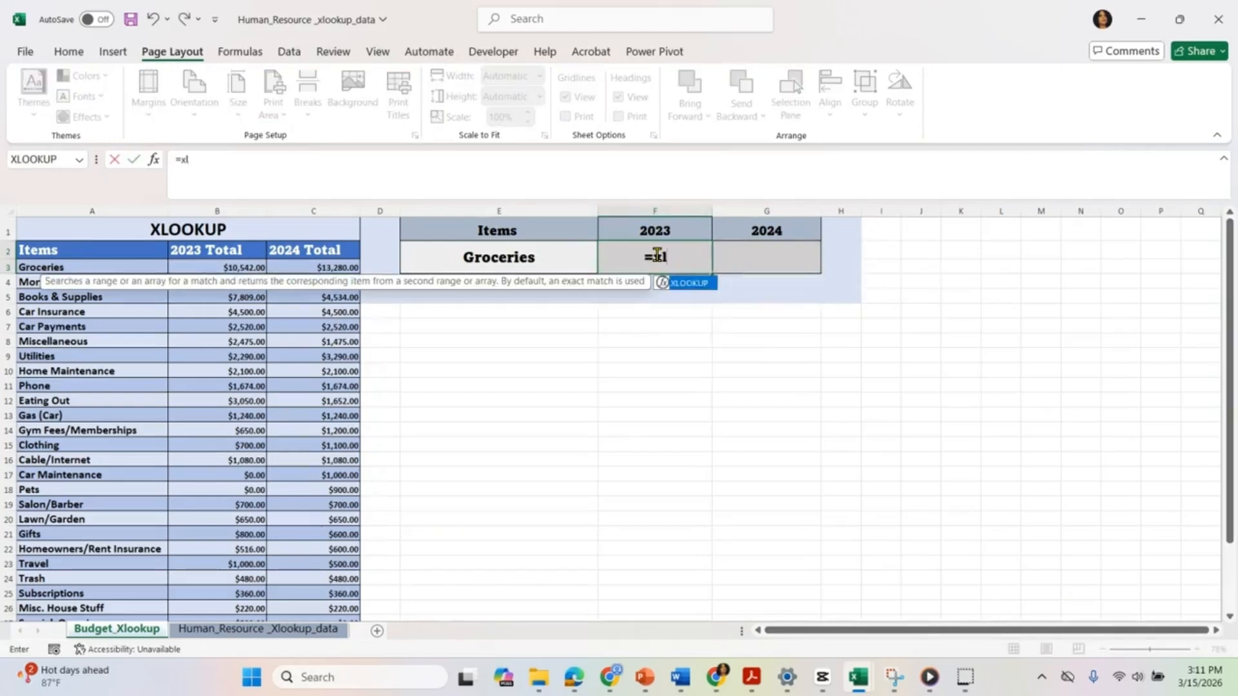
pyautogui.doubleClick(689, 284)
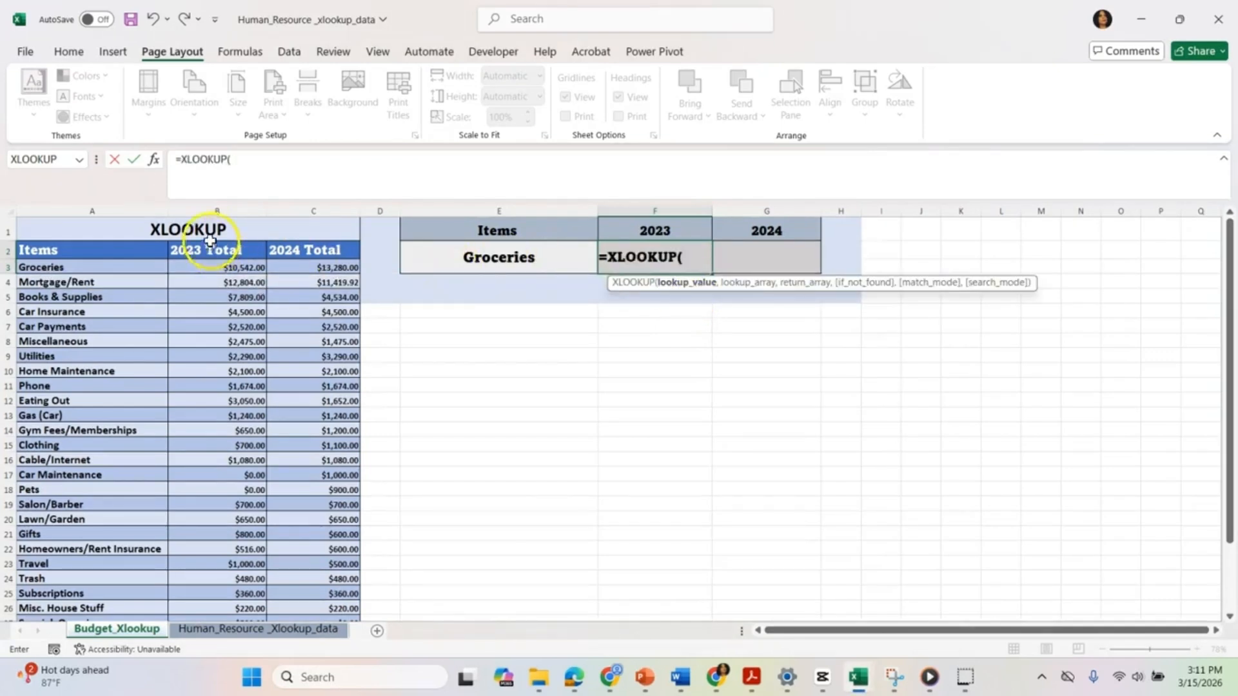
pyautogui.click(154, 160)
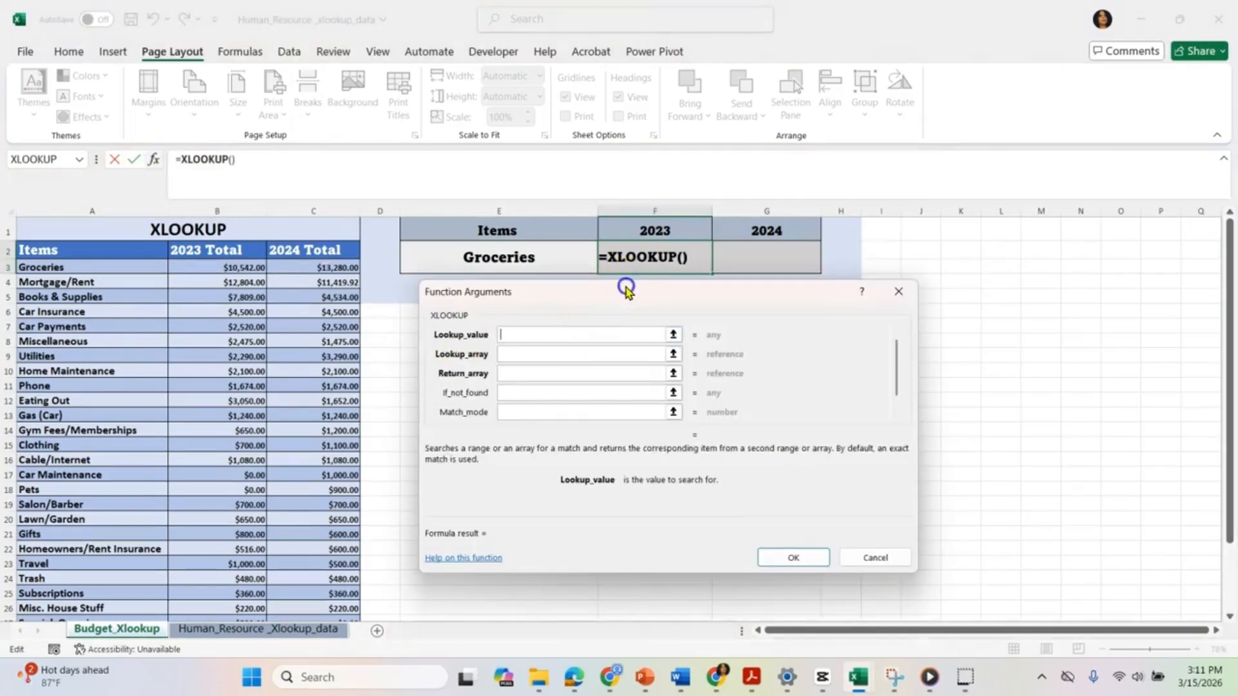
pyautogui.moveTo(627, 289); pyautogui.dragTo(585, 301)
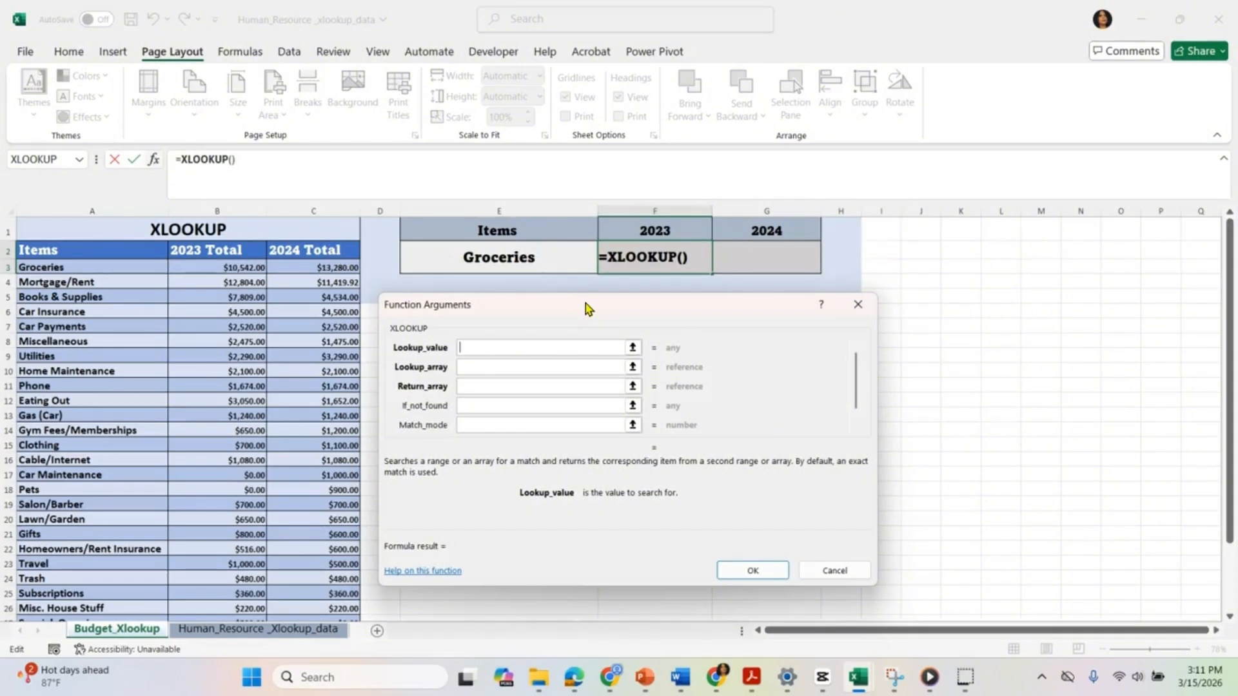
pyautogui.click(508, 310)
pyautogui.click(468, 261)
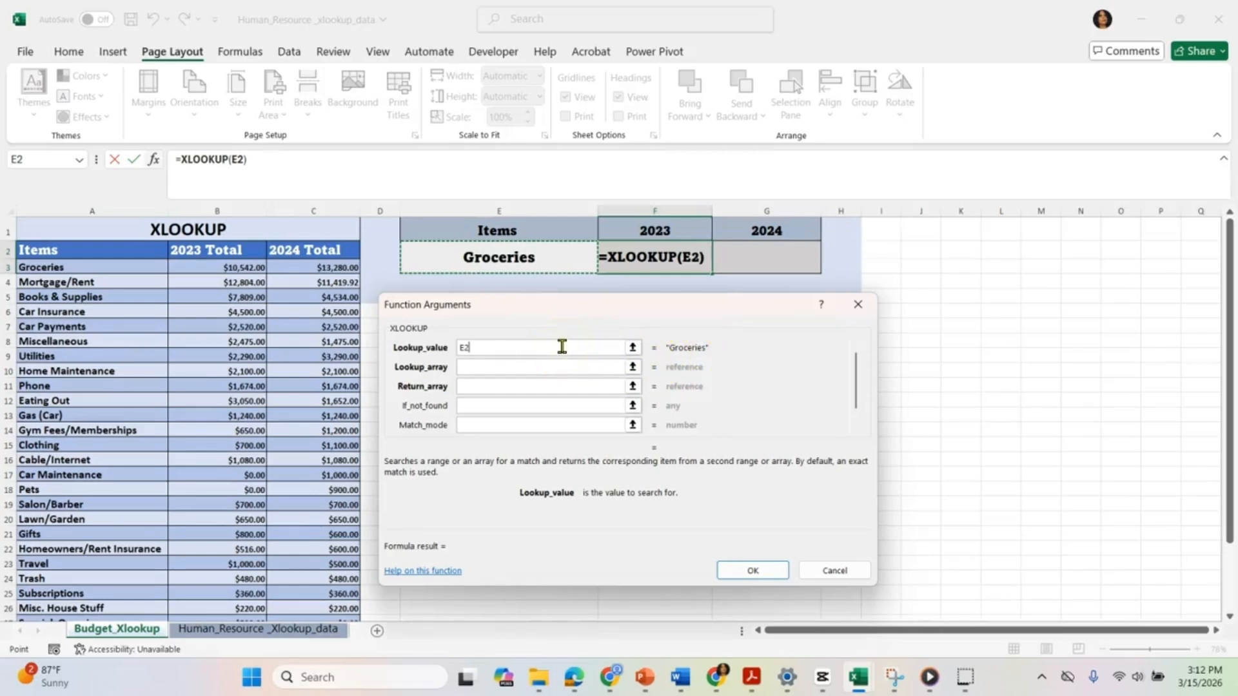
pyautogui.press('F4')
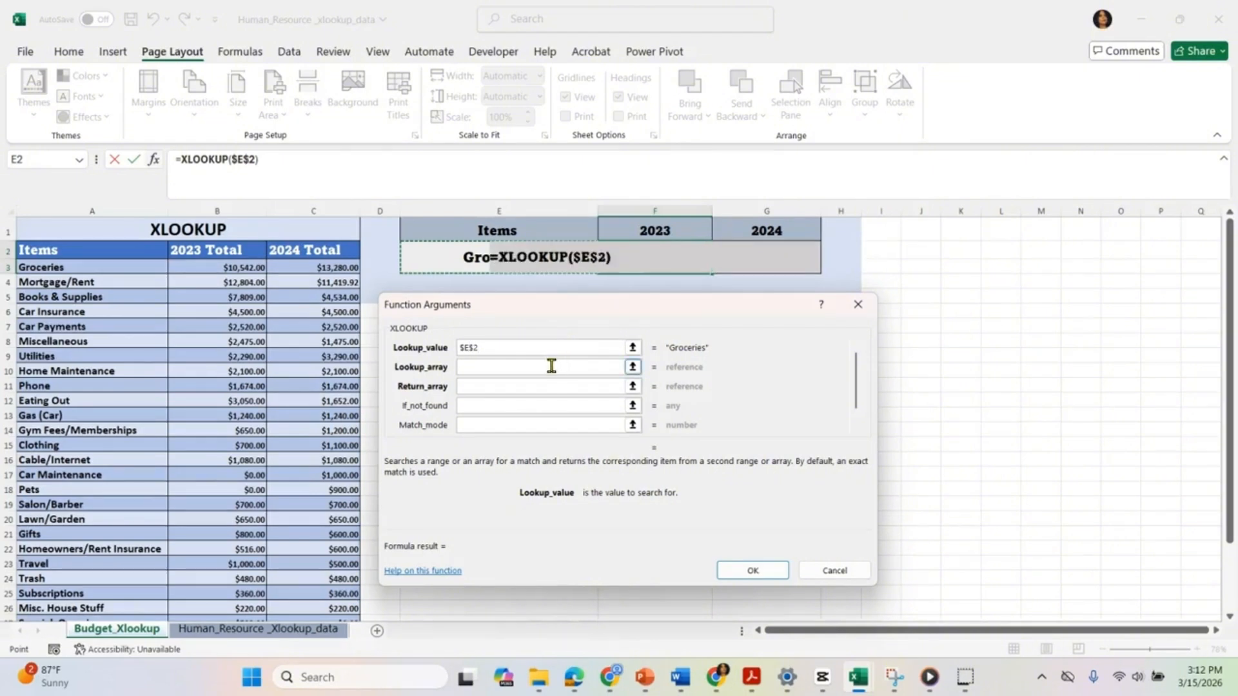
# Set the lookup array to the absolute range $A$3:$A$31 and the return array to B3:B31
pyautogui.click(551, 365)
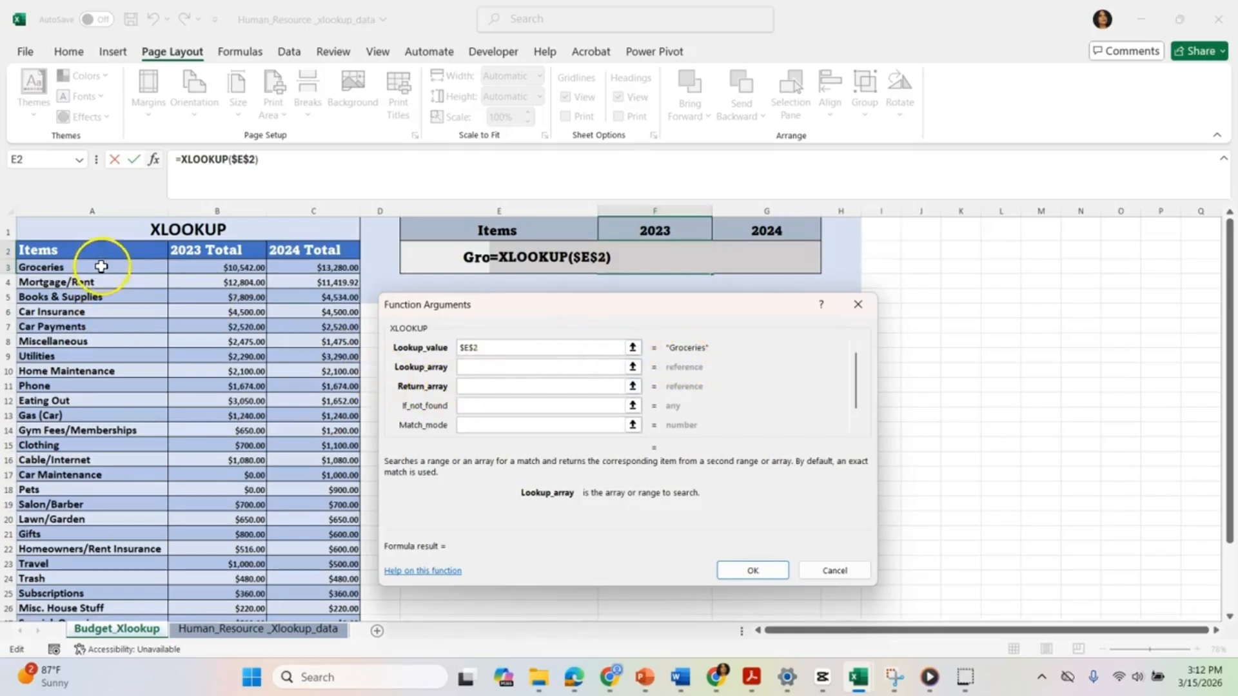
pyautogui.moveTo(101, 267); pyautogui.dragTo(135, 591)
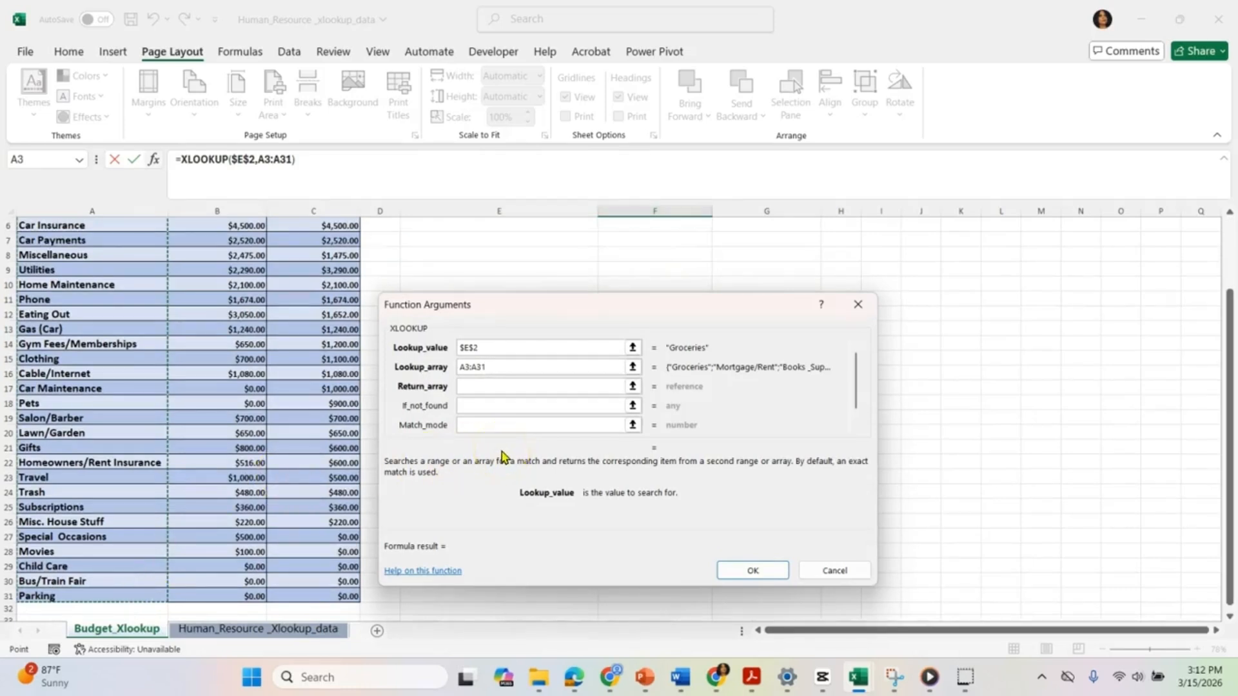
pyautogui.press('F4')
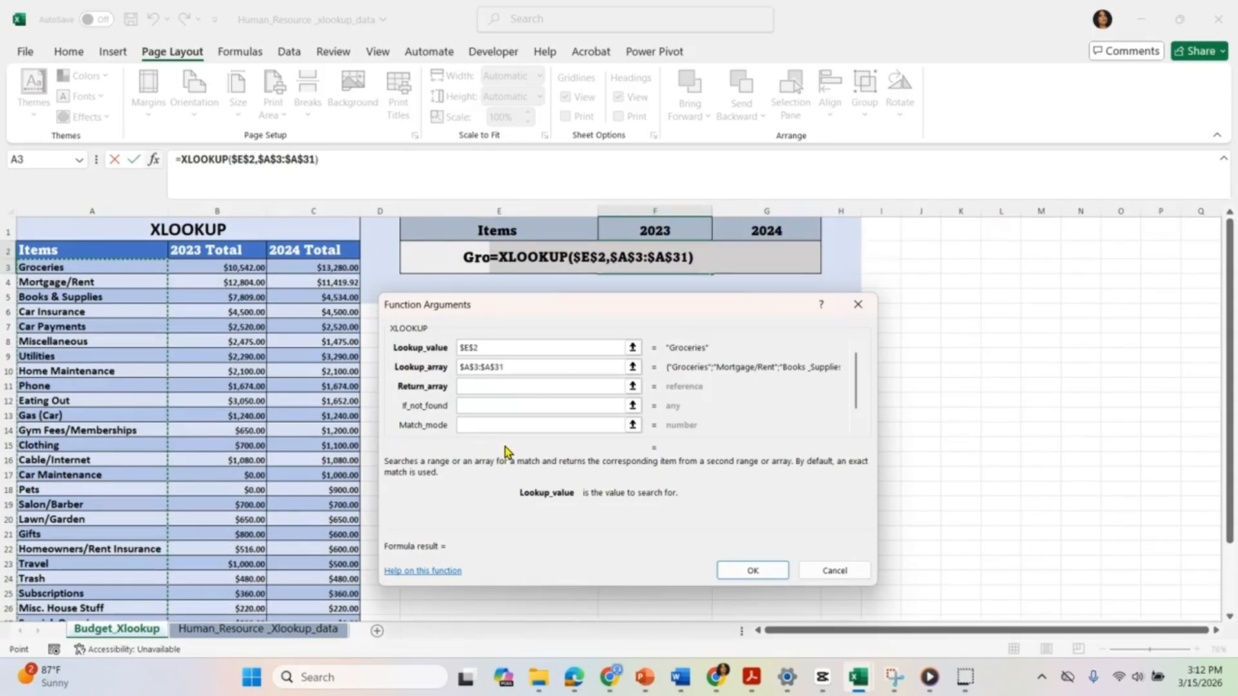
pyautogui.click(499, 387)
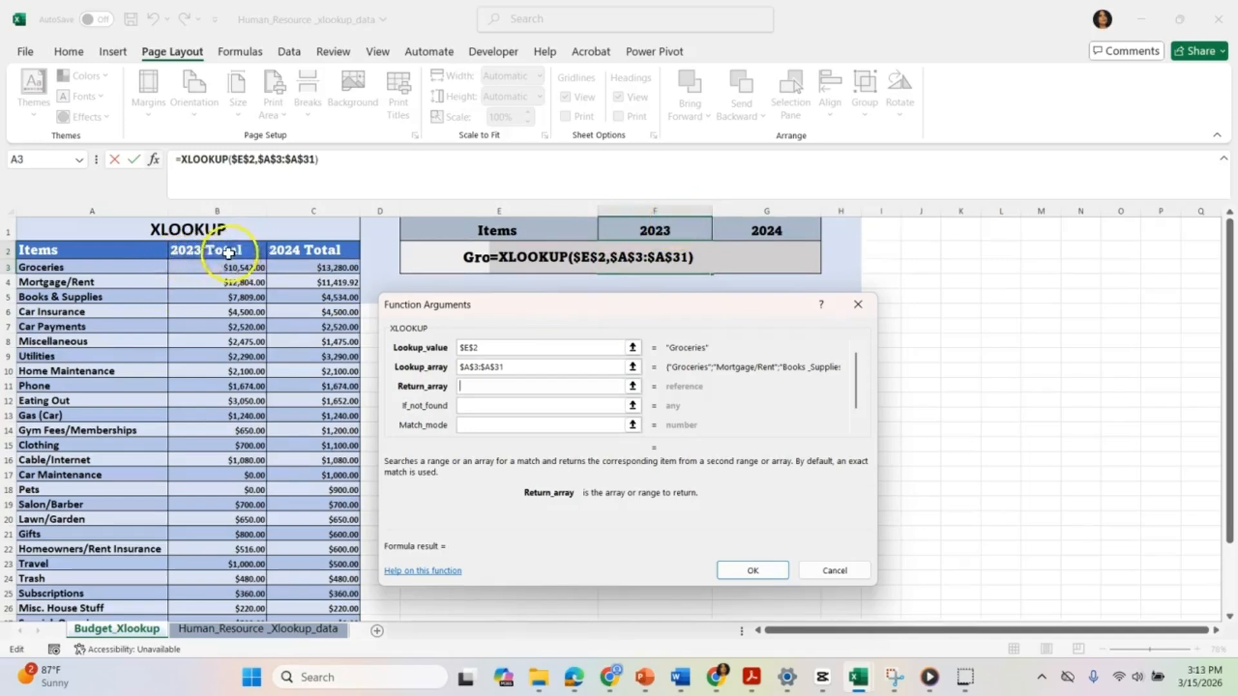
pyautogui.moveTo(210, 265); pyautogui.dragTo(246, 598)
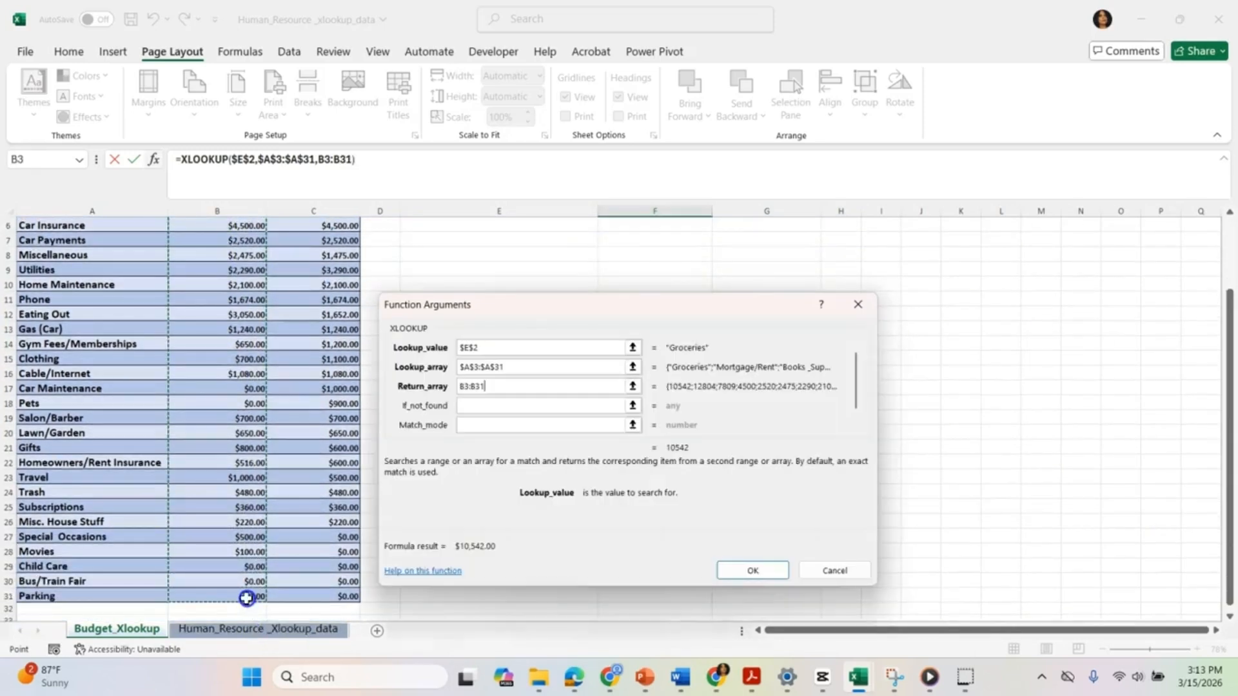
pyautogui.click(440, 521)
# Set the match mode to FALSE and complete the XLOOKUP formula in F2
pyautogui.click(495, 427)
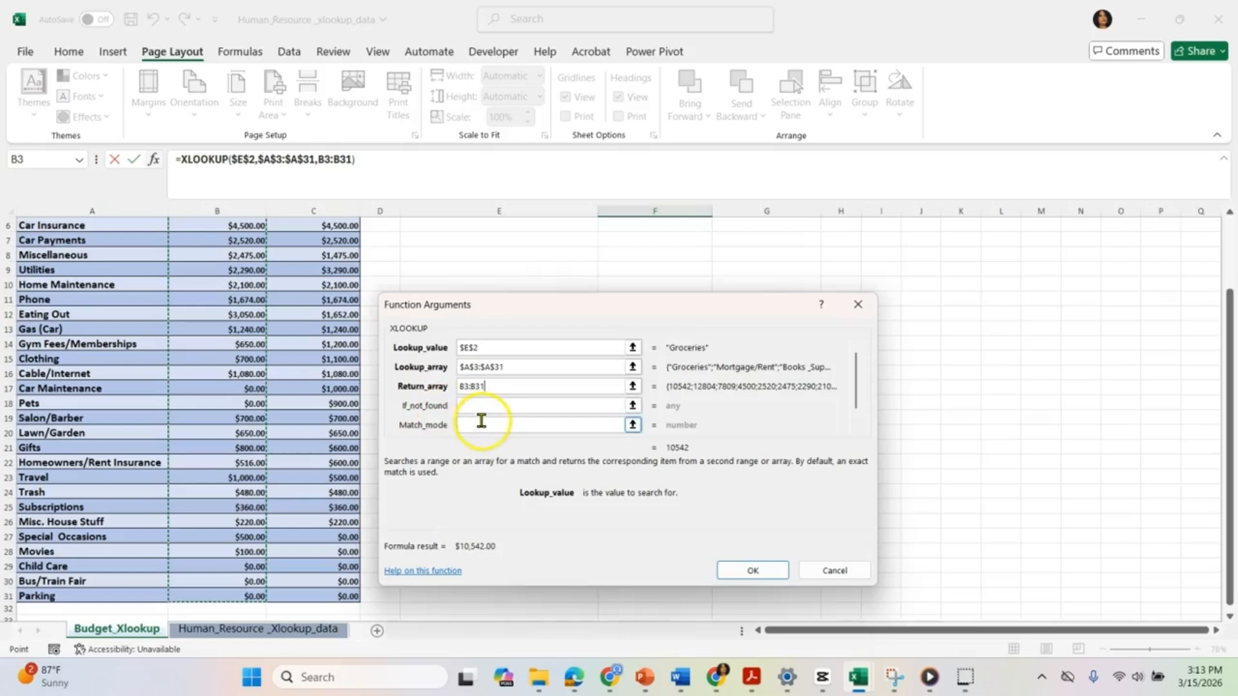
pyautogui.click(482, 425)
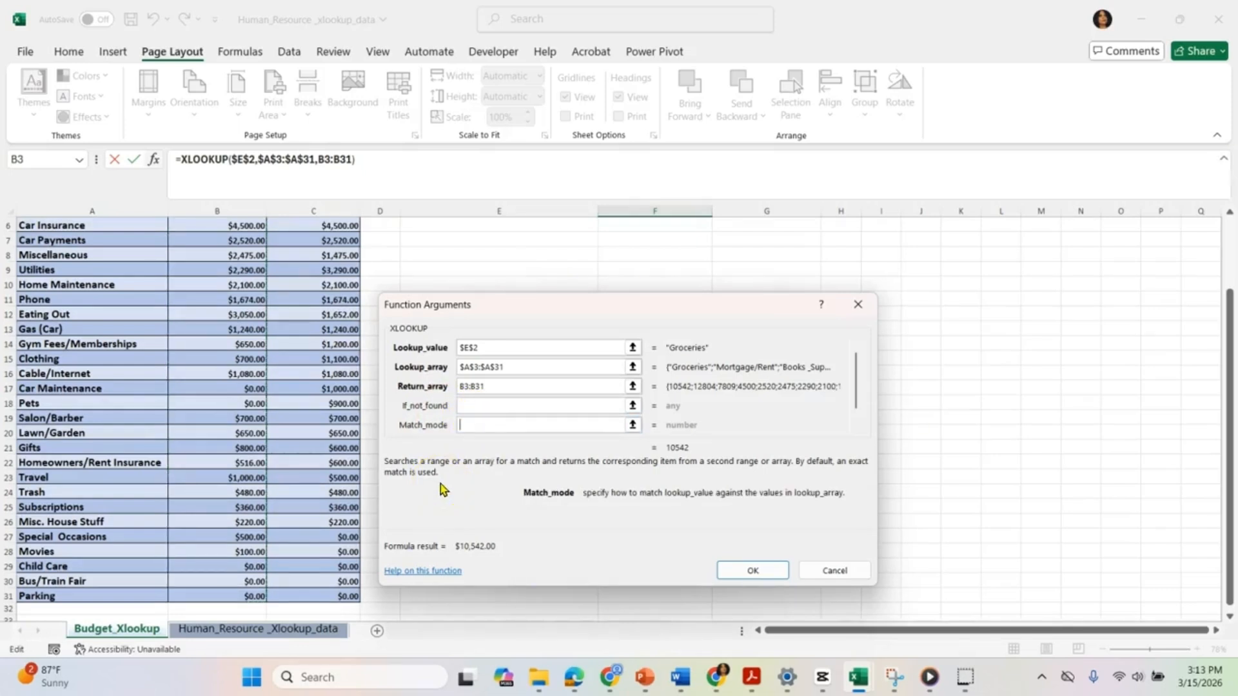
pyautogui.write('False')
pyautogui.click(739, 575)
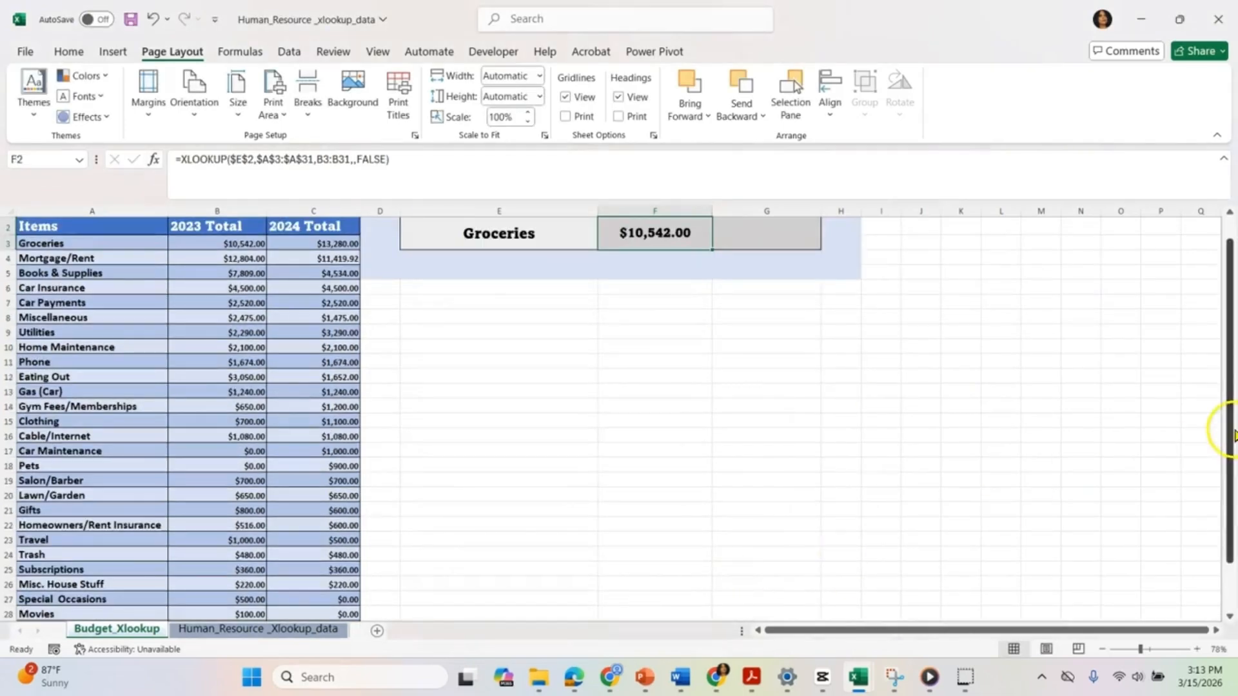
# Fill the XLOOKUP formula from F2 across to the 2024 cell G2
pyautogui.moveTo(1231, 430); pyautogui.dragTo(1224, 363)
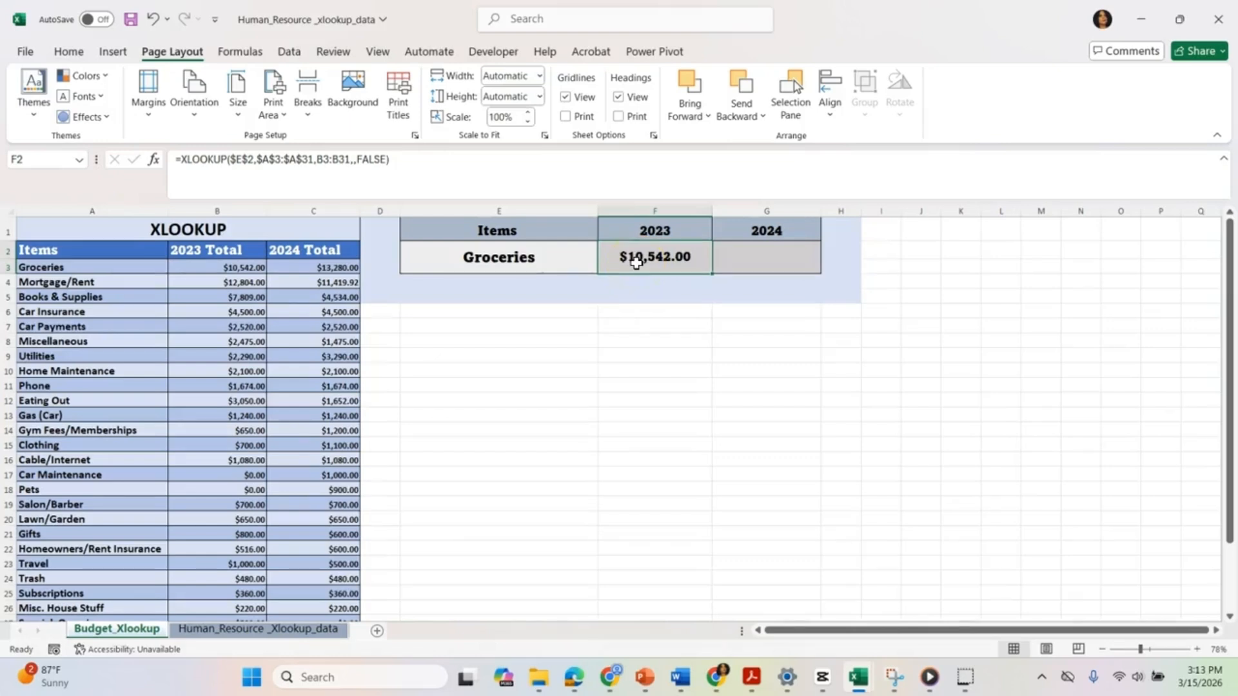
pyautogui.click(214, 240)
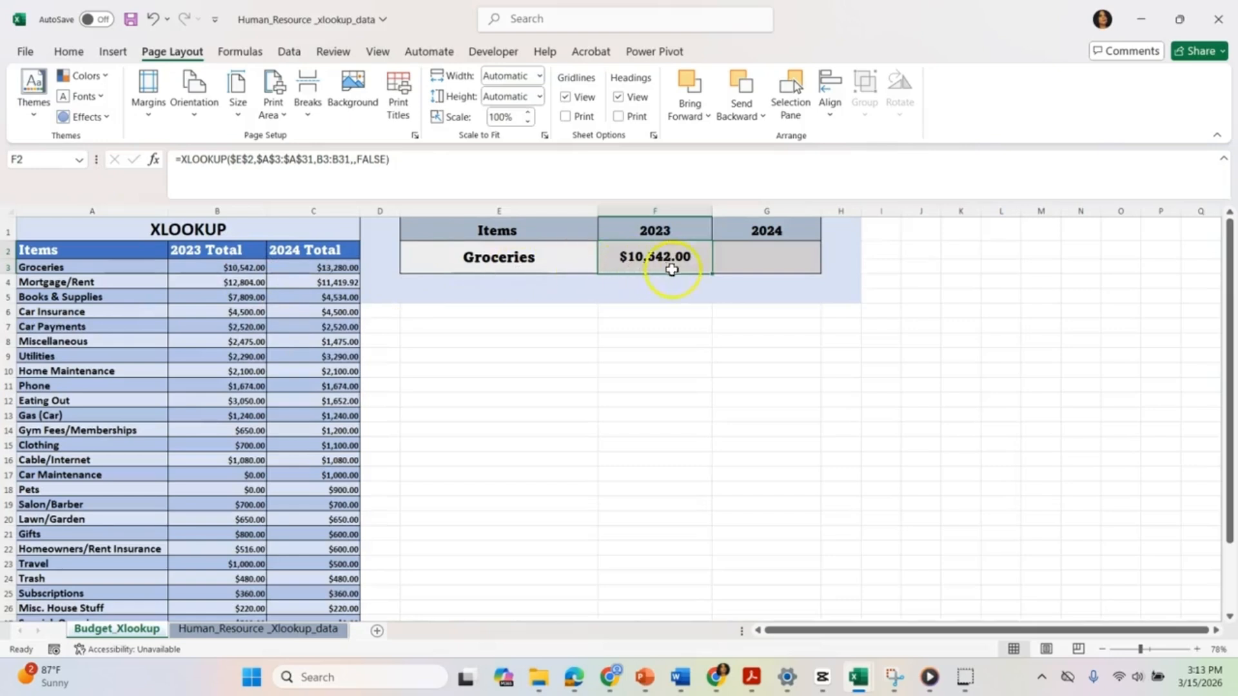
pyautogui.moveTo(712, 273); pyautogui.dragTo(816, 266)
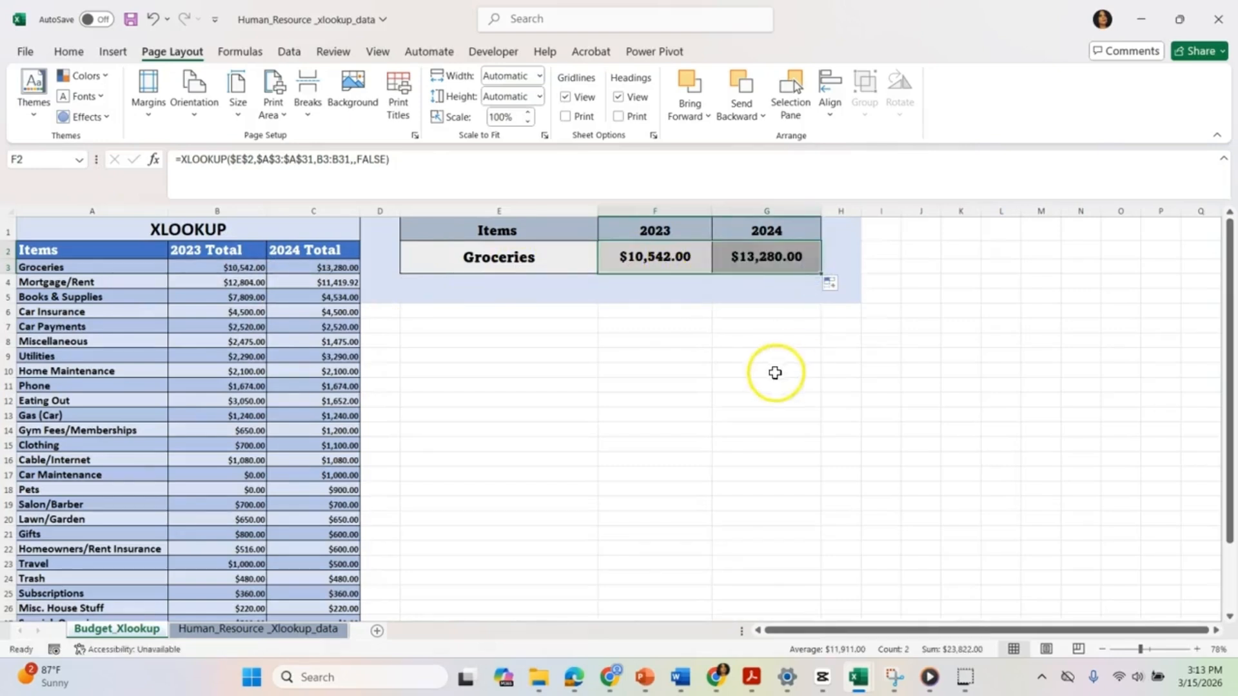
# Review the function arguments of the copied XLOOKUP in G2, especially its return array, and close them
pyautogui.click(768, 257)
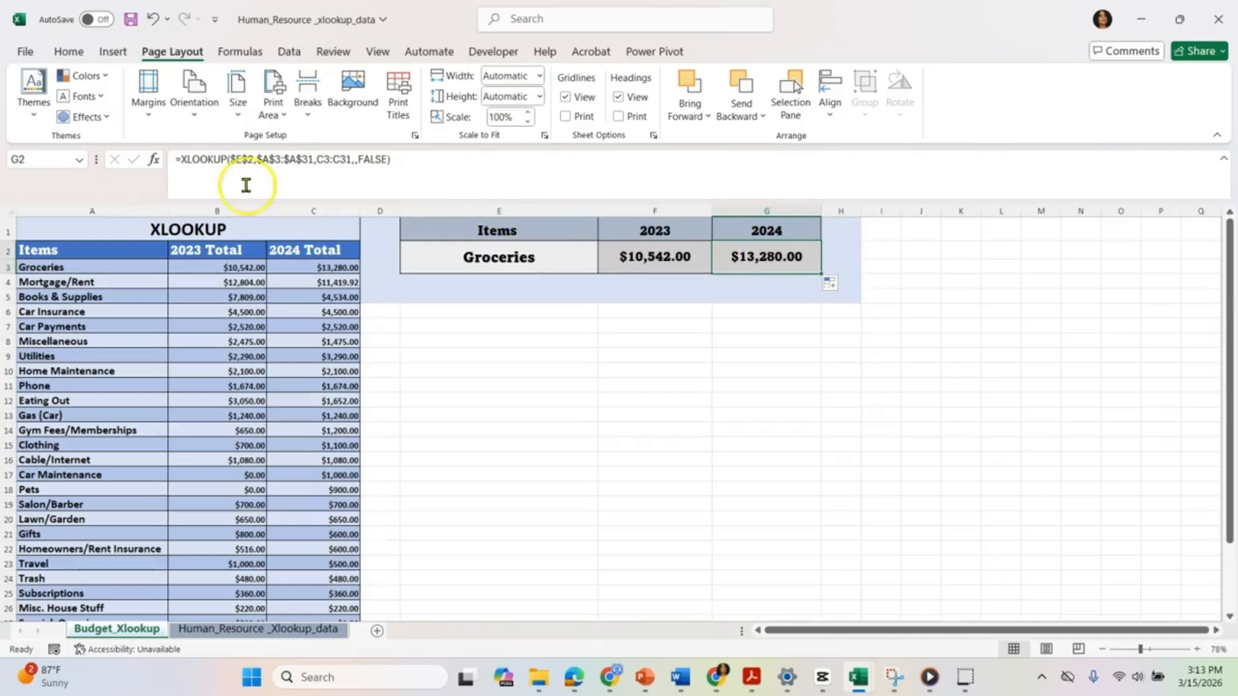
pyautogui.click(151, 165)
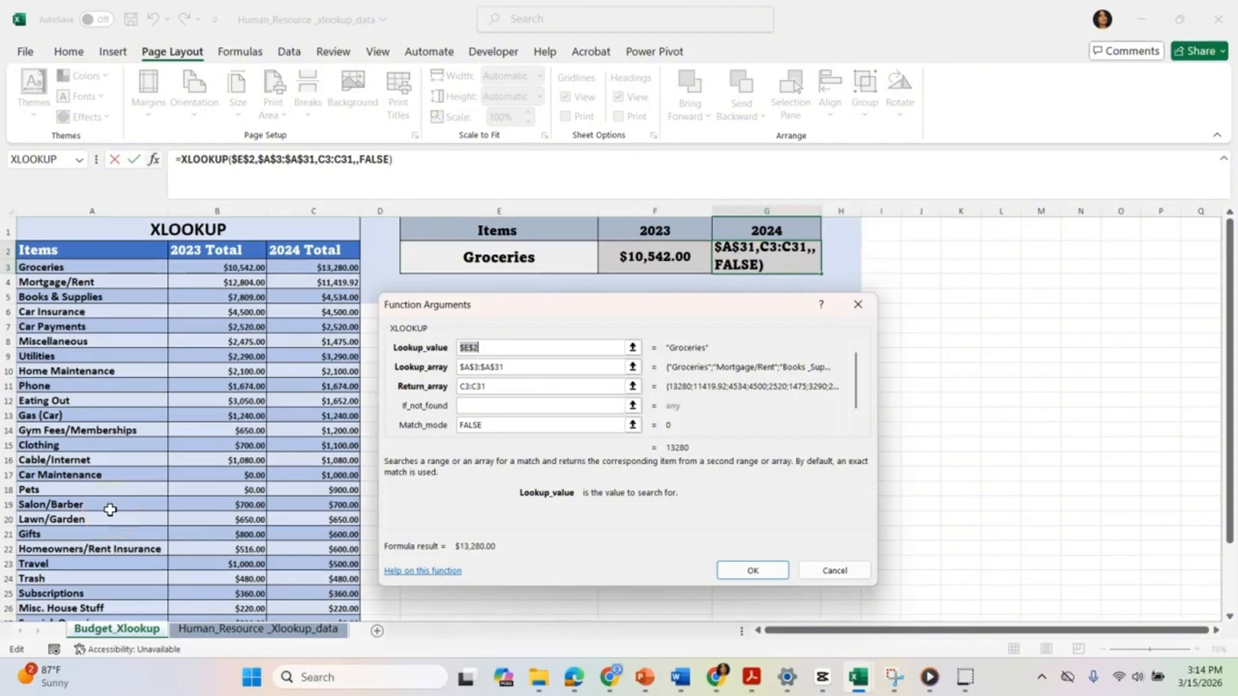
pyautogui.click(521, 390)
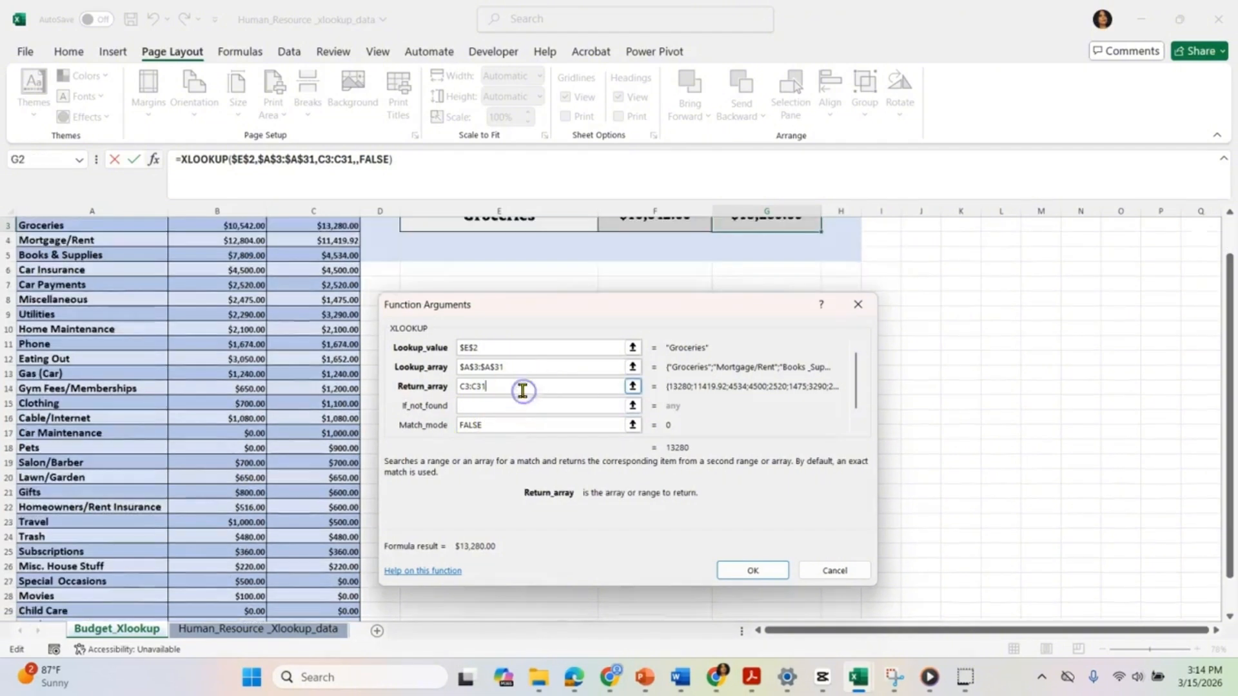
pyautogui.moveTo(594, 306); pyautogui.dragTo(591, 264)
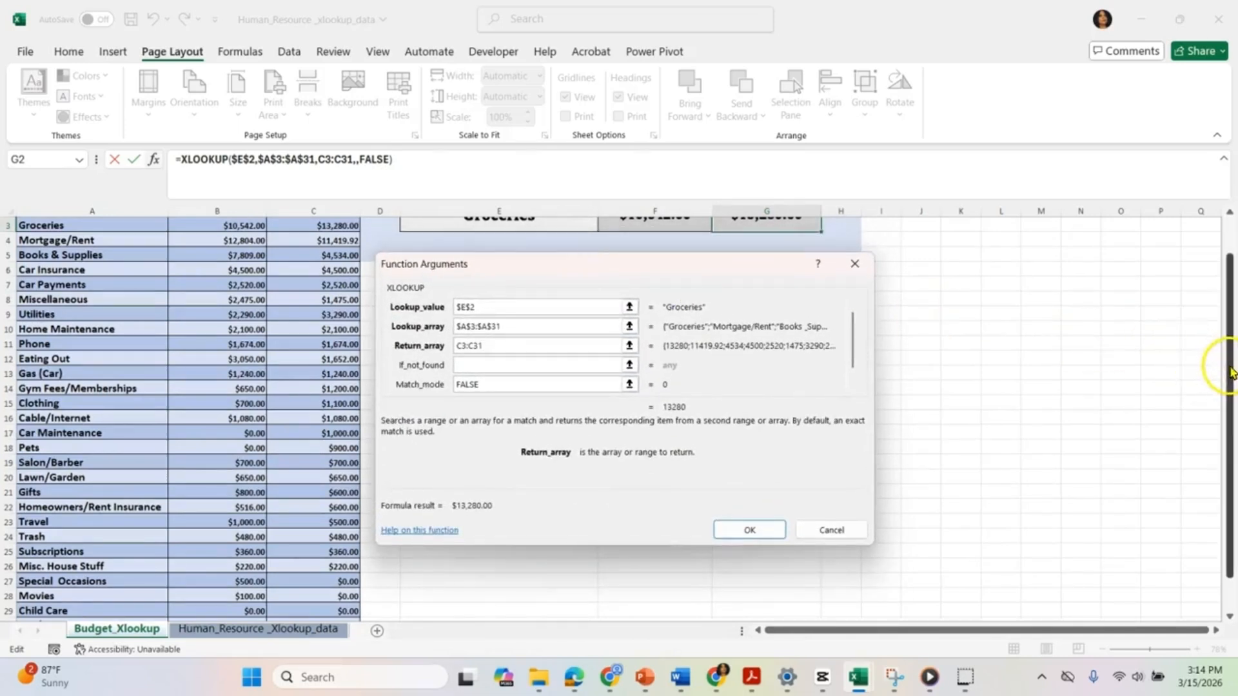
pyautogui.scroll(1, 1230, 372)
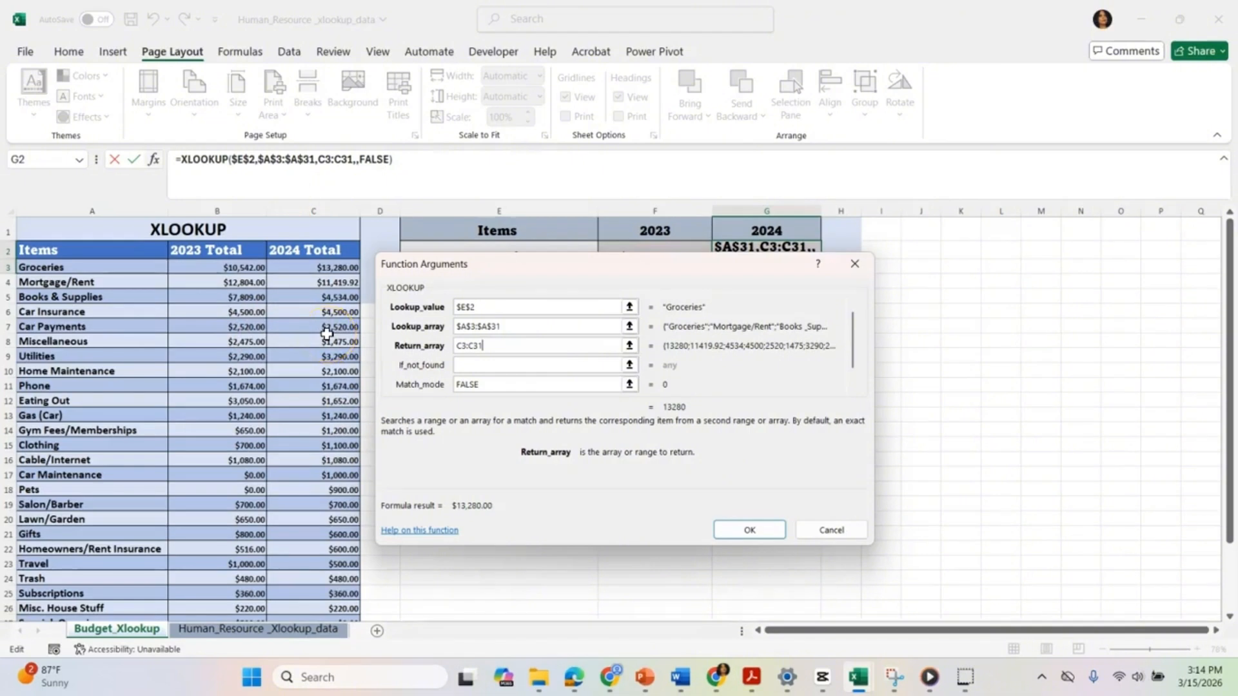
pyautogui.click(746, 530)
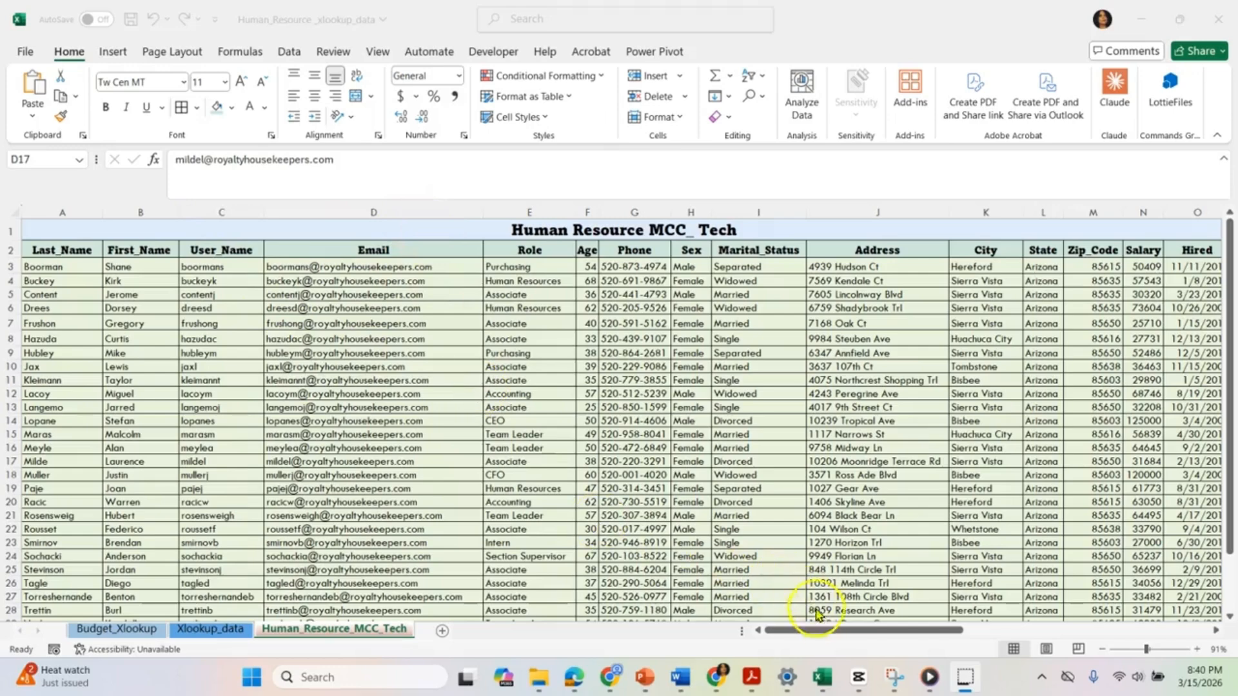
# Examine the Human Resource MCC_ Tech employee table, going through its title and column headings from Last_Name to Hired
pyautogui.click(810, 635)
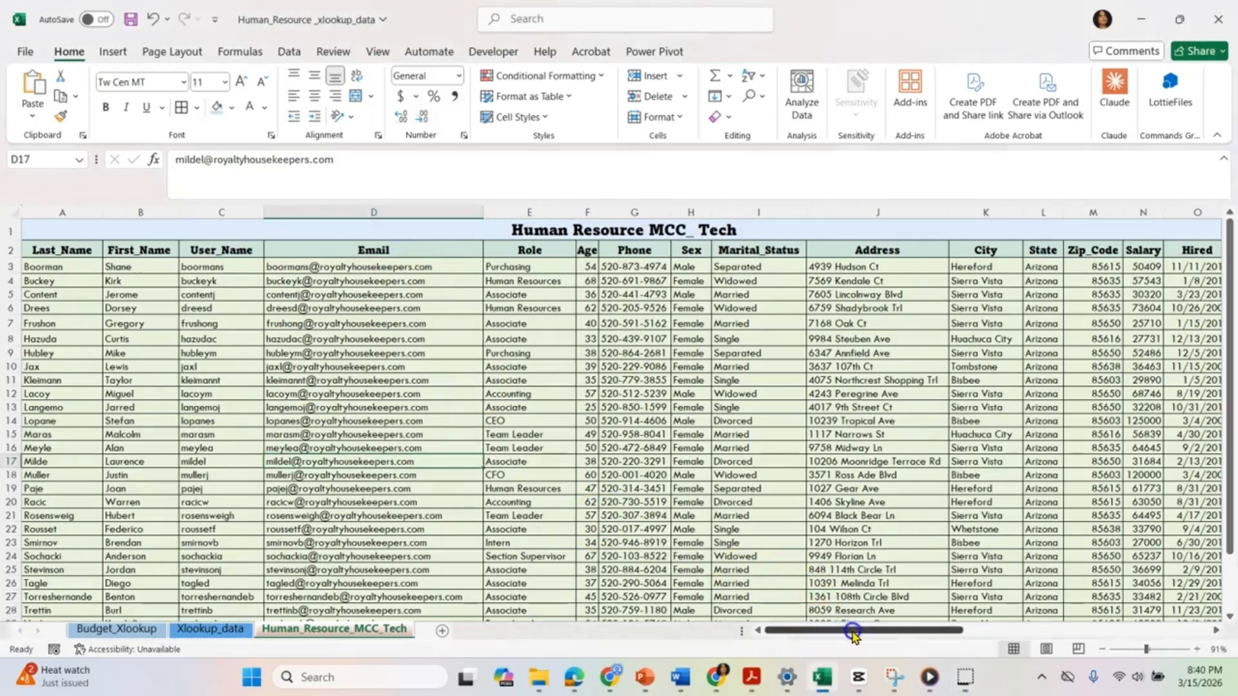
pyautogui.moveTo(863, 635); pyautogui.dragTo(787, 629)
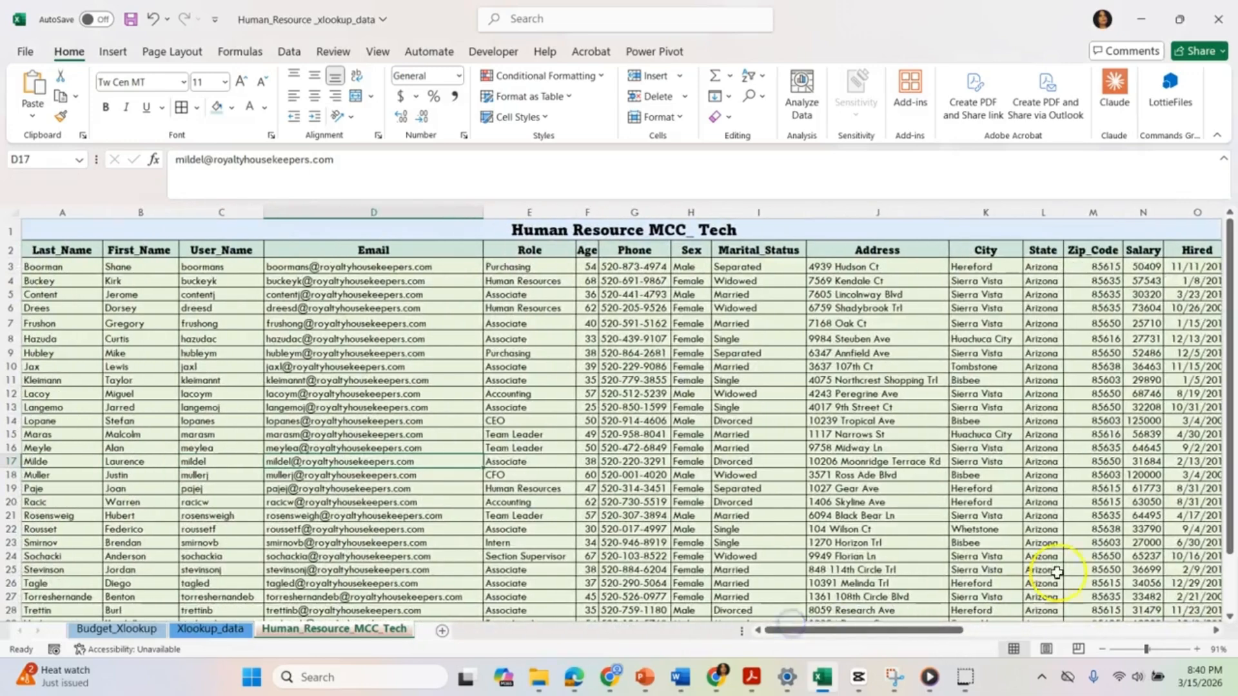
pyautogui.moveTo(1233, 543); pyautogui.dragTo(1233, 500)
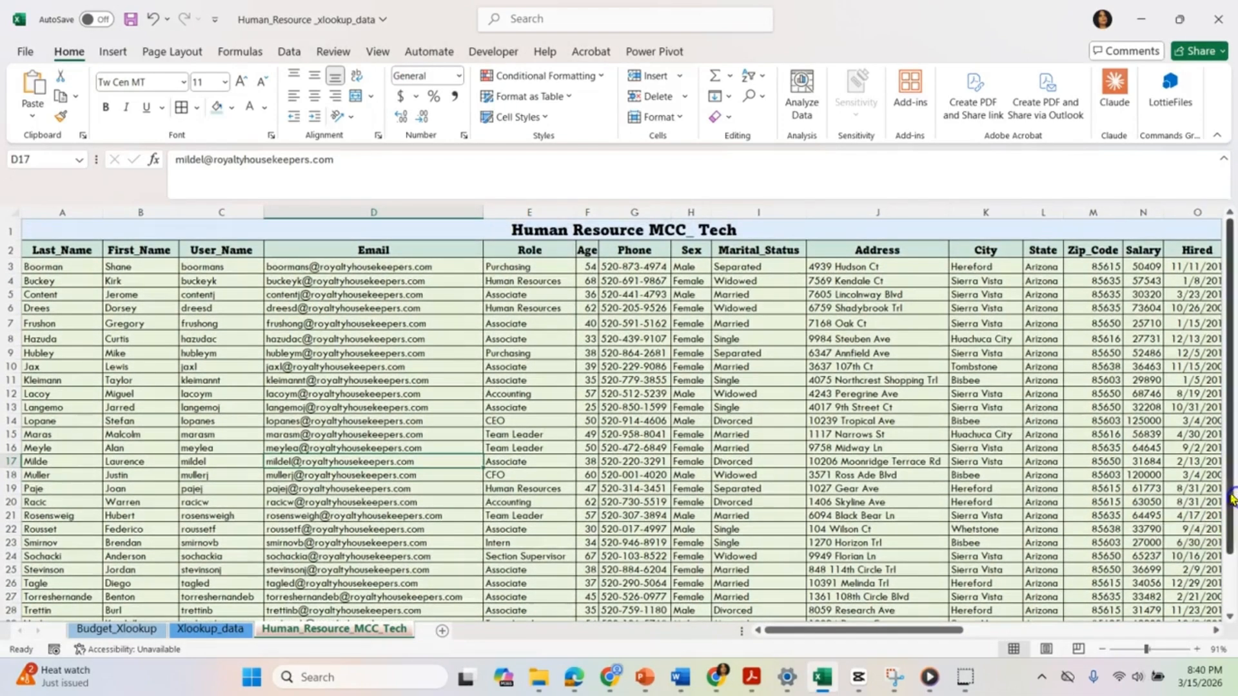
pyautogui.click(601, 227)
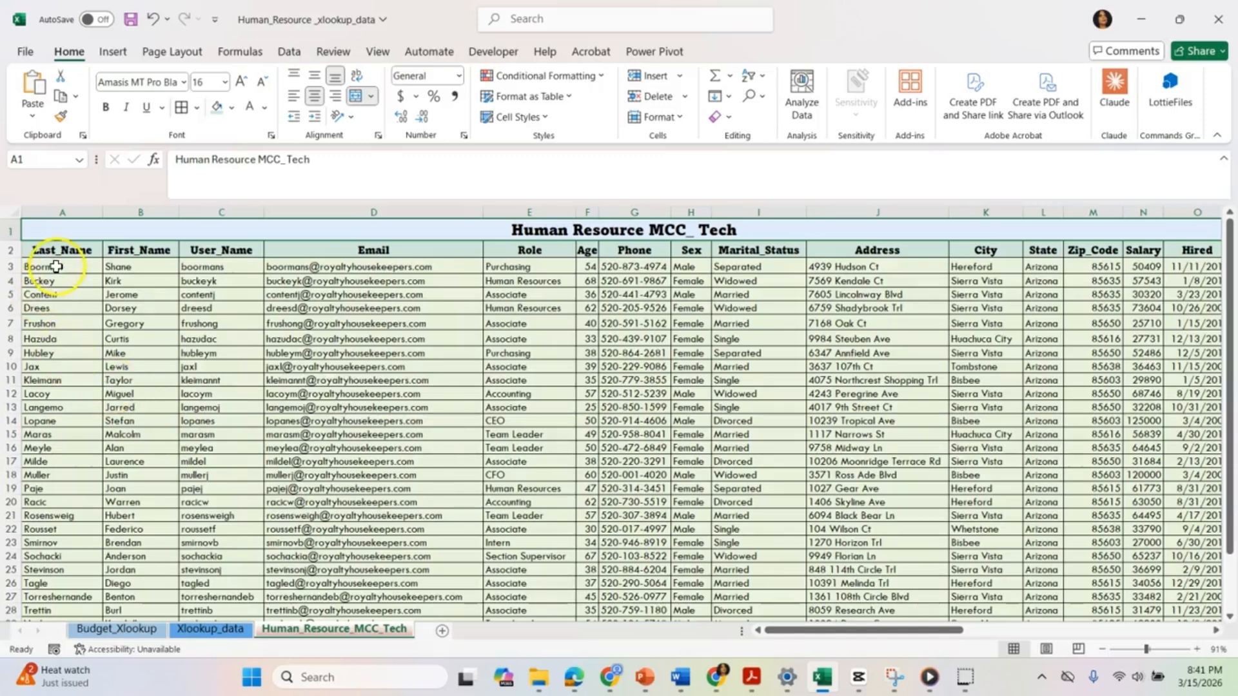
pyautogui.click(153, 207)
pyautogui.click(226, 209)
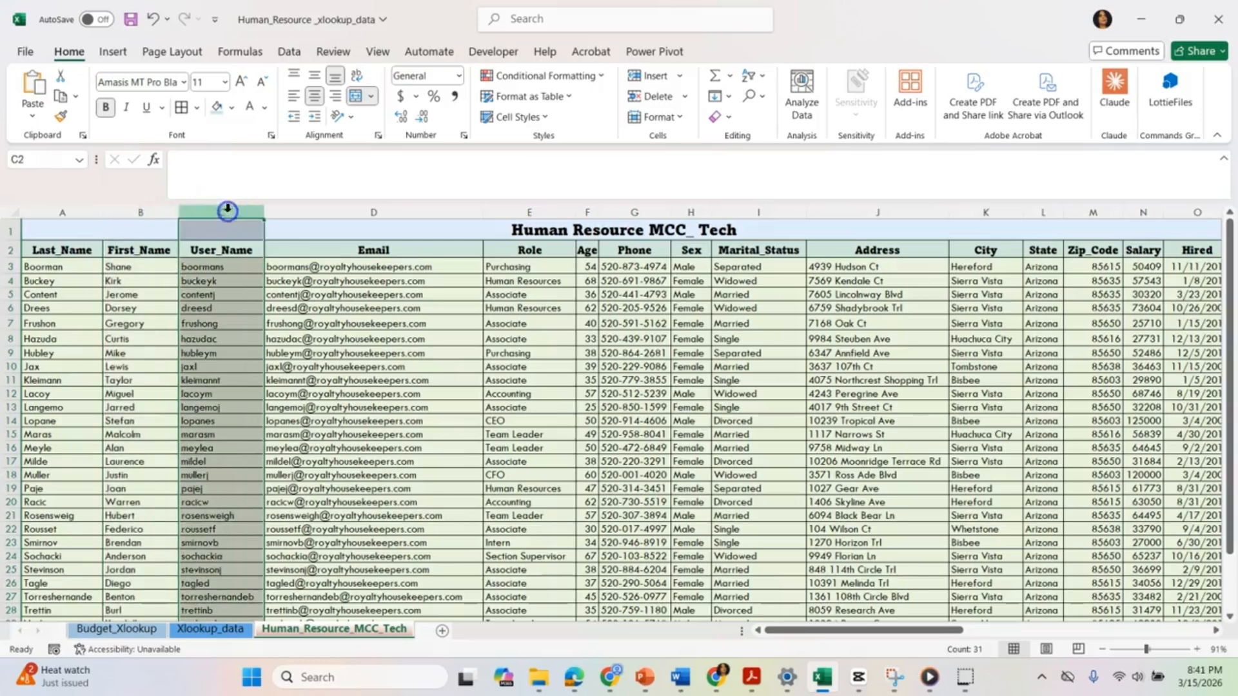
pyautogui.click(325, 213)
pyautogui.click(63, 252)
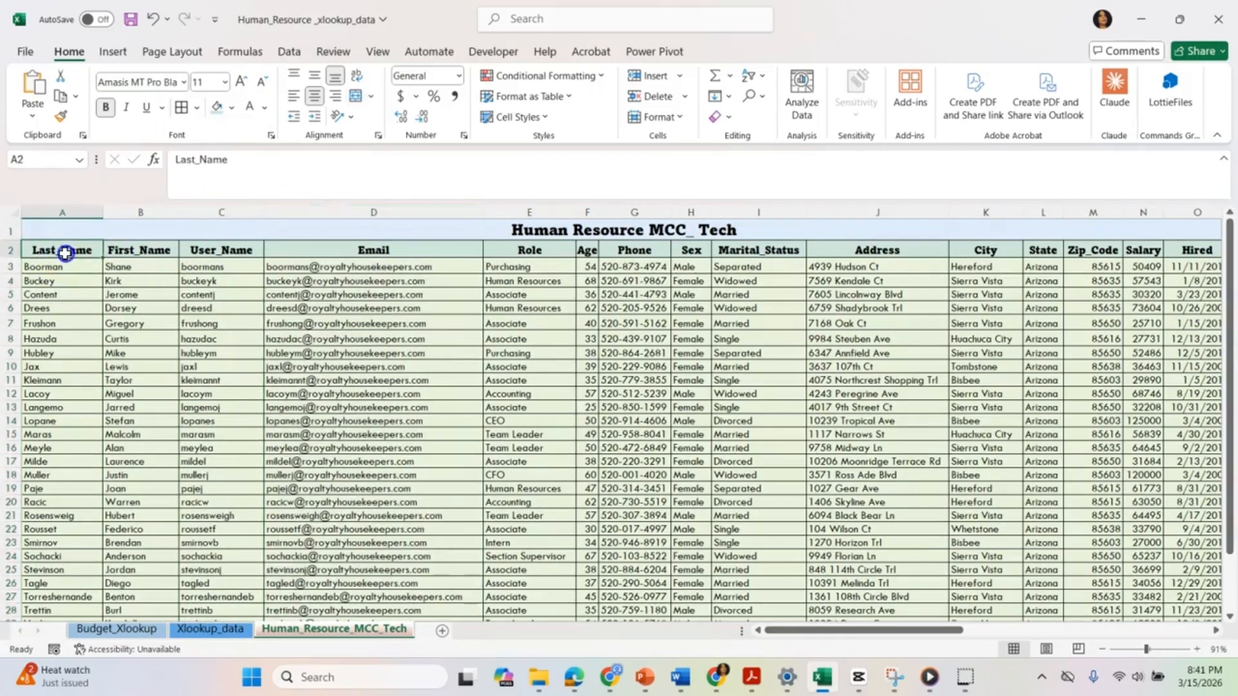
pyautogui.click(122, 252)
pyautogui.click(213, 253)
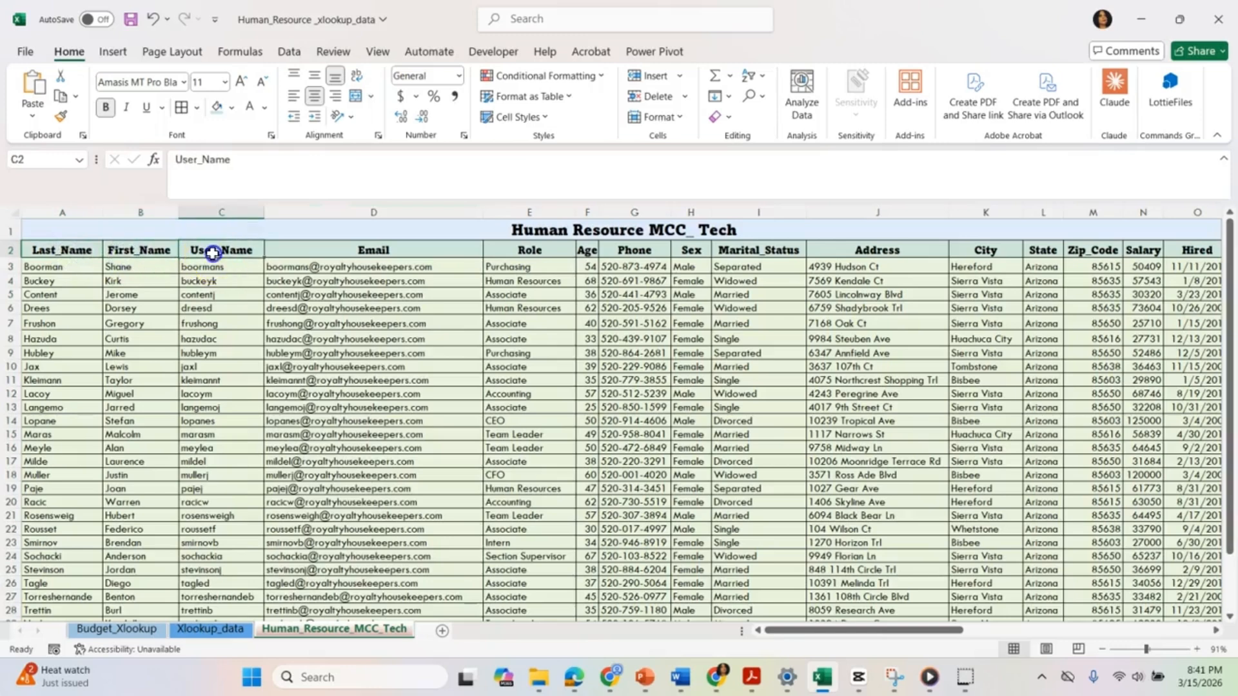
pyautogui.click(315, 251)
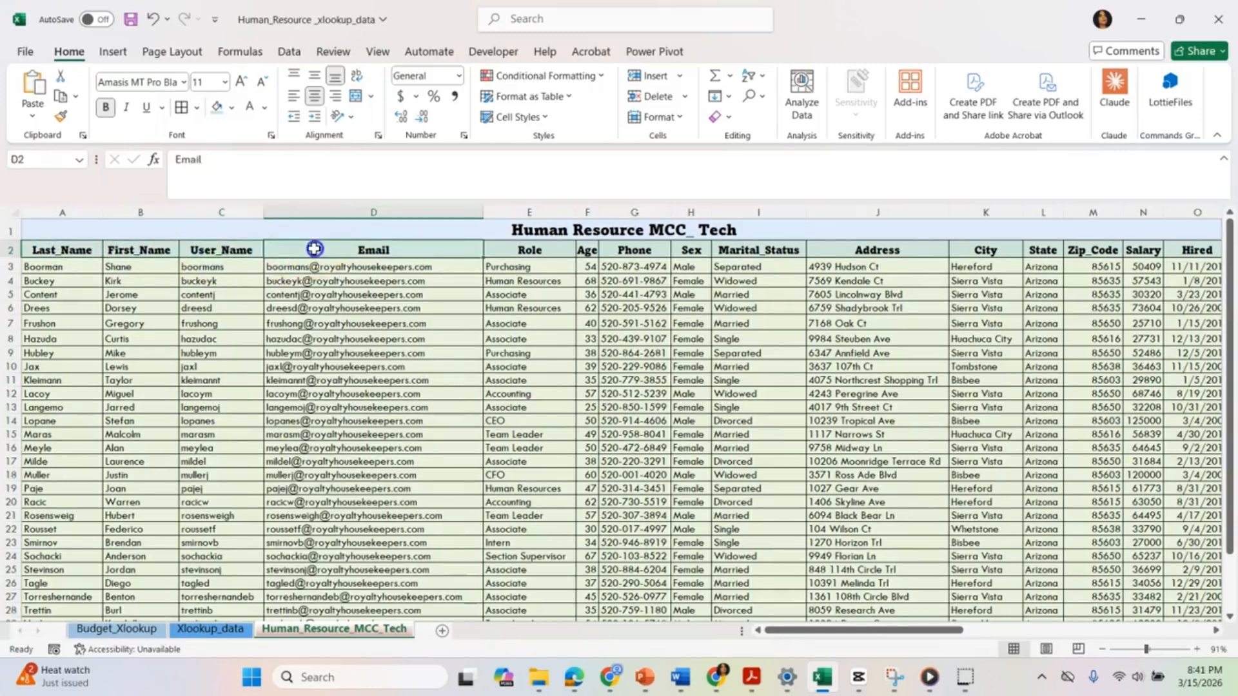
pyautogui.click(515, 250)
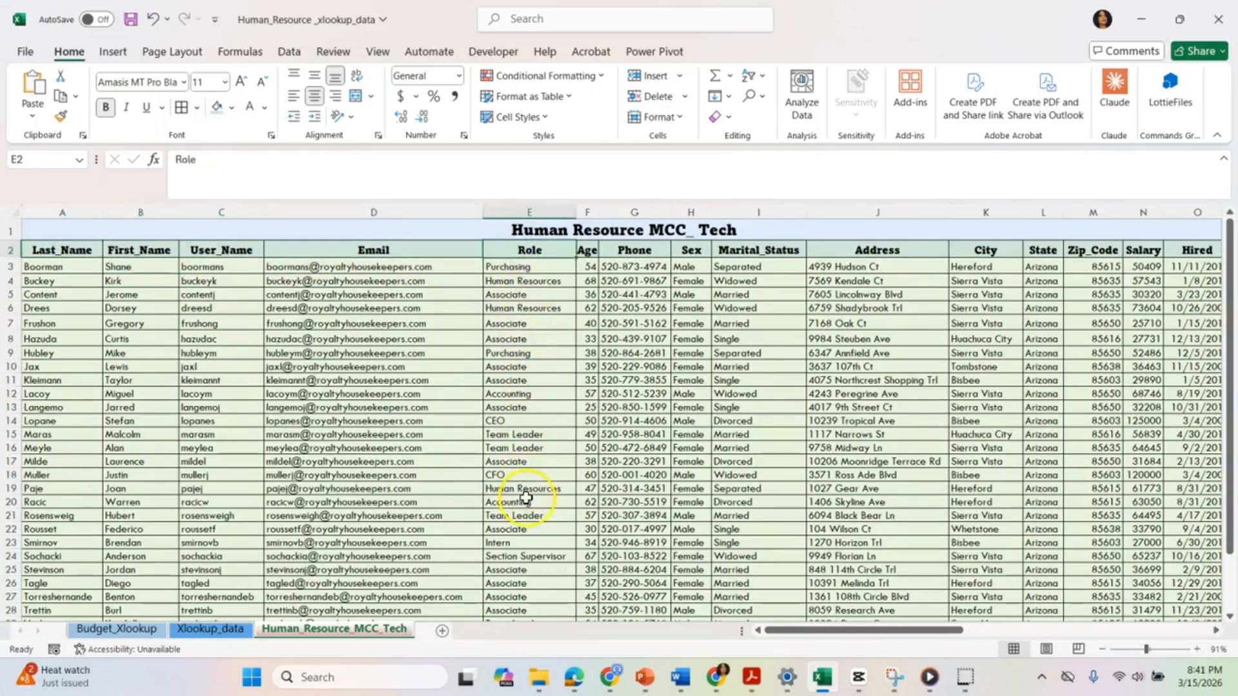
pyautogui.click(587, 250)
pyautogui.click(633, 251)
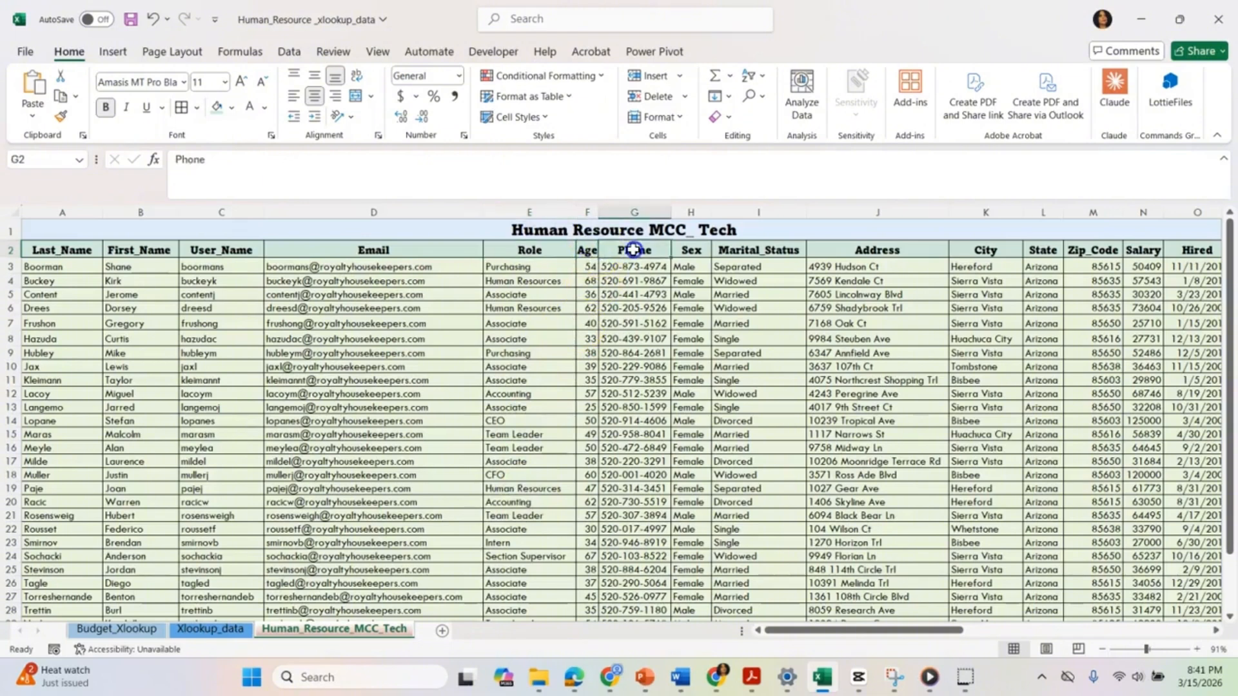
pyautogui.click(691, 251)
pyautogui.click(751, 248)
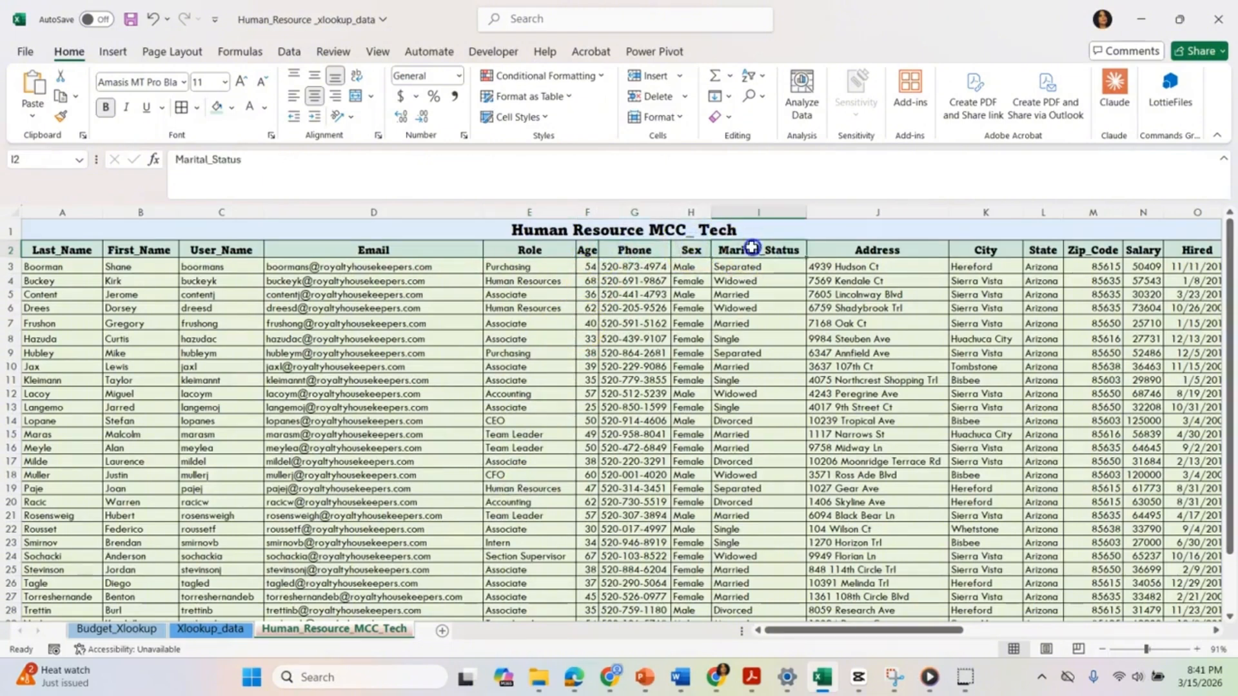
pyautogui.click(861, 248)
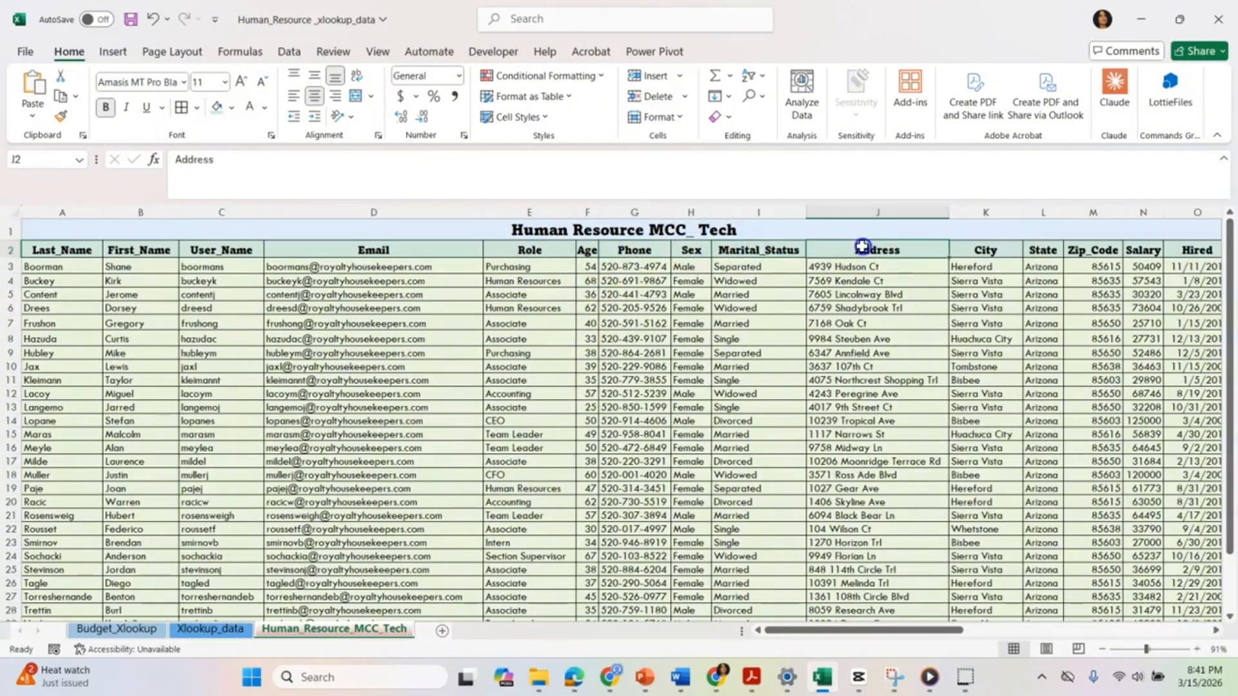
pyautogui.click(977, 250)
pyautogui.click(1041, 250)
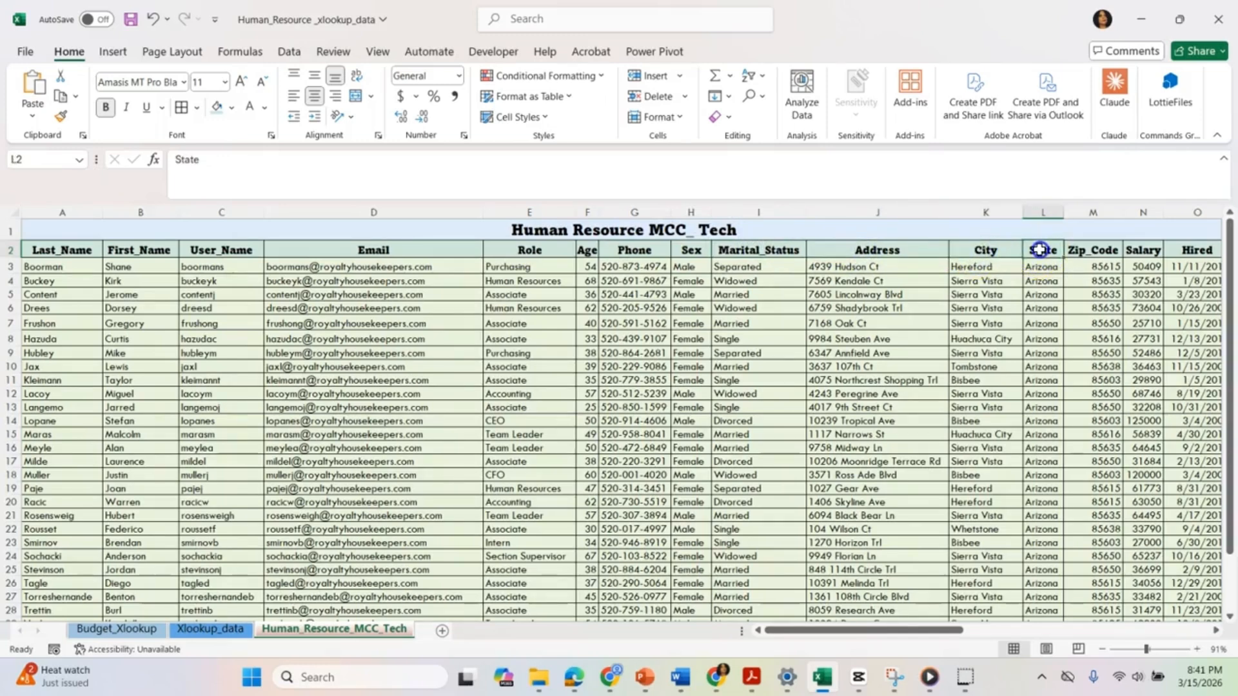
pyautogui.click(1080, 248)
pyautogui.click(1141, 248)
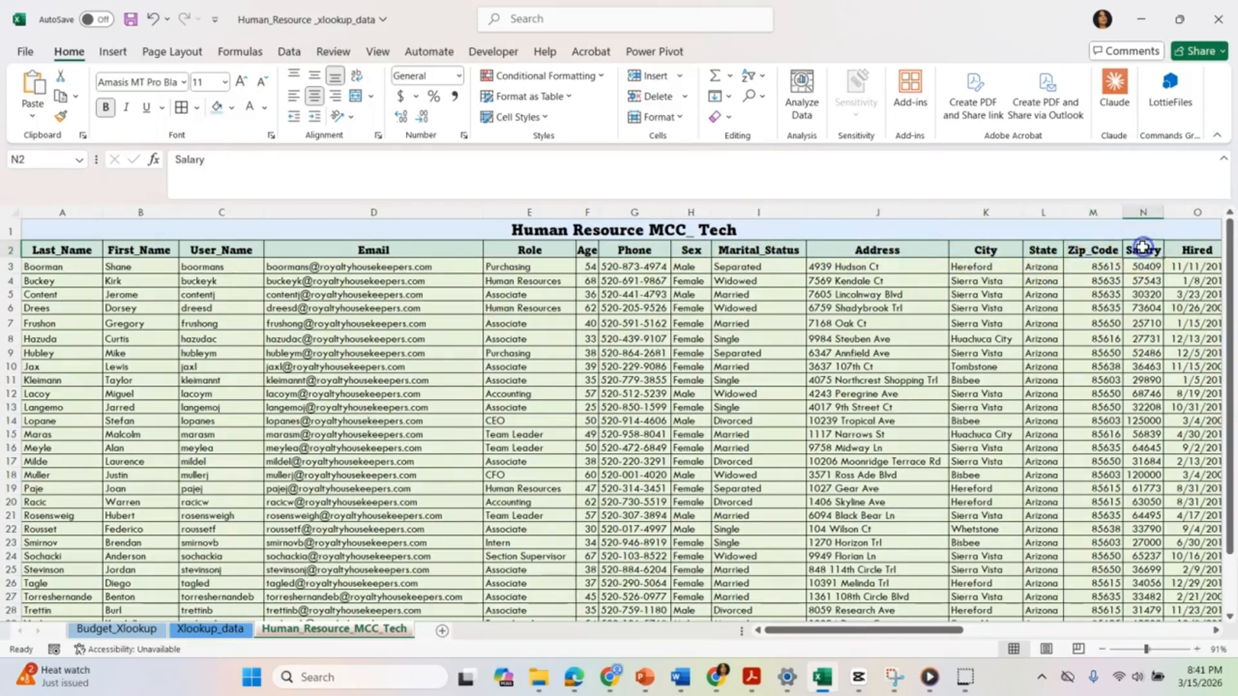
pyautogui.click(1197, 248)
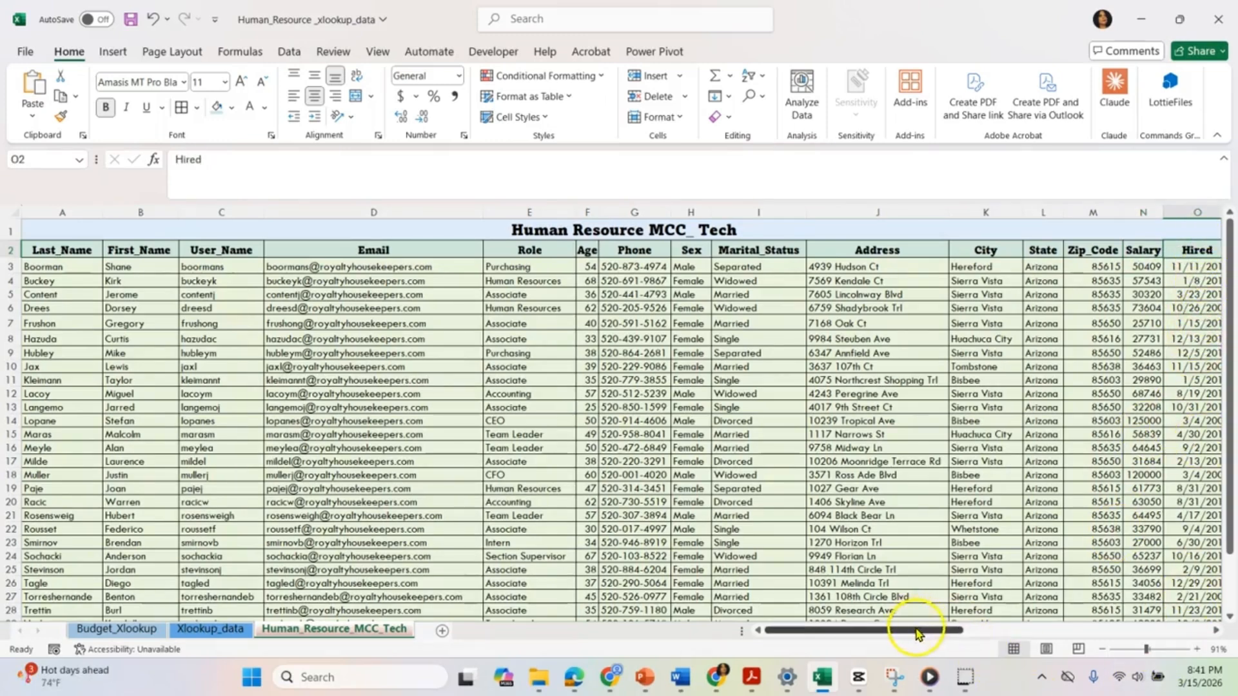
# Review the choices offered for the Last_Name lookup cell Q3 beside the employee table
pyautogui.moveTo(917, 634); pyautogui.dragTo(953, 633)
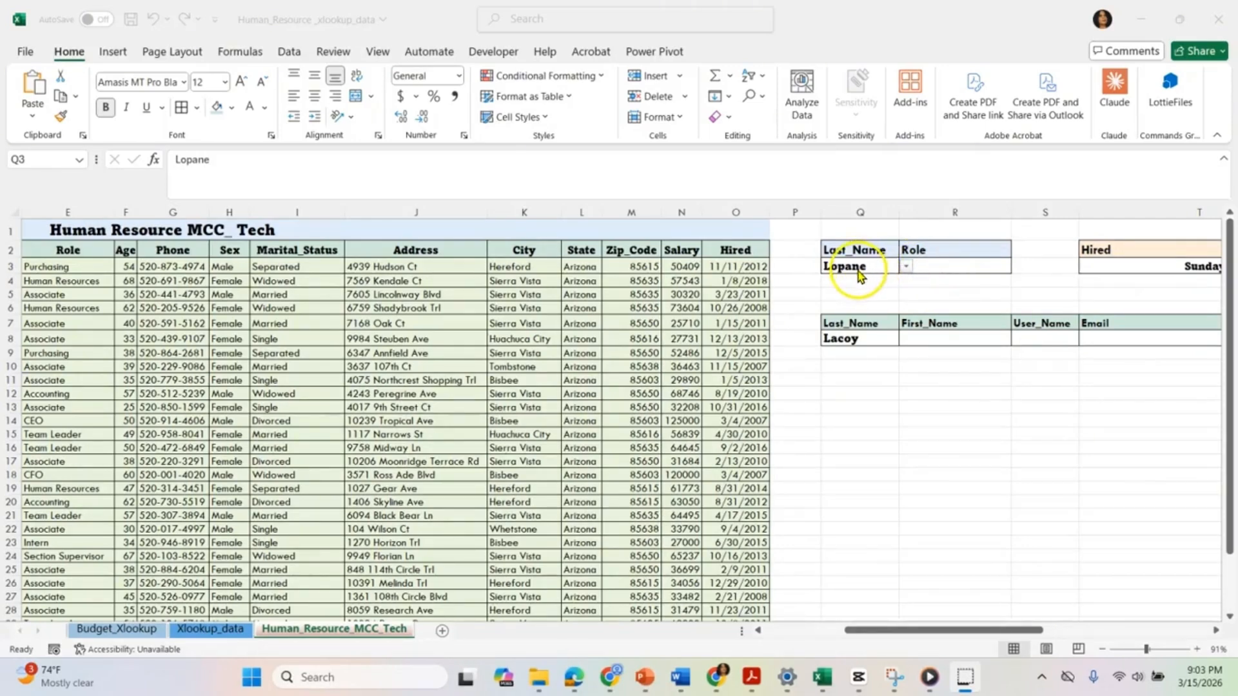
pyautogui.click(903, 271)
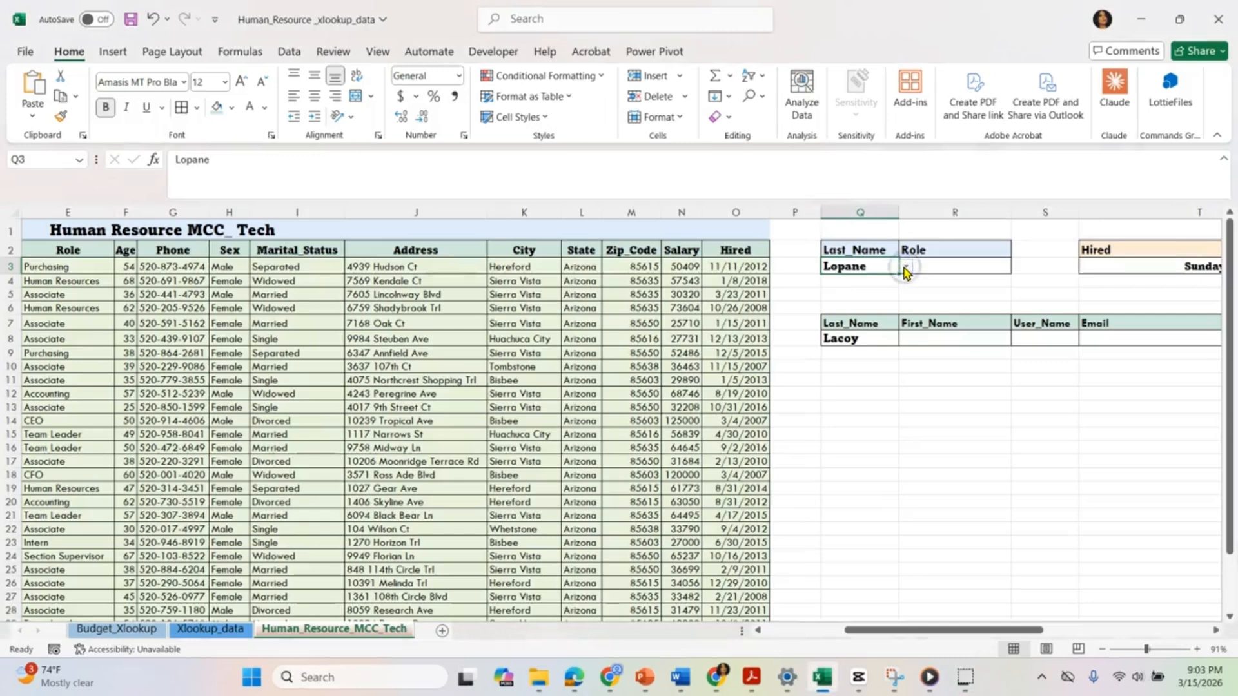
pyautogui.click(905, 268)
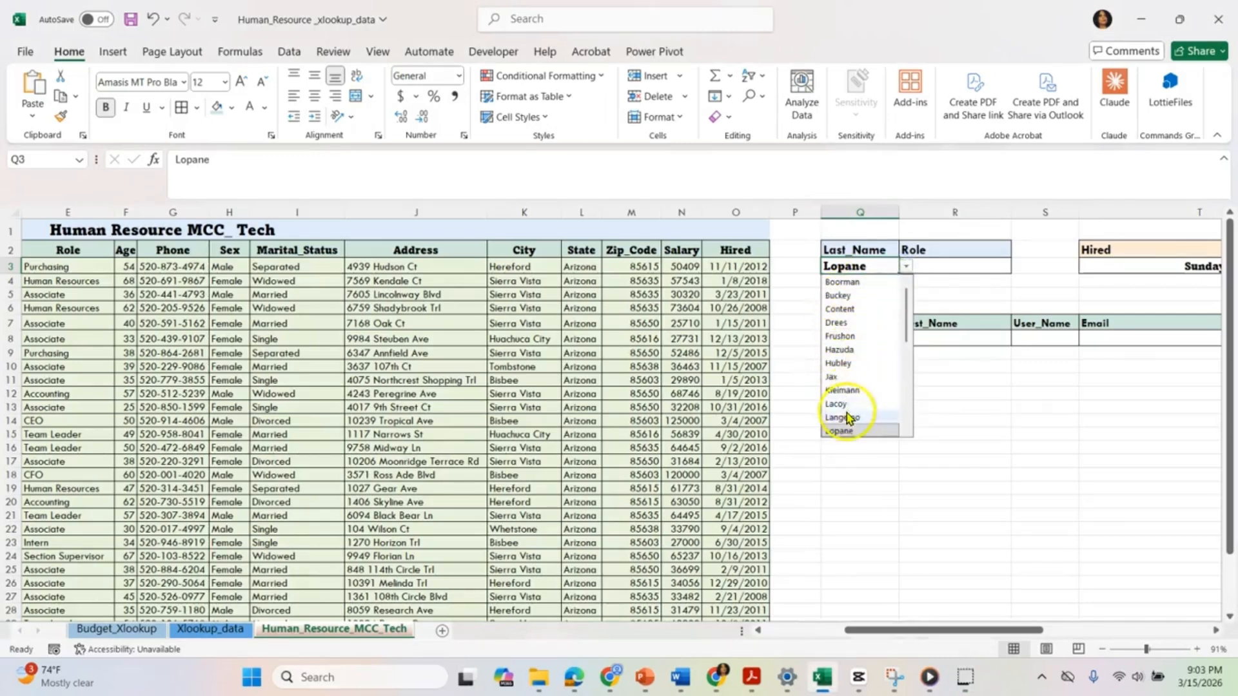
# Start an XLOOKUP formula in the Role cell R3 with Q3 as its lookup value
pyautogui.click(946, 266)
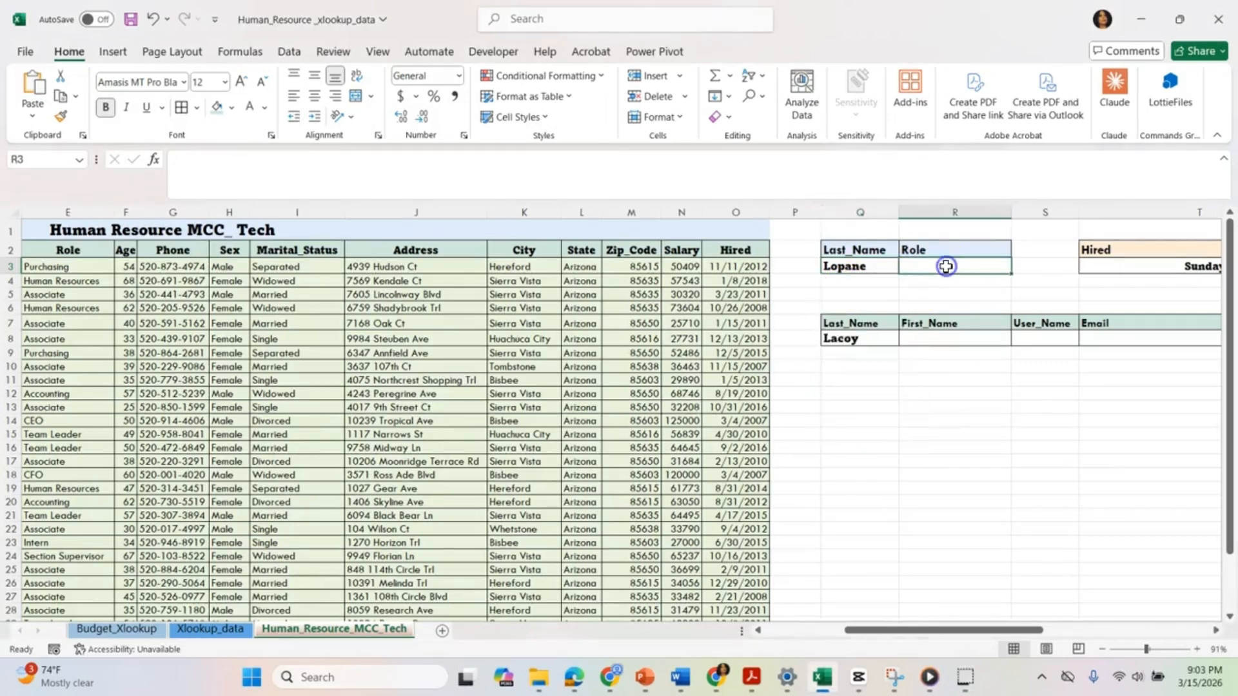
pyautogui.write('=xl')
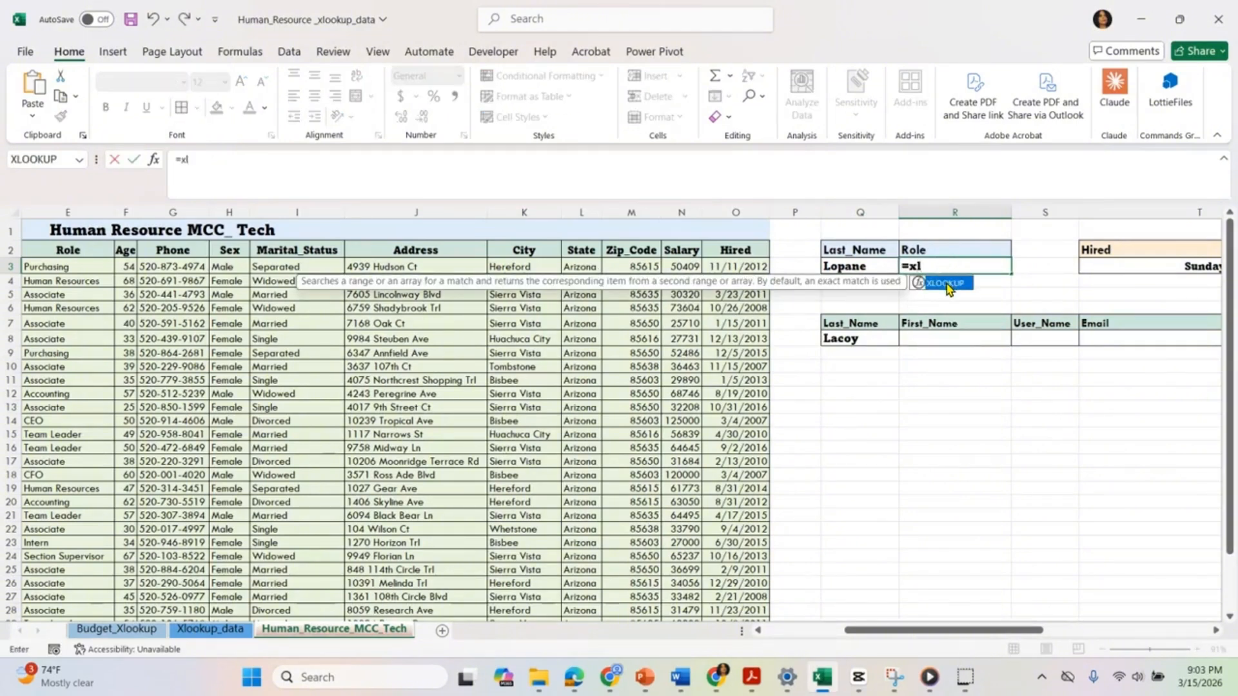
pyautogui.doubleClick(946, 284)
pyautogui.click(154, 162)
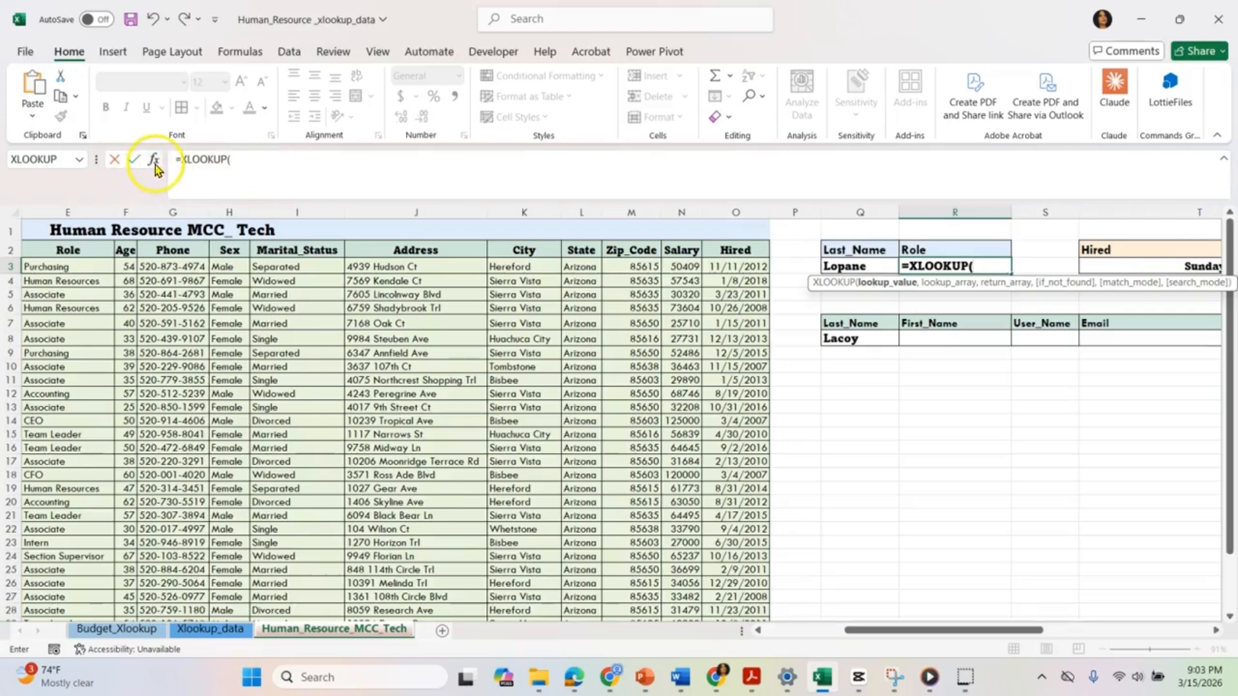
pyautogui.click(870, 270)
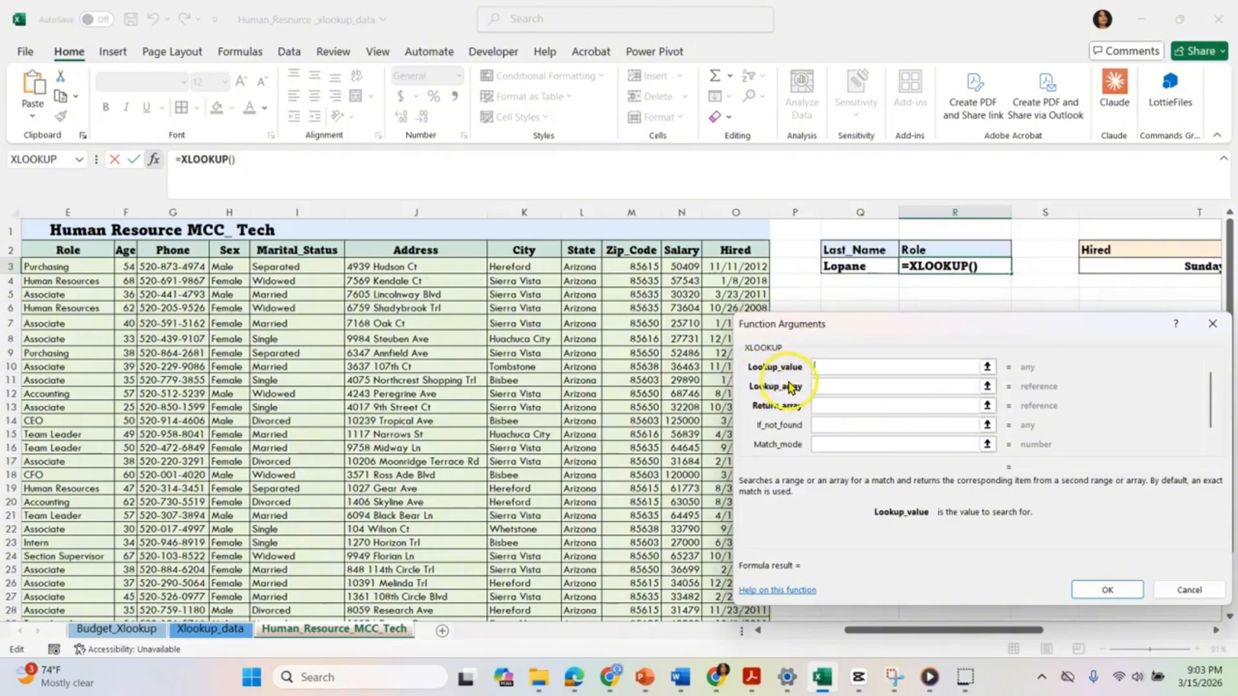
pyautogui.click(840, 265)
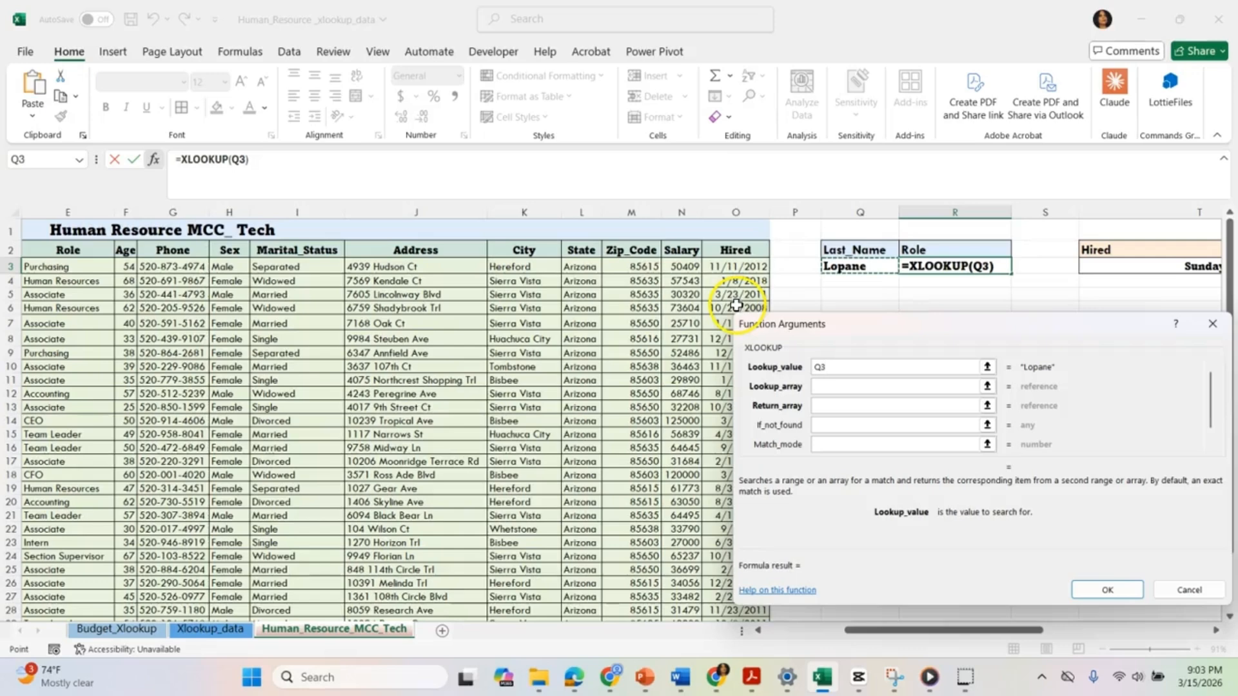
# Set the XLOOKUP lookup array to the Last_Name range A3:A32
pyautogui.click(822, 387)
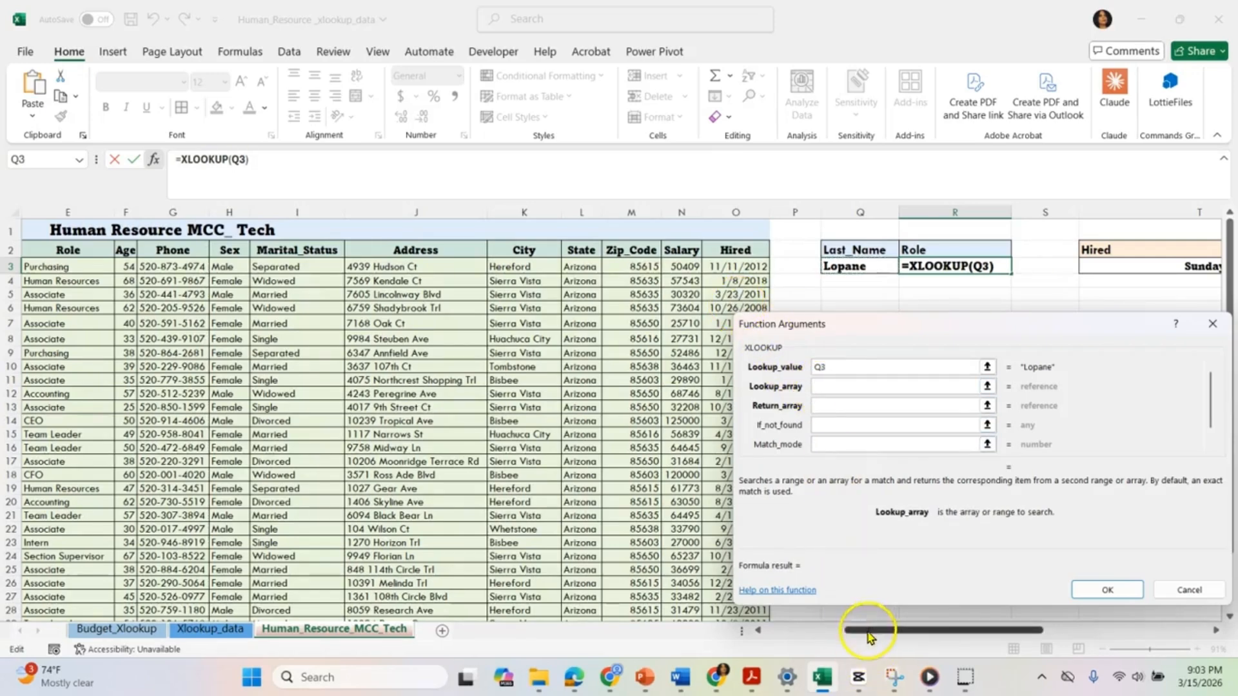
pyautogui.moveTo(867, 635); pyautogui.dragTo(746, 636)
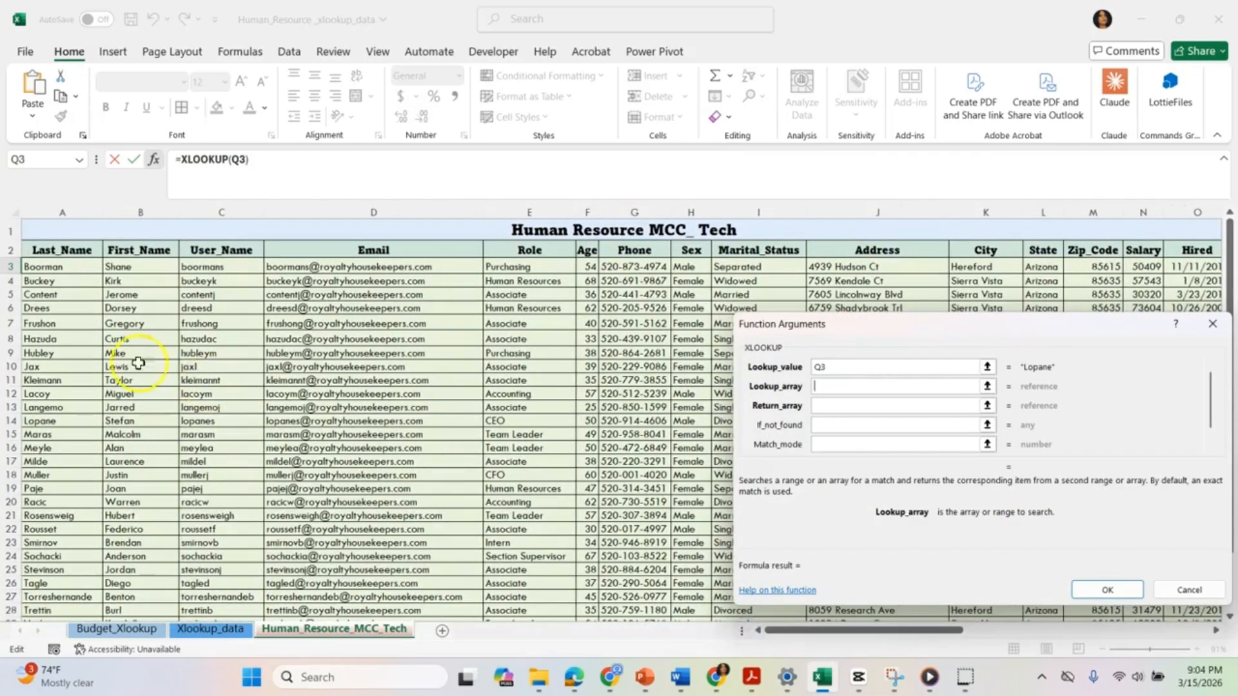
pyautogui.click(72, 270)
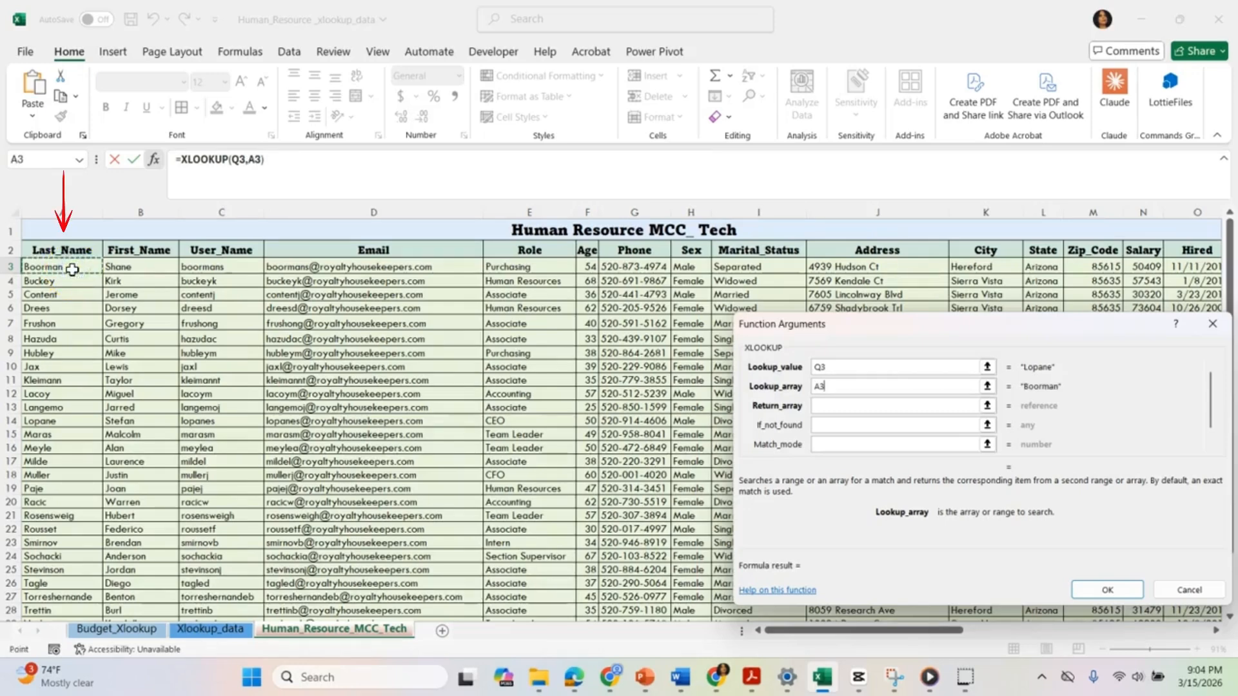
pyautogui.hotkey('ctrl', 'shift', 'Down')
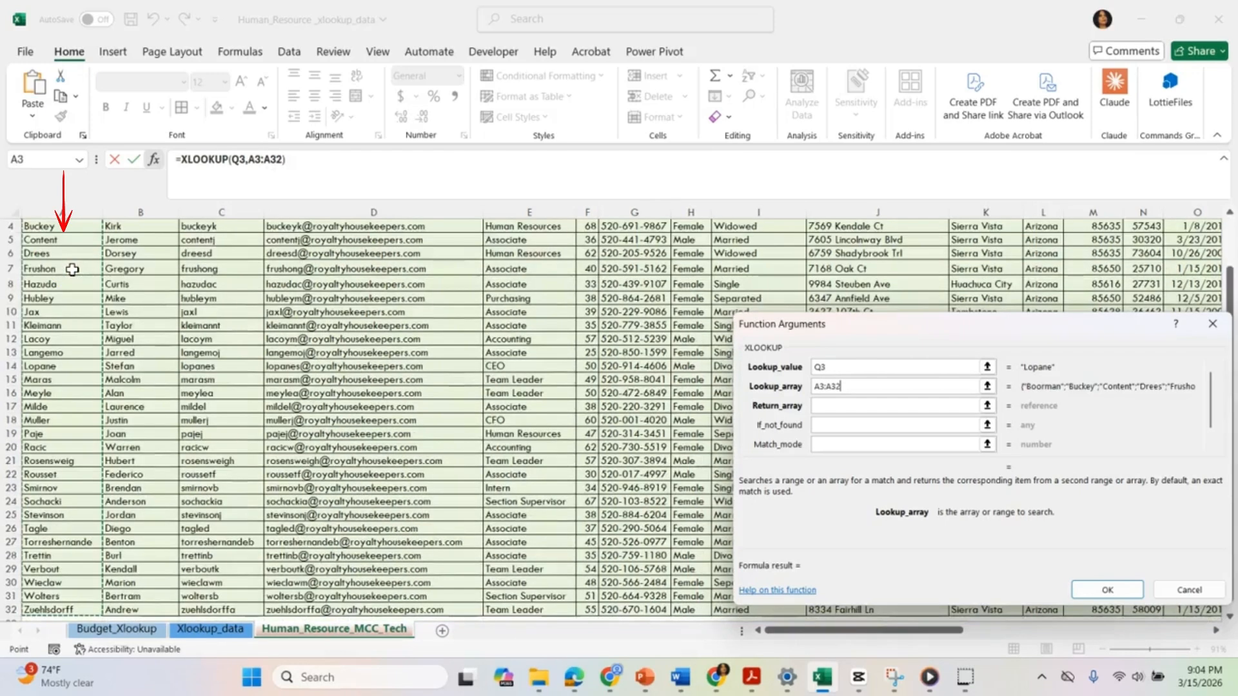
# Set the XLOOKUP return array to the Role range E3:E32
pyautogui.click(846, 407)
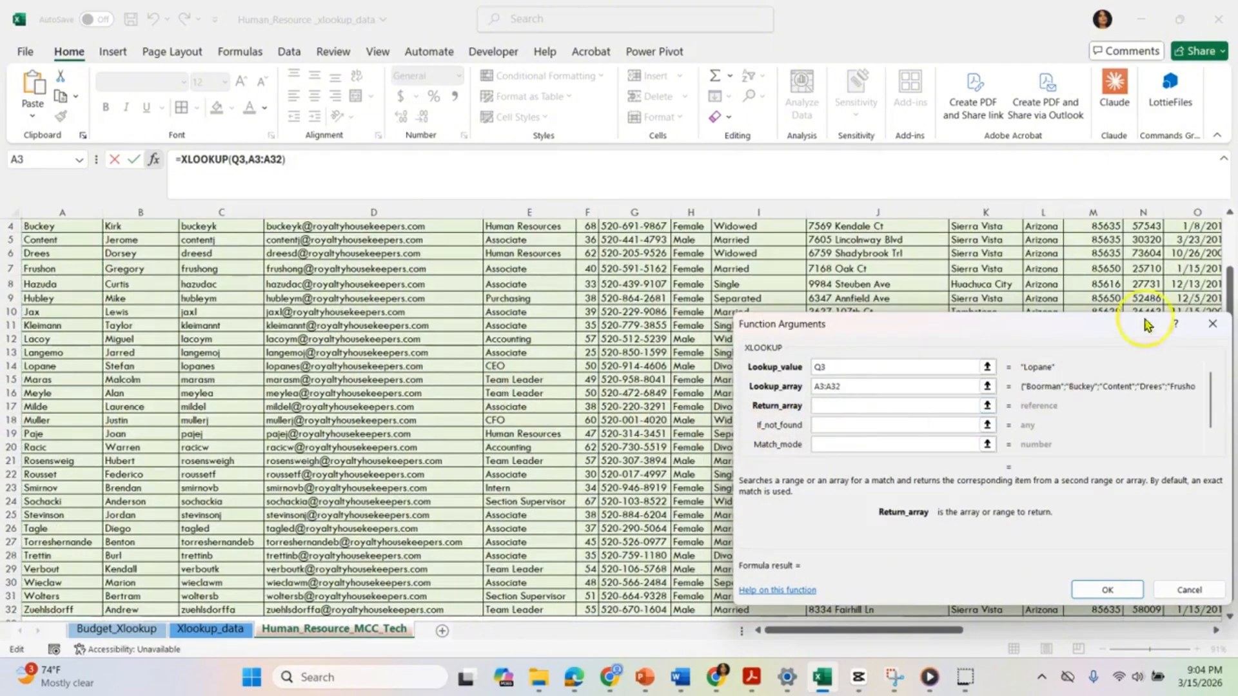
pyautogui.moveTo(1230, 287); pyautogui.dragTo(1235, 236)
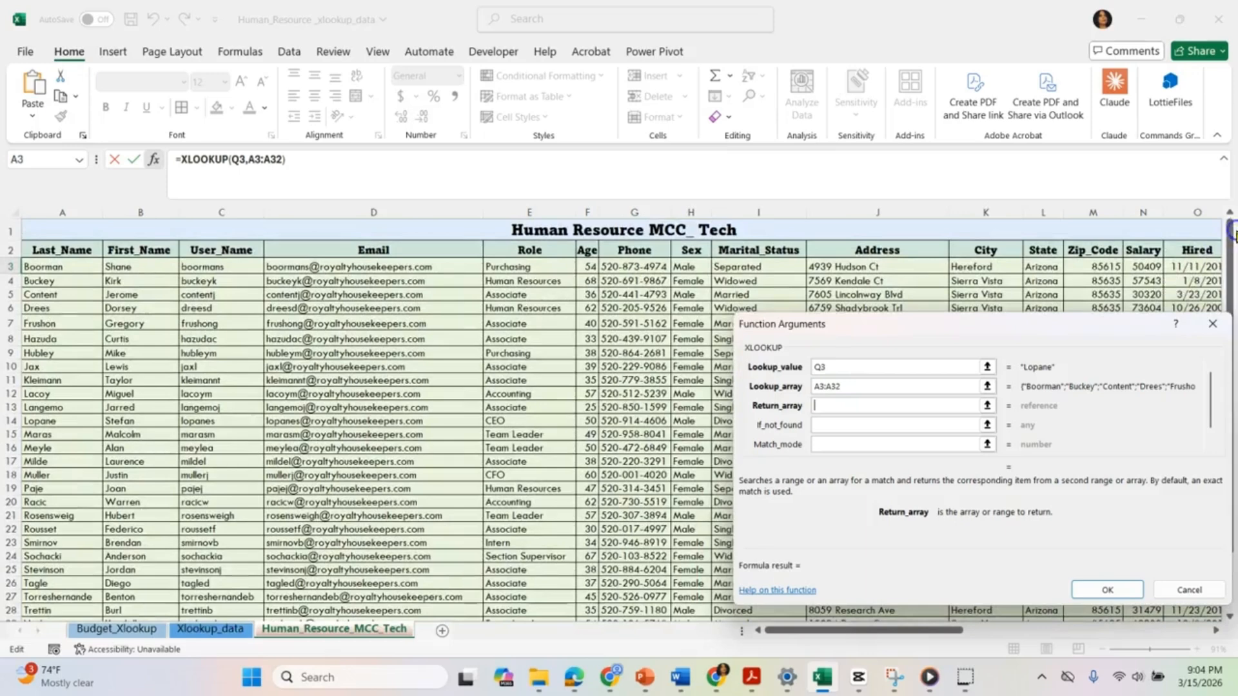
pyautogui.click(533, 266)
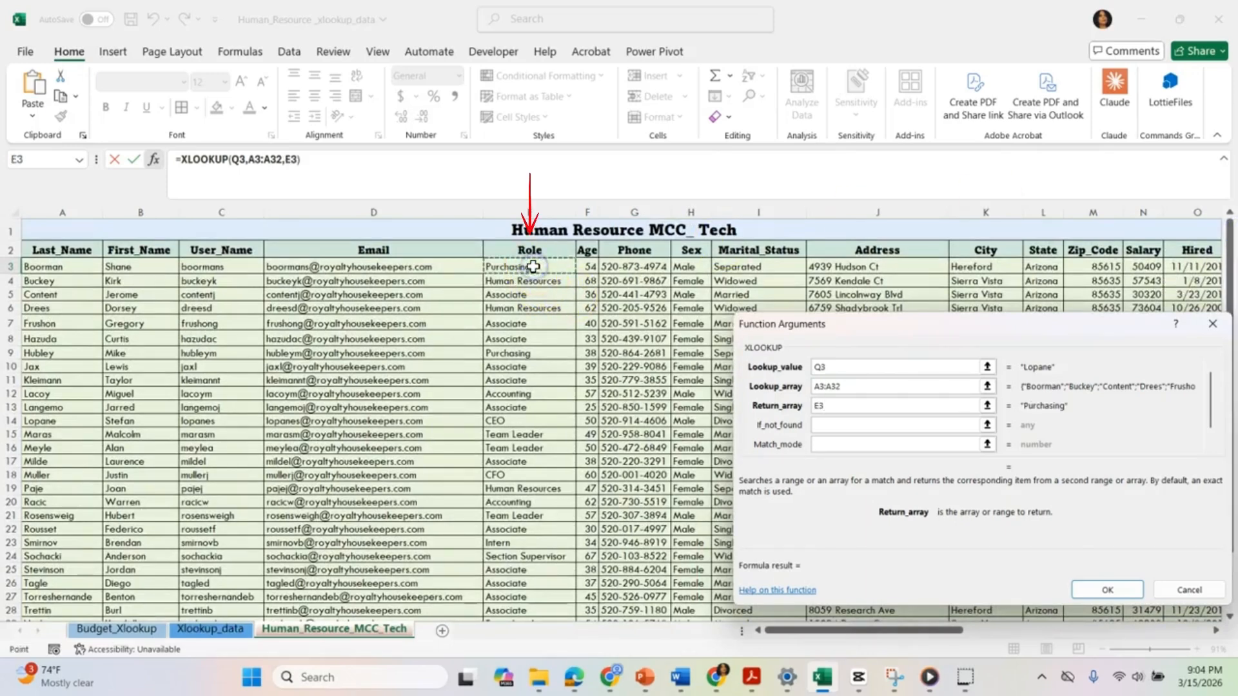
pyautogui.hotkey('ctrl', 'shift', 'Down')
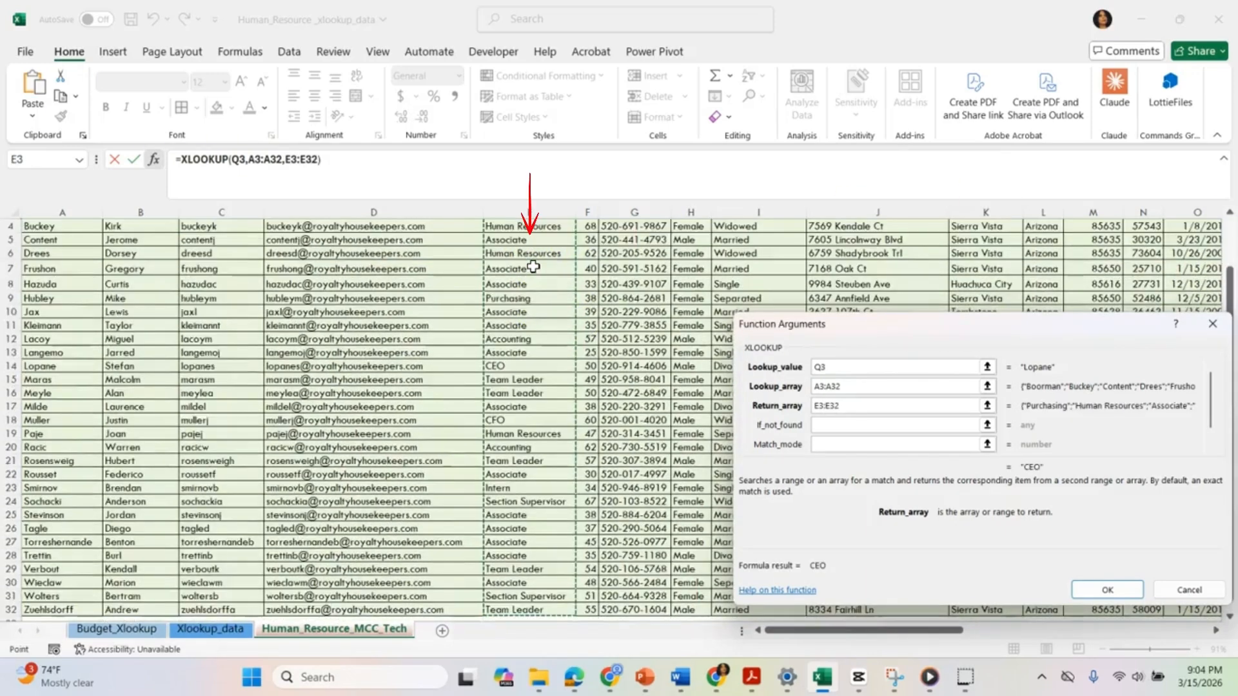
# Set the match mode to FALSE and complete the Role lookup formula in R3
pyautogui.click(831, 445)
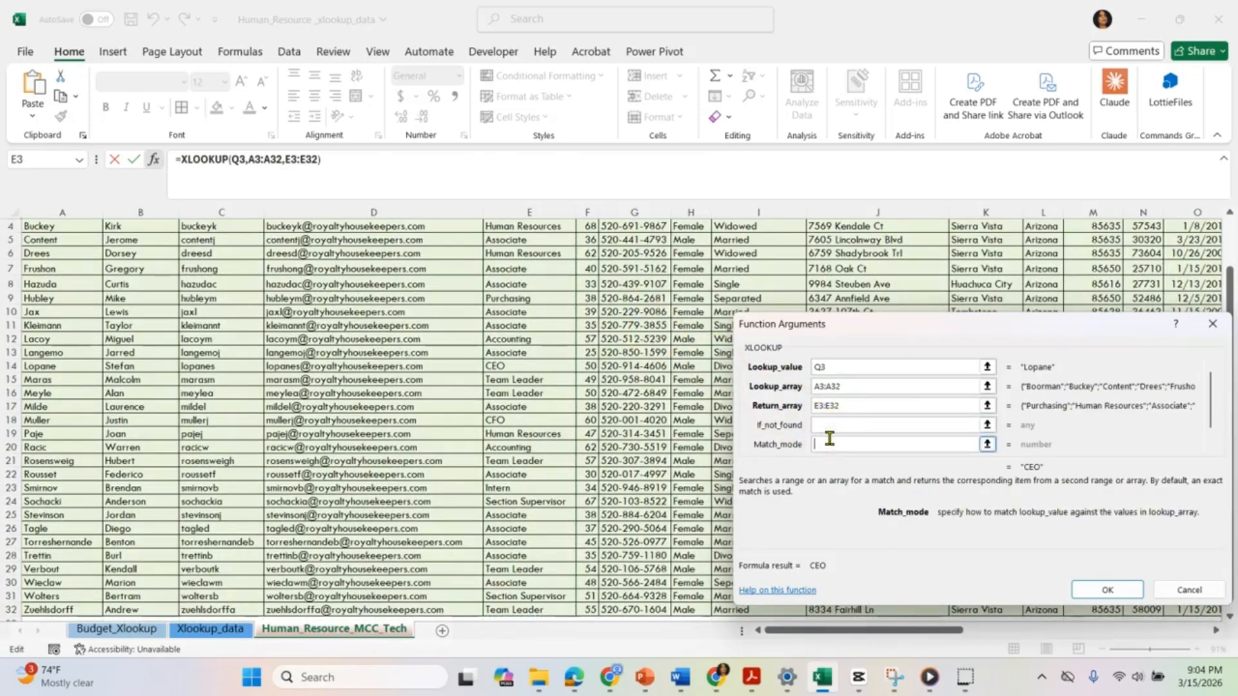
pyautogui.write('false')
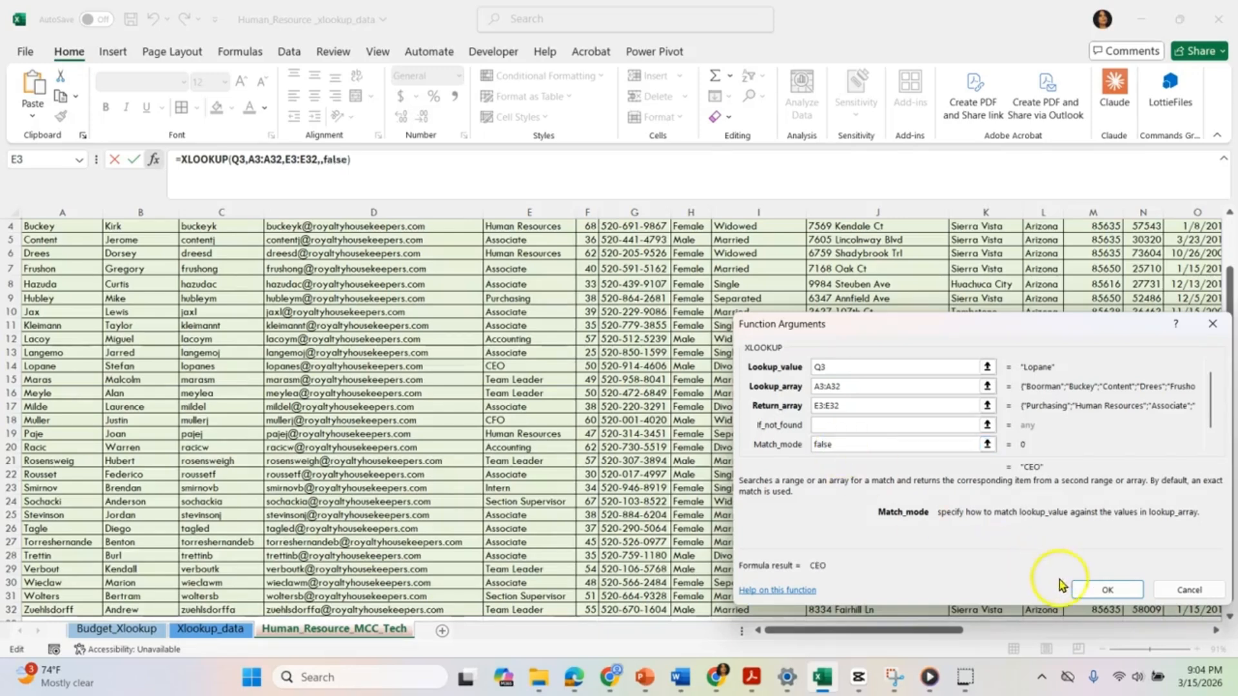
pyautogui.click(1083, 594)
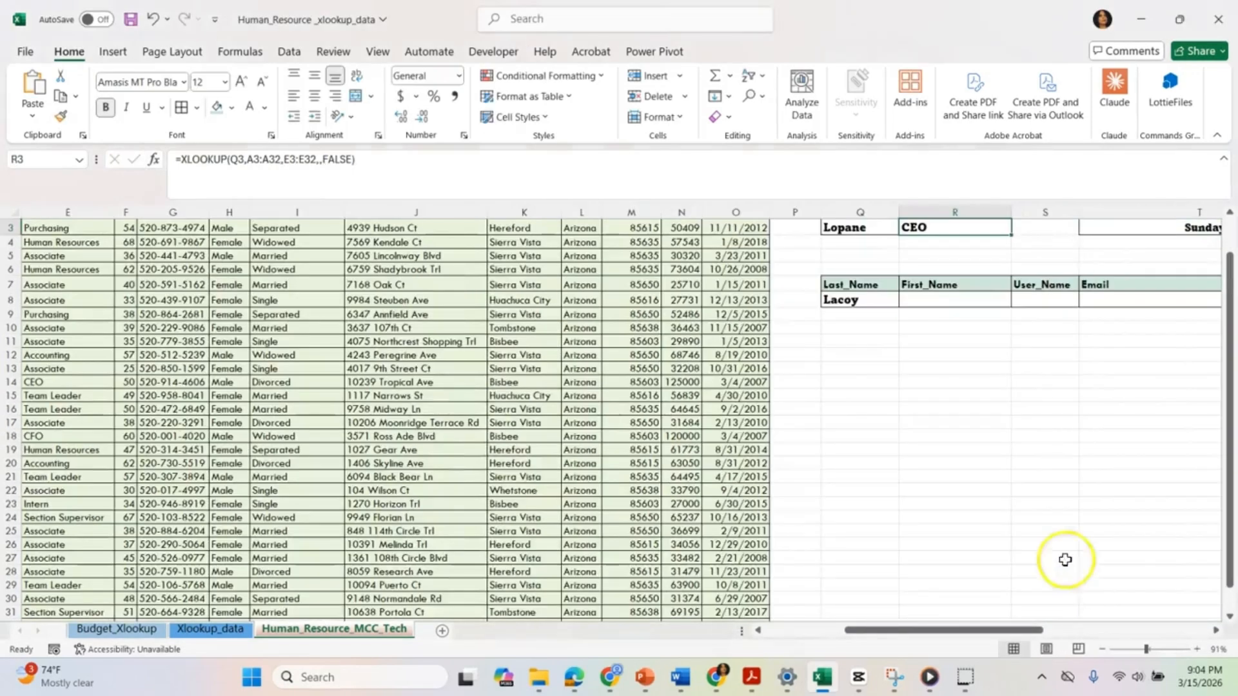
pyautogui.moveTo(1224, 427); pyautogui.dragTo(1233, 335)
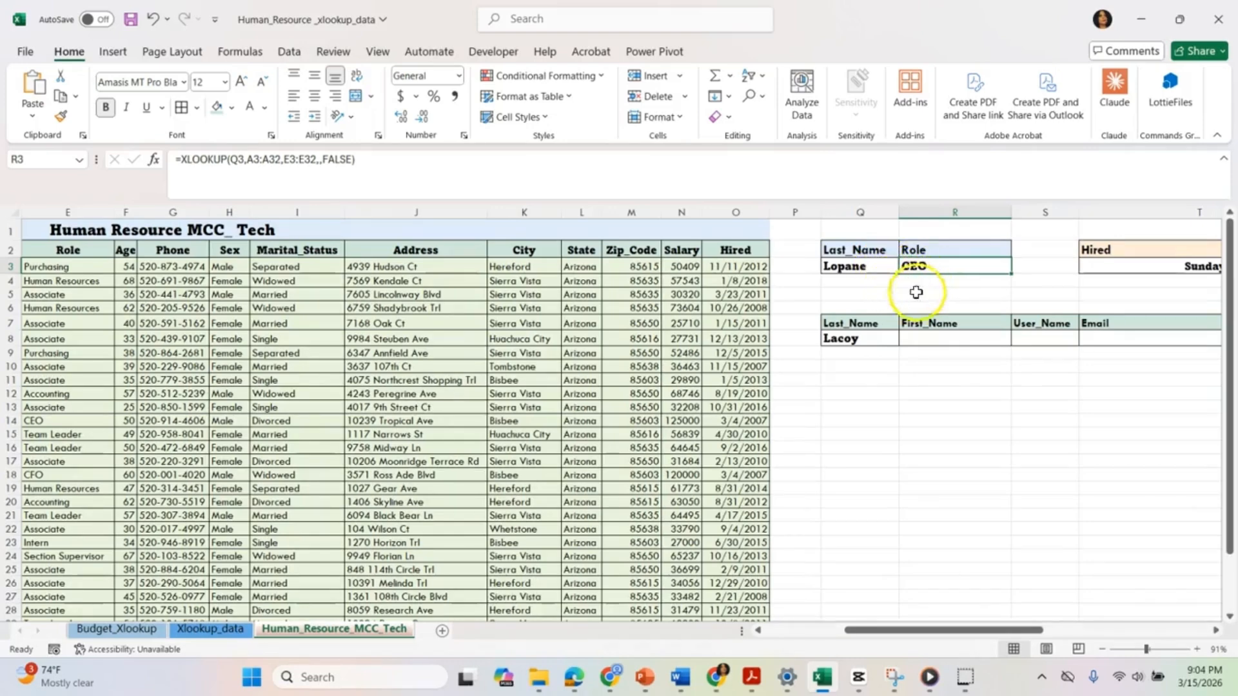
# Test the Role lookup by switching the Last_Name in Q3 to the names listed in A17, A13 and A5 in turn
pyautogui.click(872, 266)
pyautogui.click(906, 267)
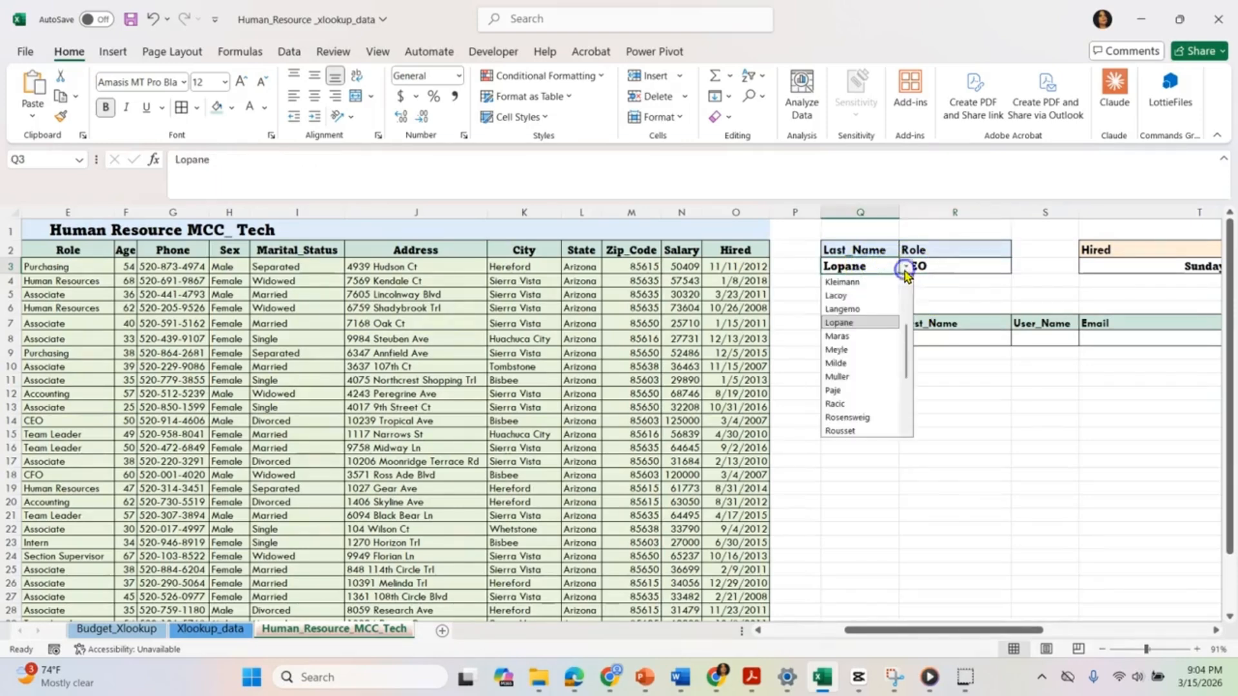
pyautogui.click(851, 365)
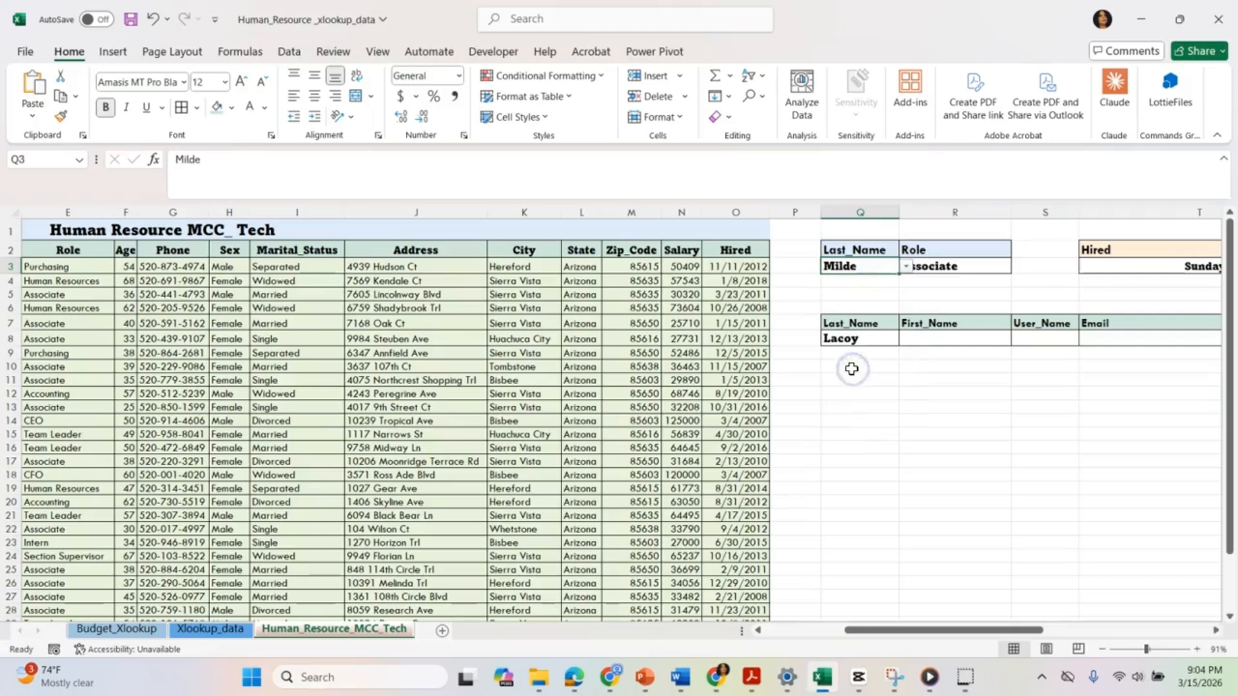
pyautogui.click(939, 298)
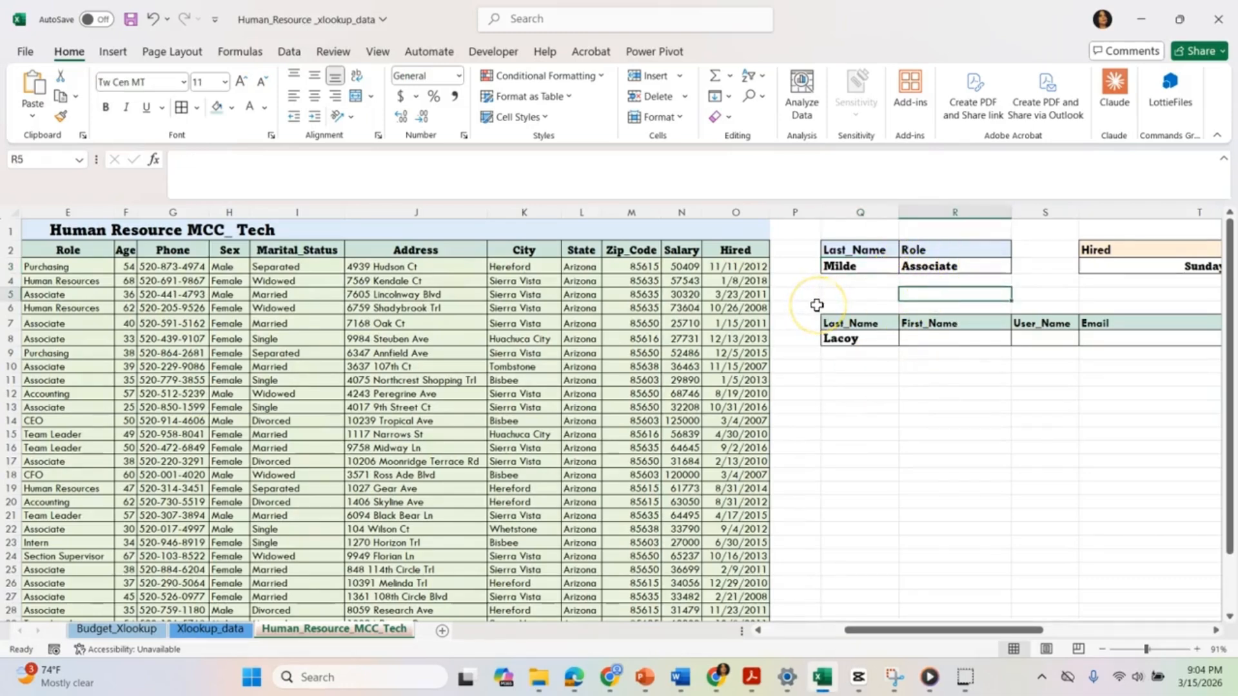
pyautogui.click(854, 268)
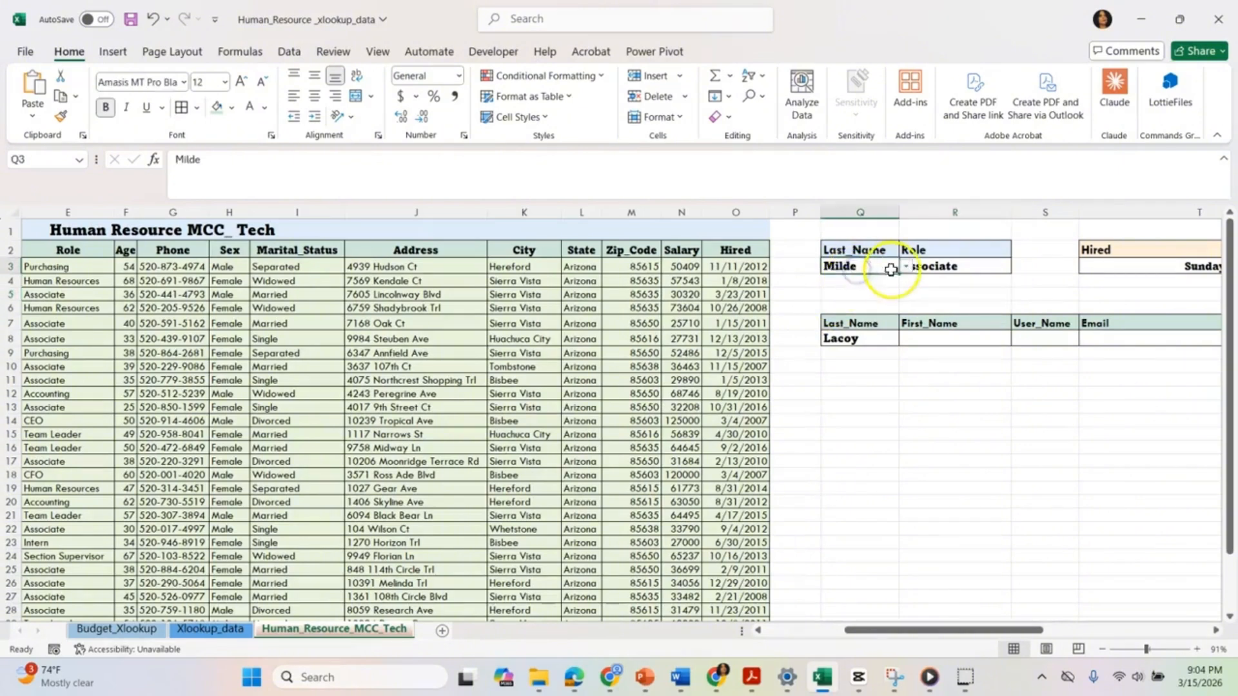
pyautogui.click(905, 267)
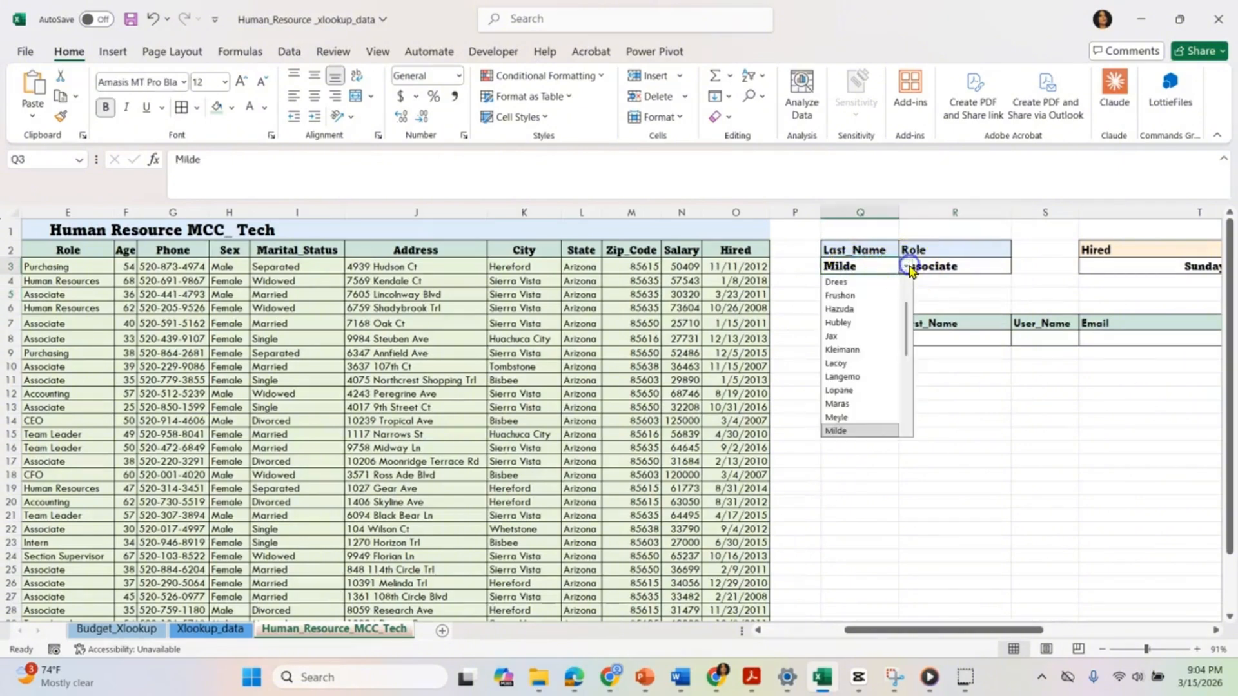
pyautogui.click(843, 377)
pyautogui.click(946, 291)
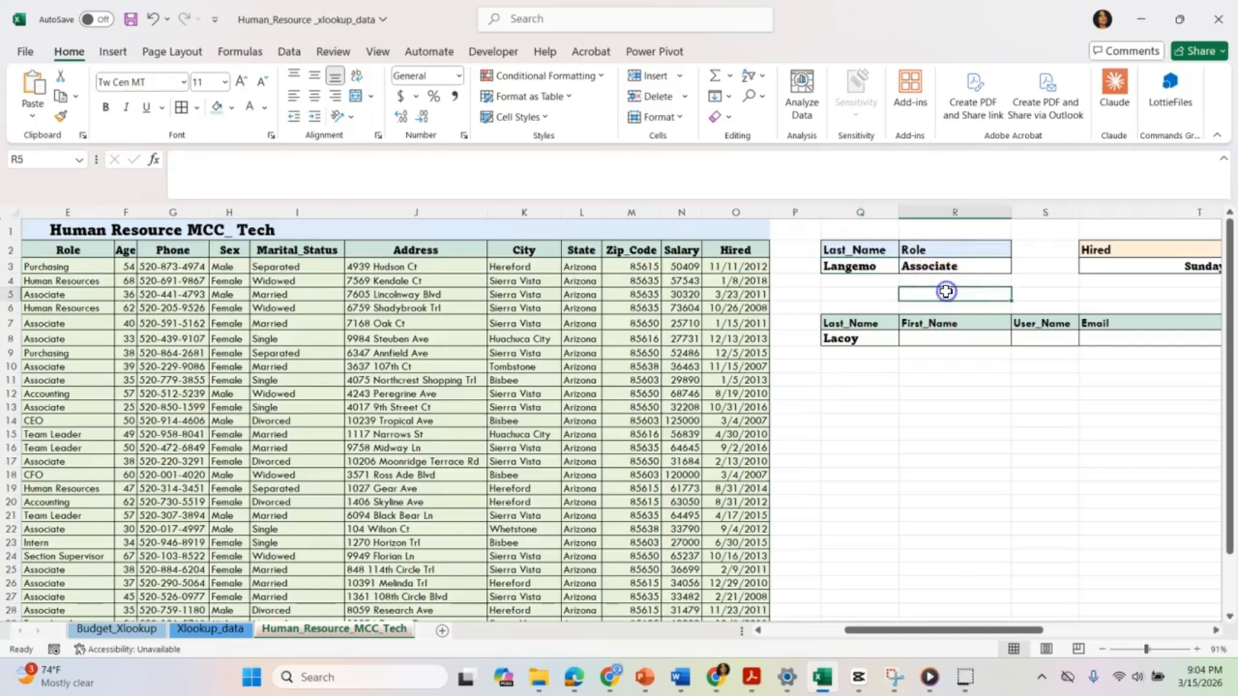
pyautogui.click(864, 268)
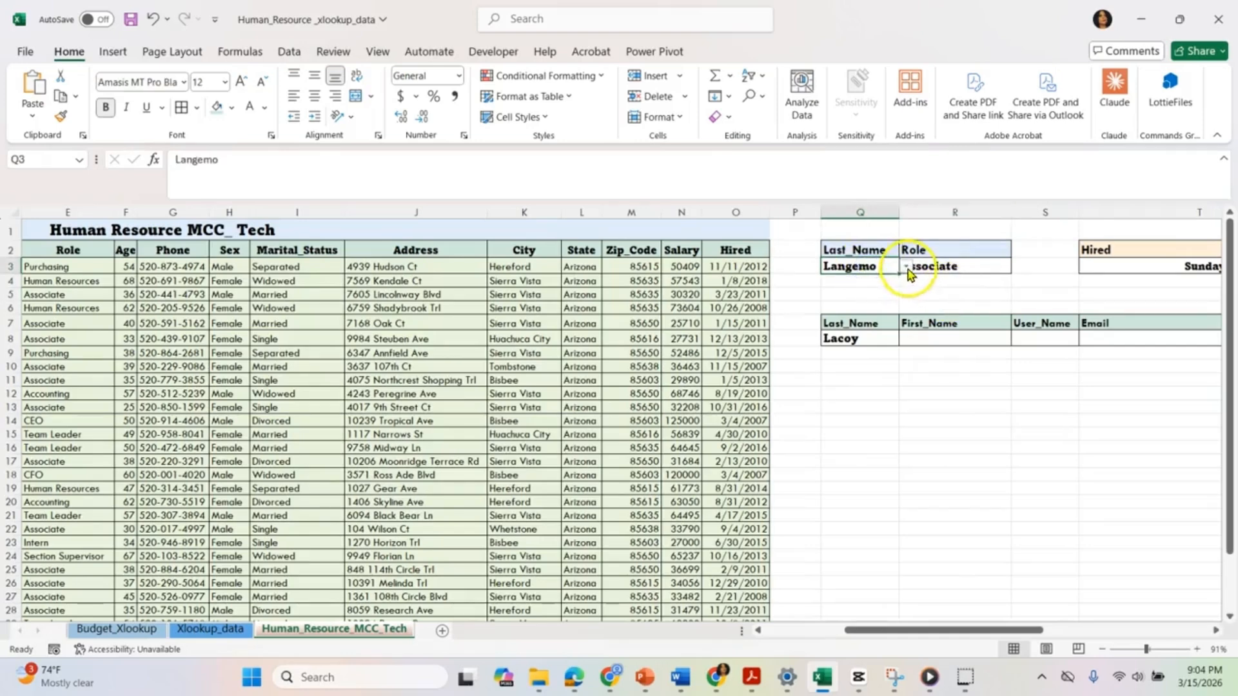
pyautogui.click(905, 267)
pyautogui.click(866, 309)
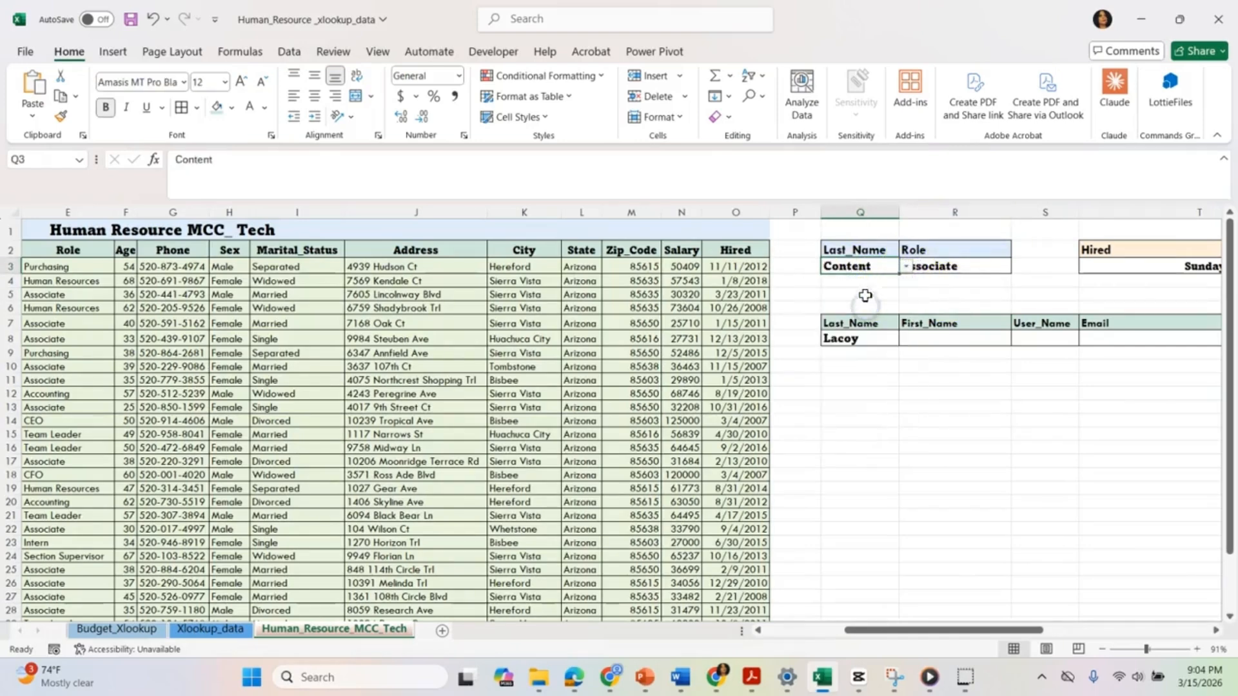
pyautogui.click(941, 292)
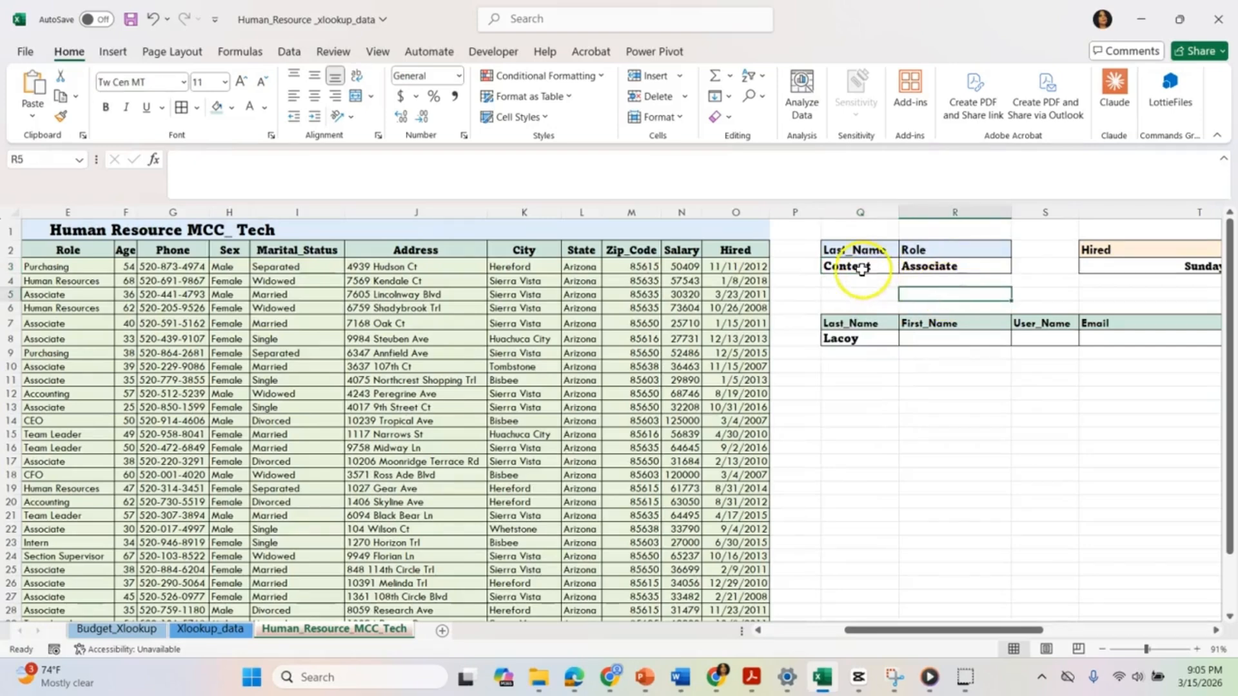
# Set the Last_Name lookup value in Q3 to the name listed in A4
pyautogui.click(862, 269)
pyautogui.click(905, 266)
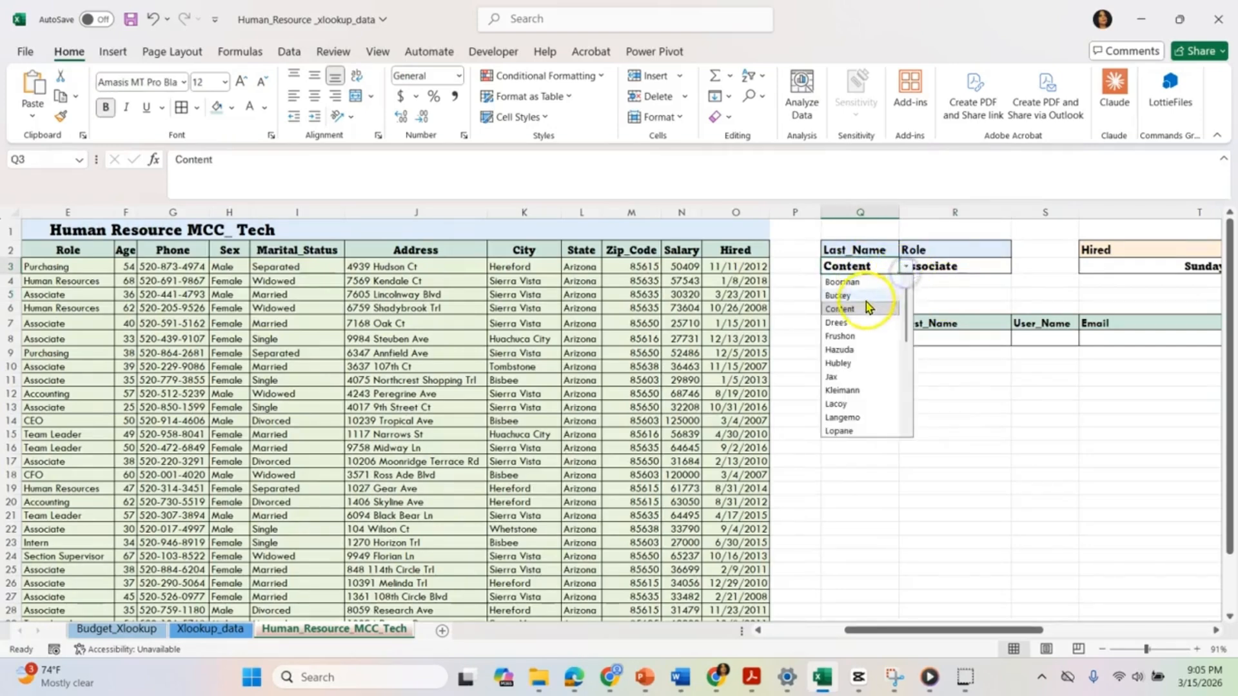
pyautogui.click(864, 296)
pyautogui.click(928, 294)
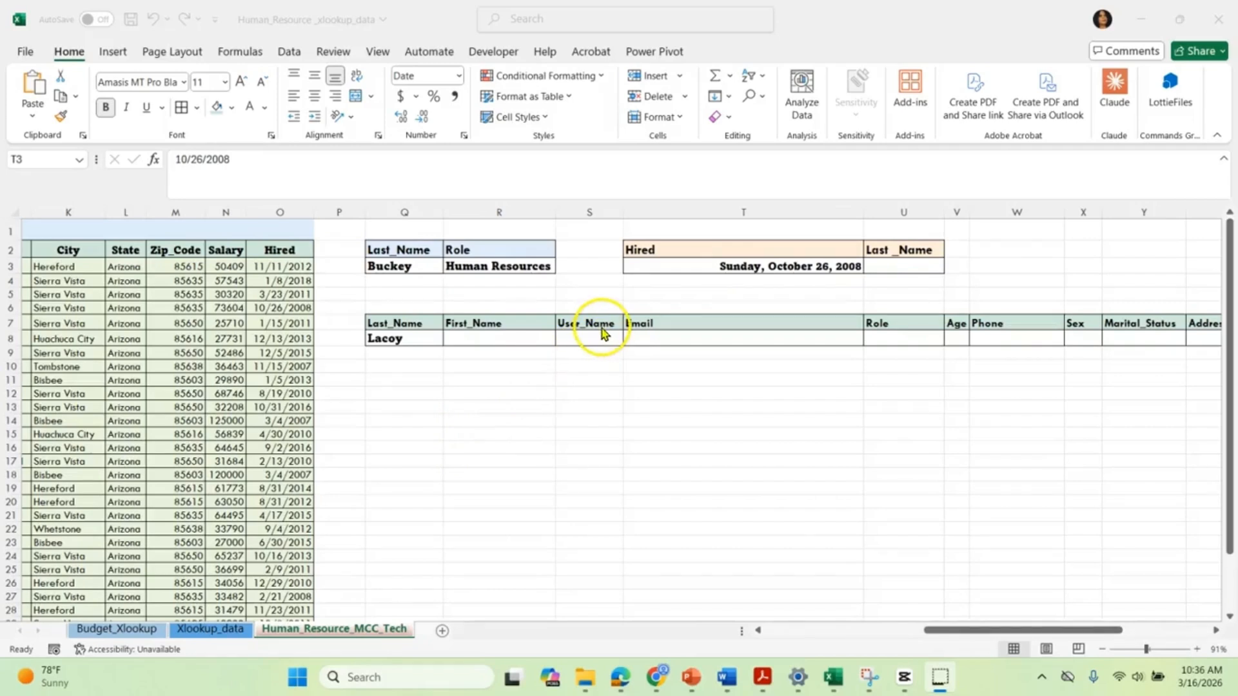
# Apply the Long Date number format to the Hired lookup cell T3
pyautogui.click(666, 266)
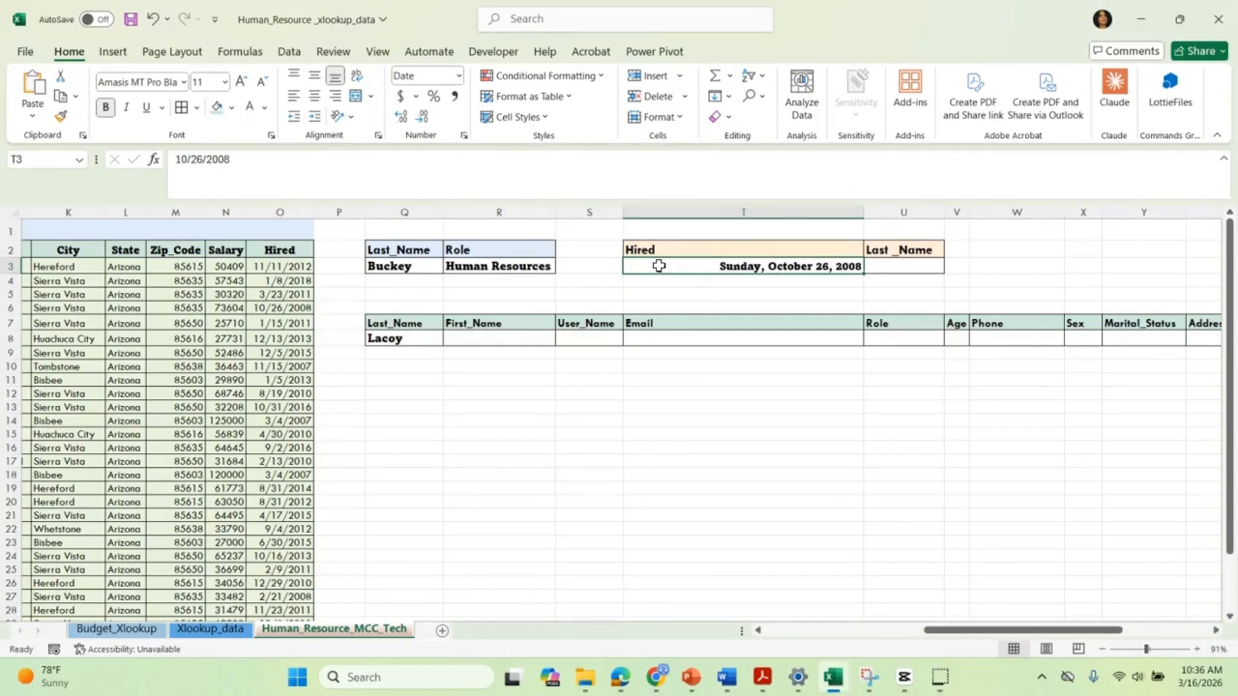
pyautogui.click(53, 162)
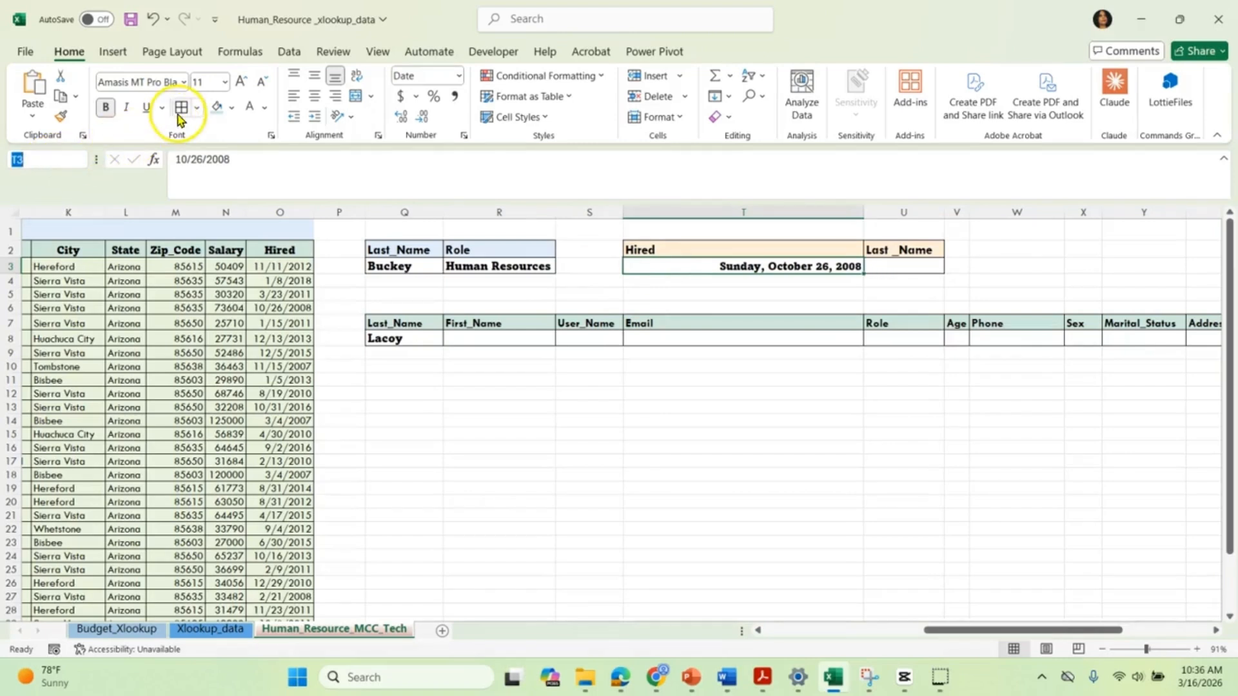
pyautogui.click(459, 76)
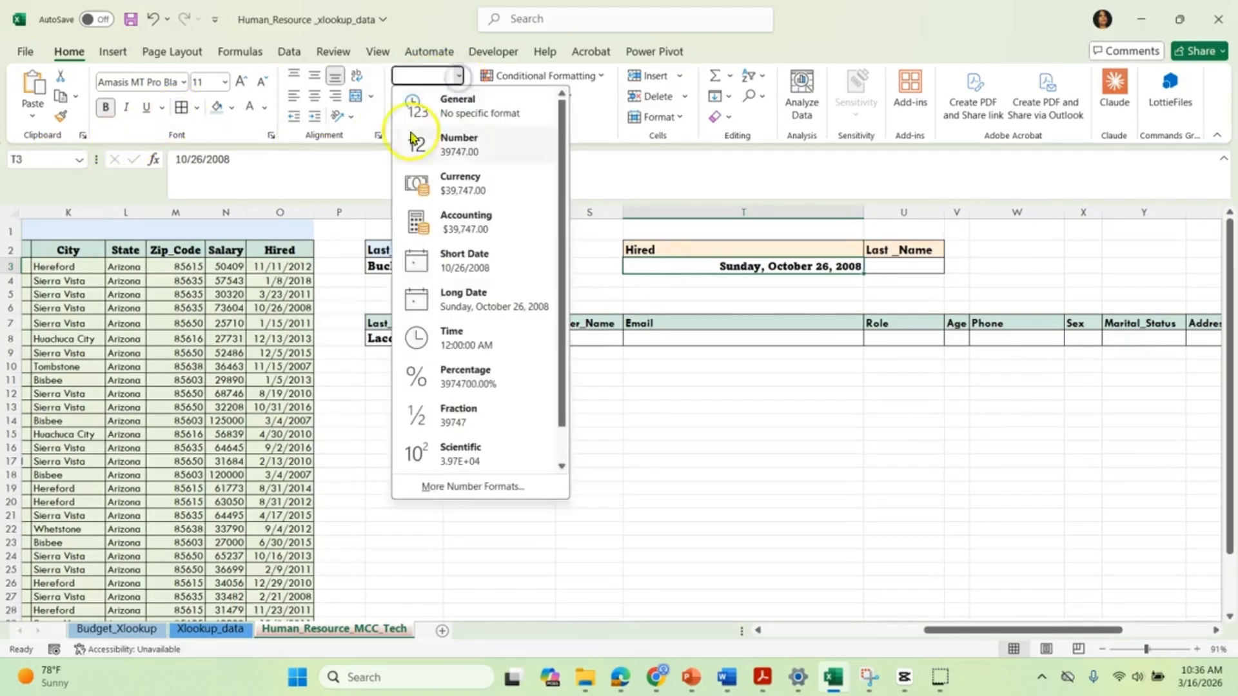
pyautogui.click(452, 302)
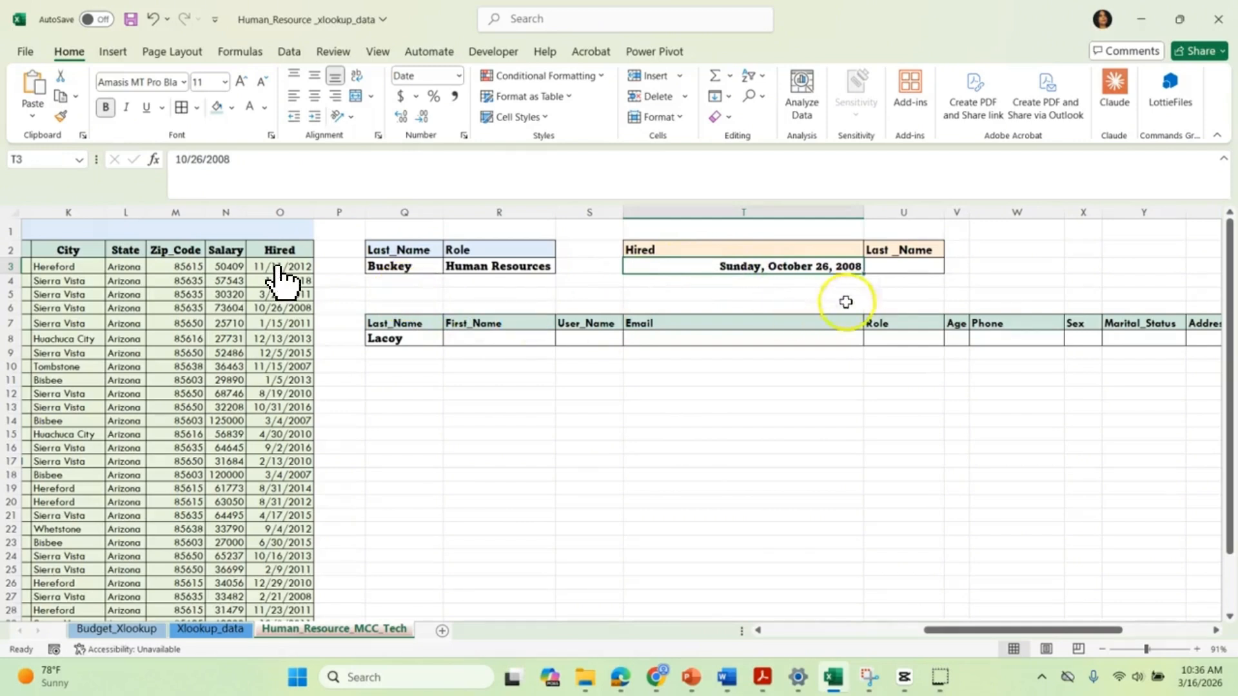
# Start an XLOOKUP formula in the Last_Name cell U3 with the Hired date in T3 as its lookup value
pyautogui.click(904, 267)
pyautogui.write('=')
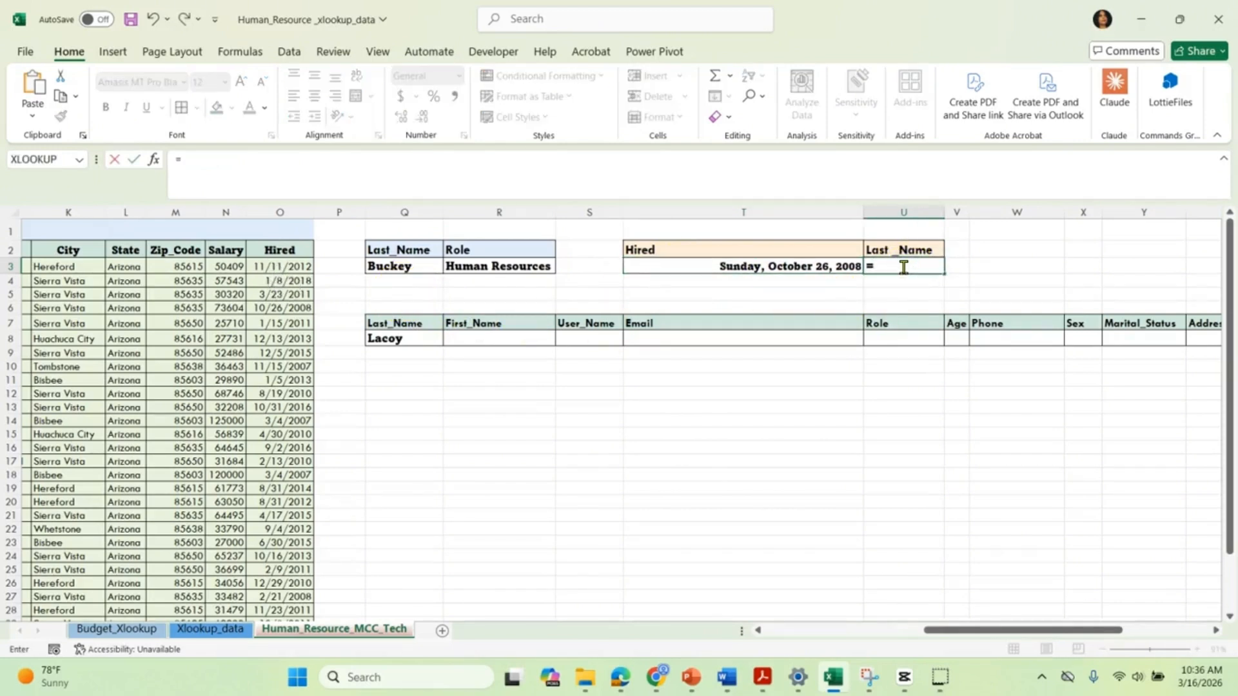
pyautogui.write('xlo')
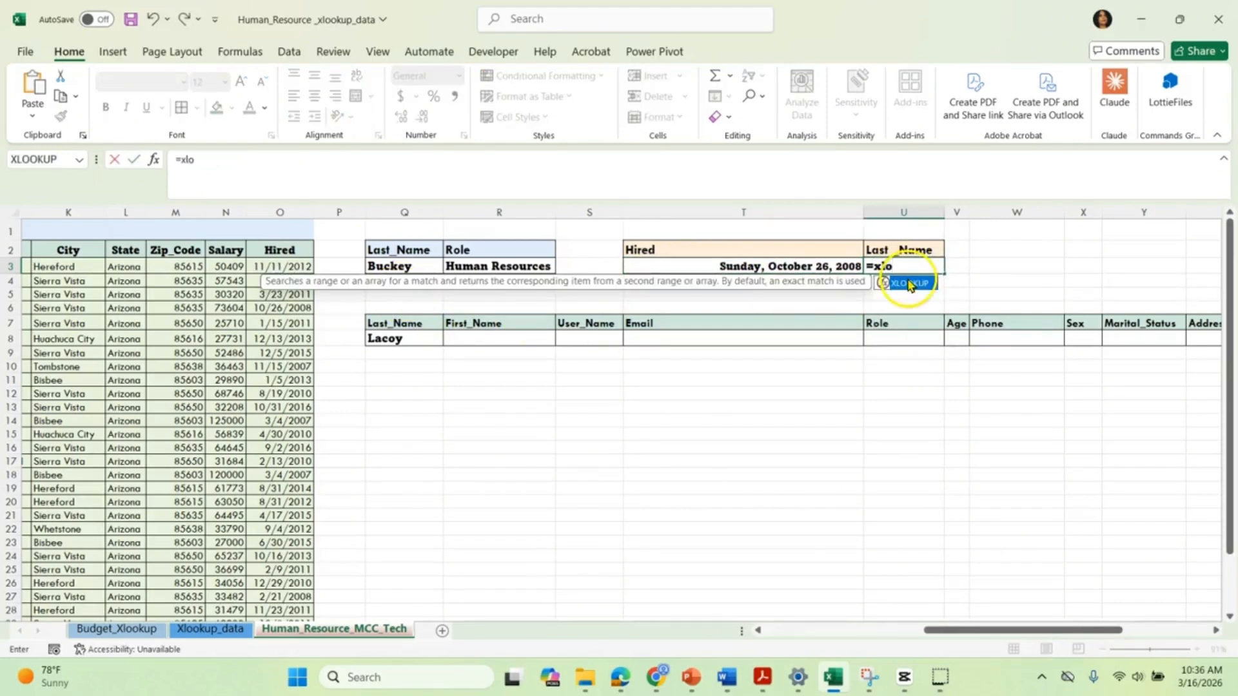
pyautogui.doubleClick(910, 284)
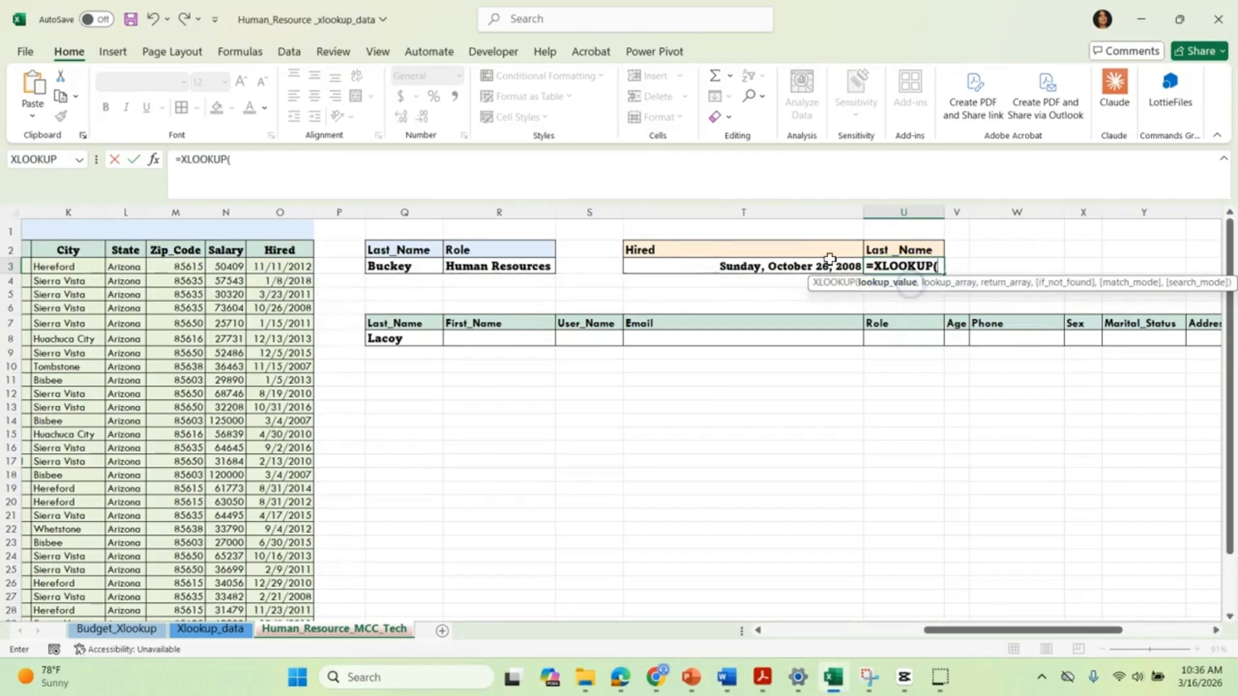
pyautogui.click(153, 159)
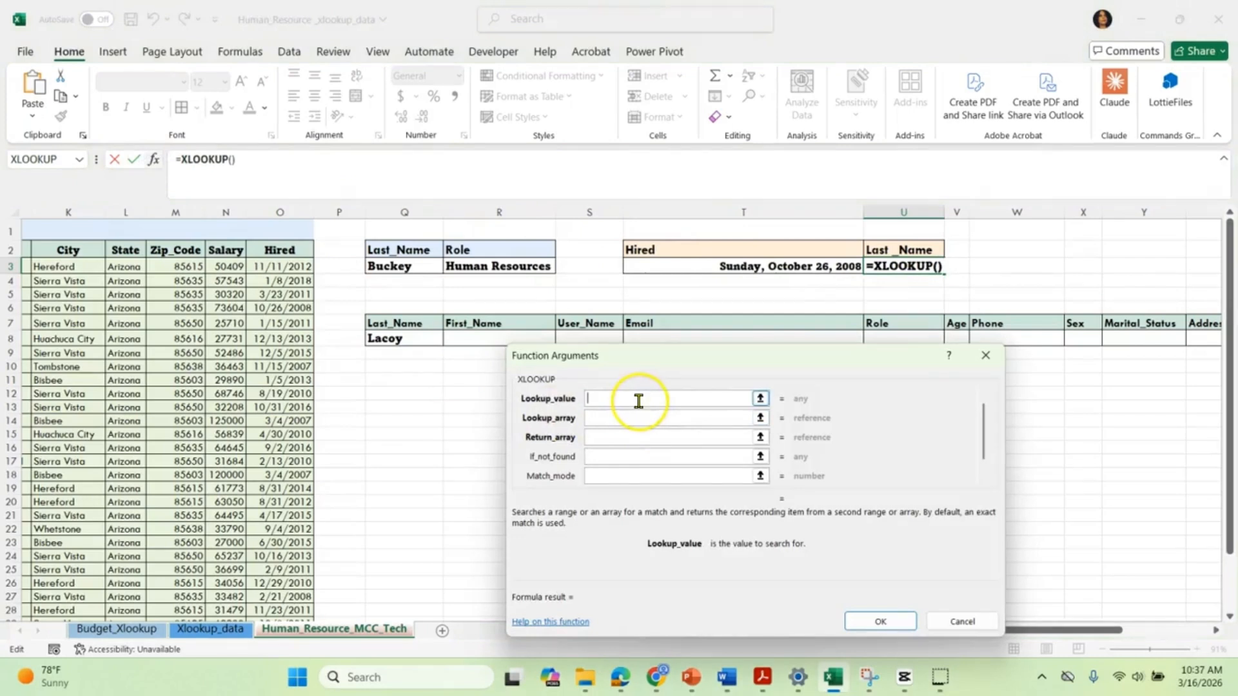
pyautogui.click(703, 273)
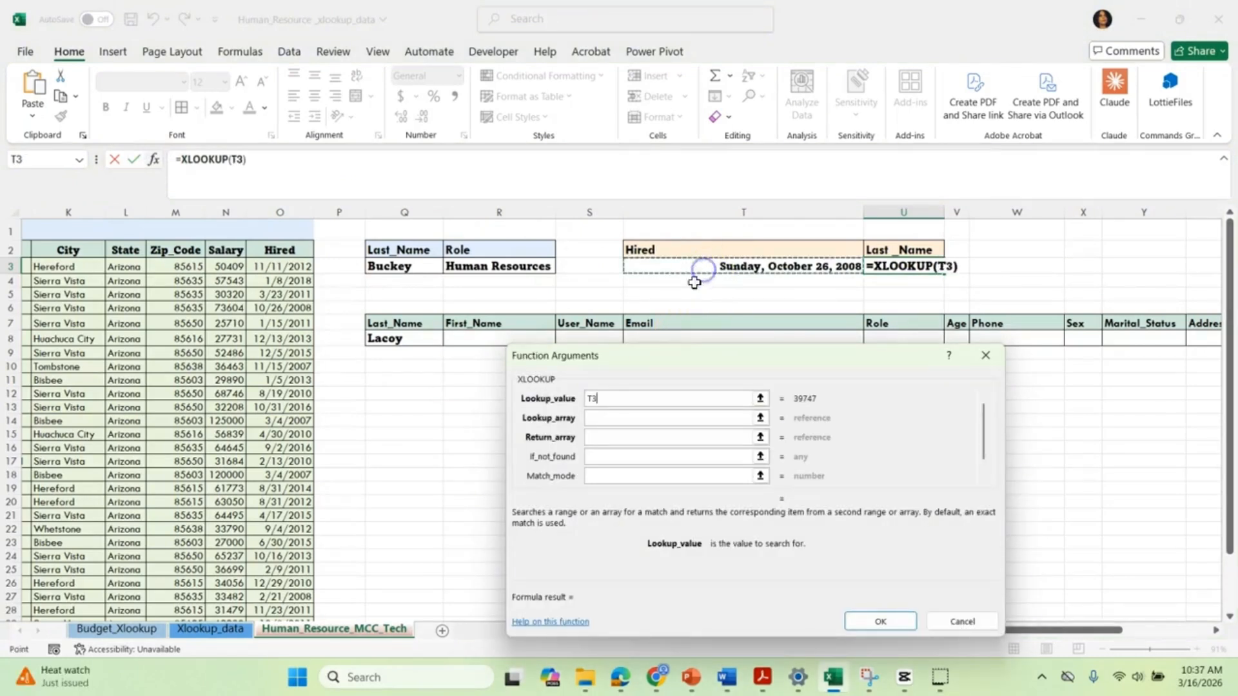
# Set the lookup array to the Hired range O3:O32 and the return array to the Last_Name range A3:A32
pyautogui.click(632, 417)
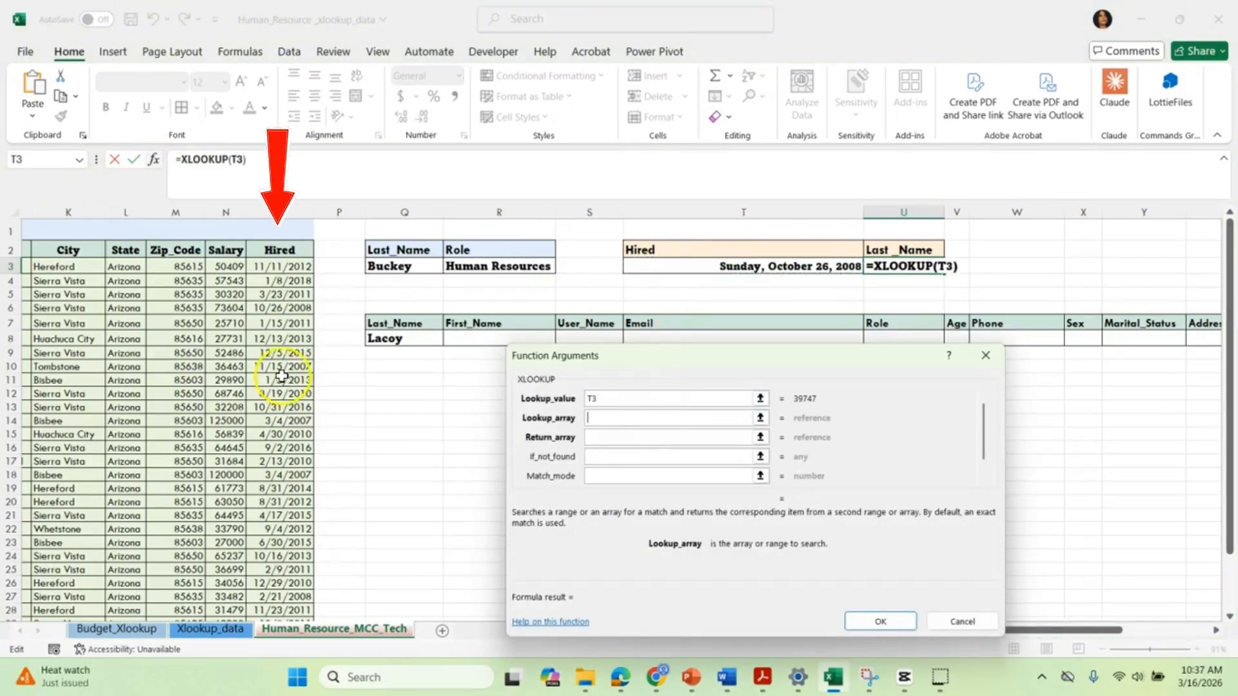
pyautogui.moveTo(282, 266); pyautogui.dragTo(284, 598)
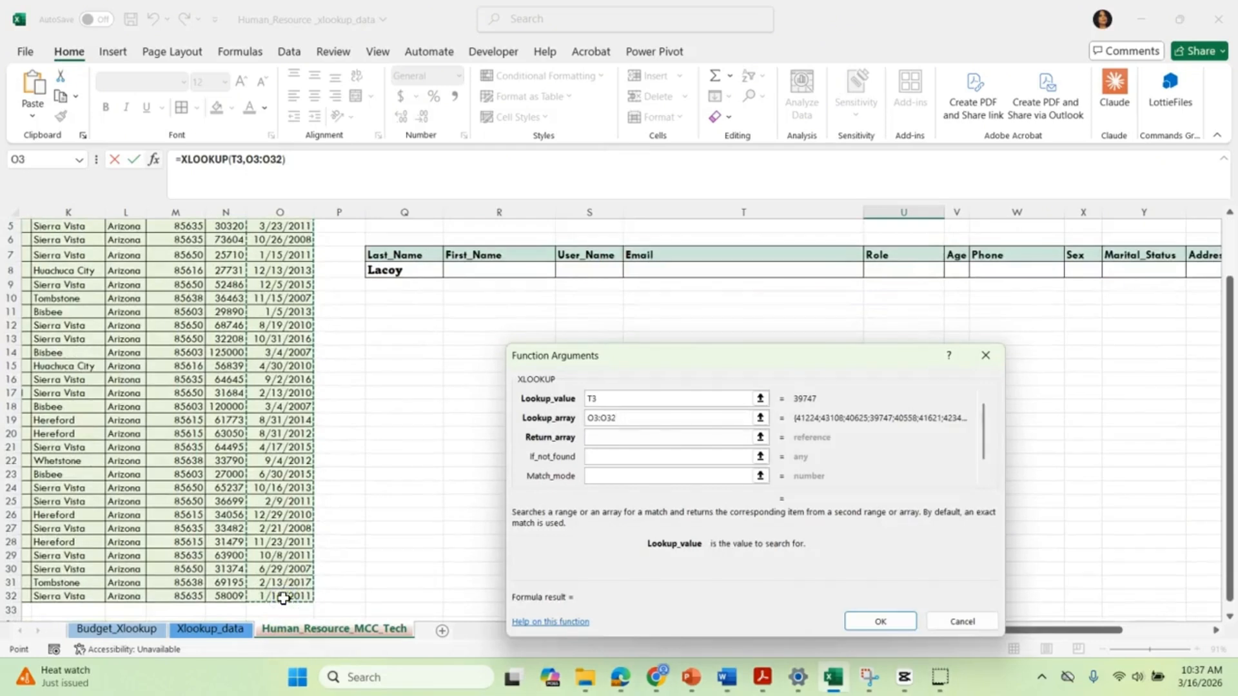
pyautogui.click(606, 438)
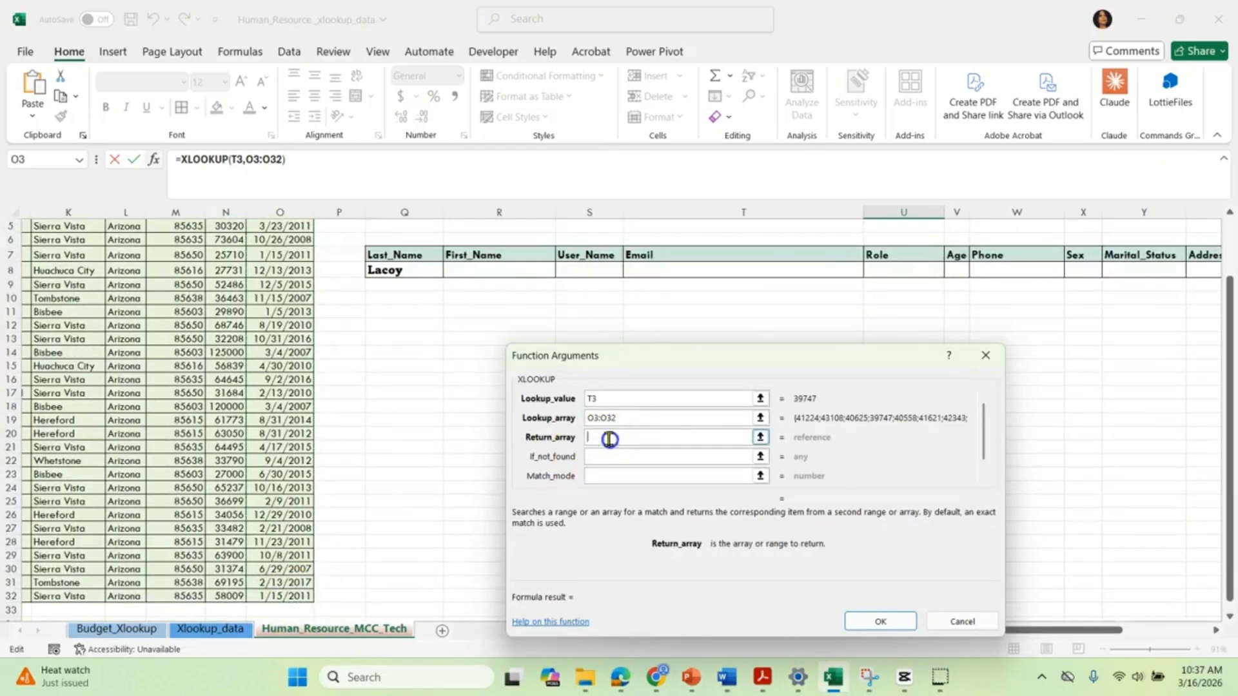
pyautogui.moveTo(1041, 628); pyautogui.dragTo(796, 638)
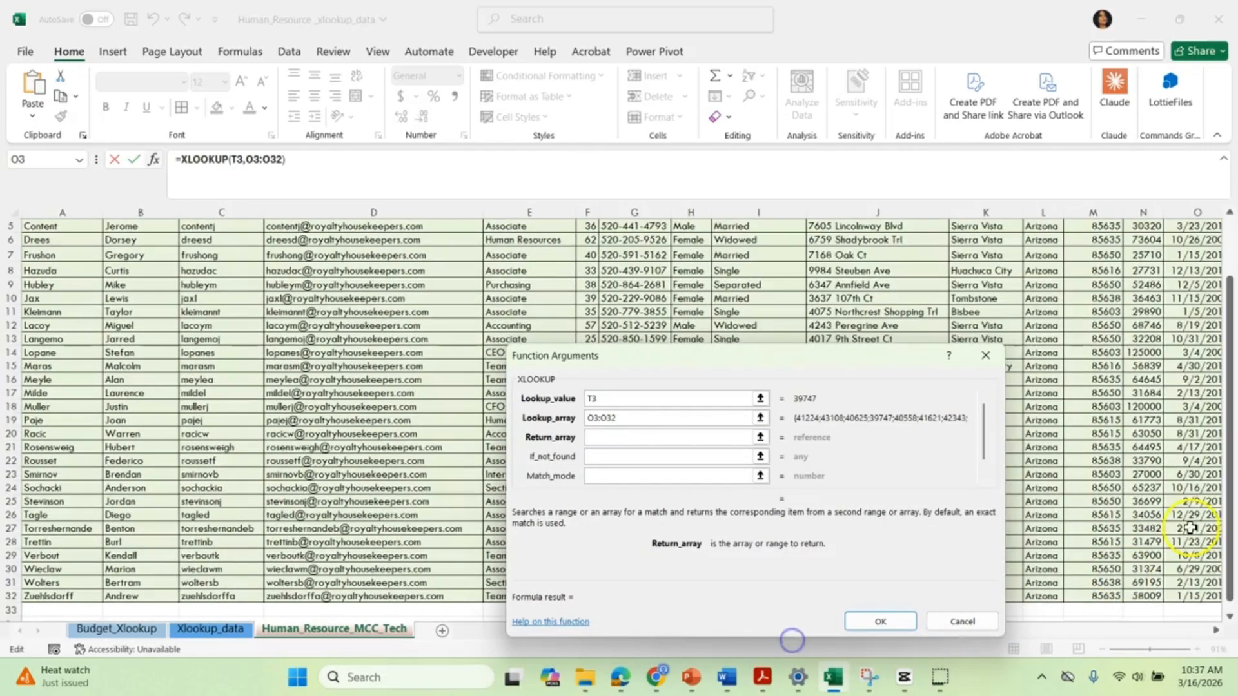
pyautogui.moveTo(1230, 441); pyautogui.dragTo(1231, 361)
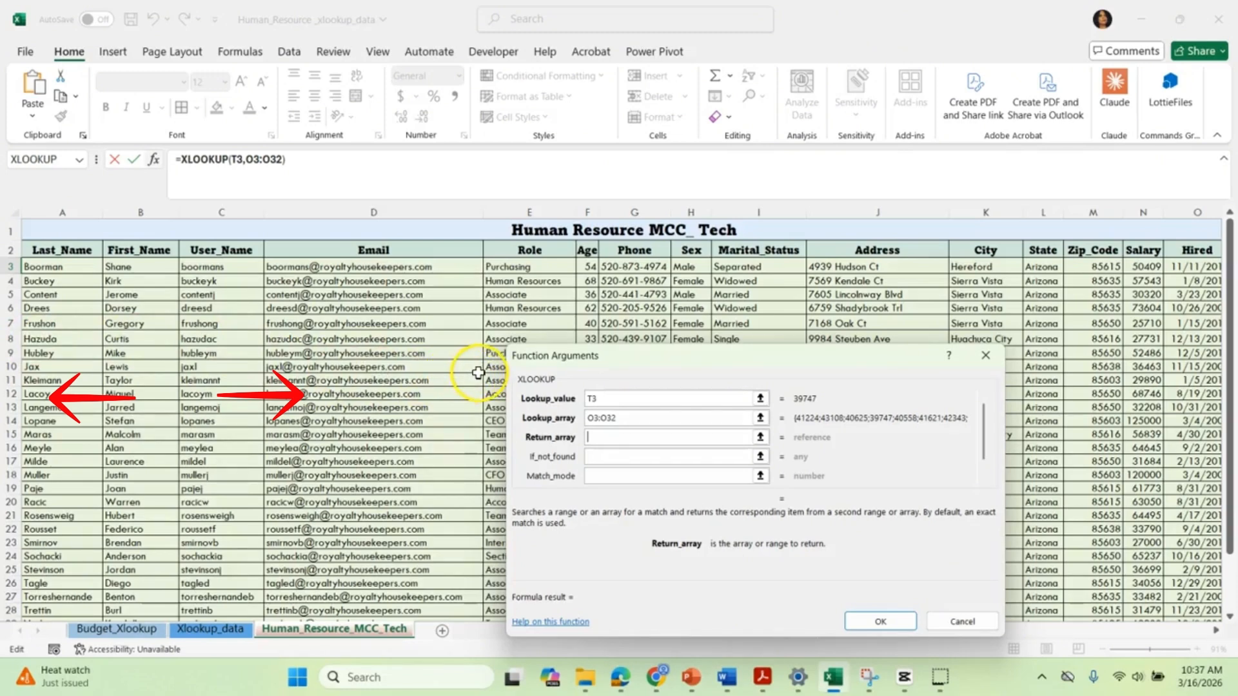
pyautogui.click(69, 269)
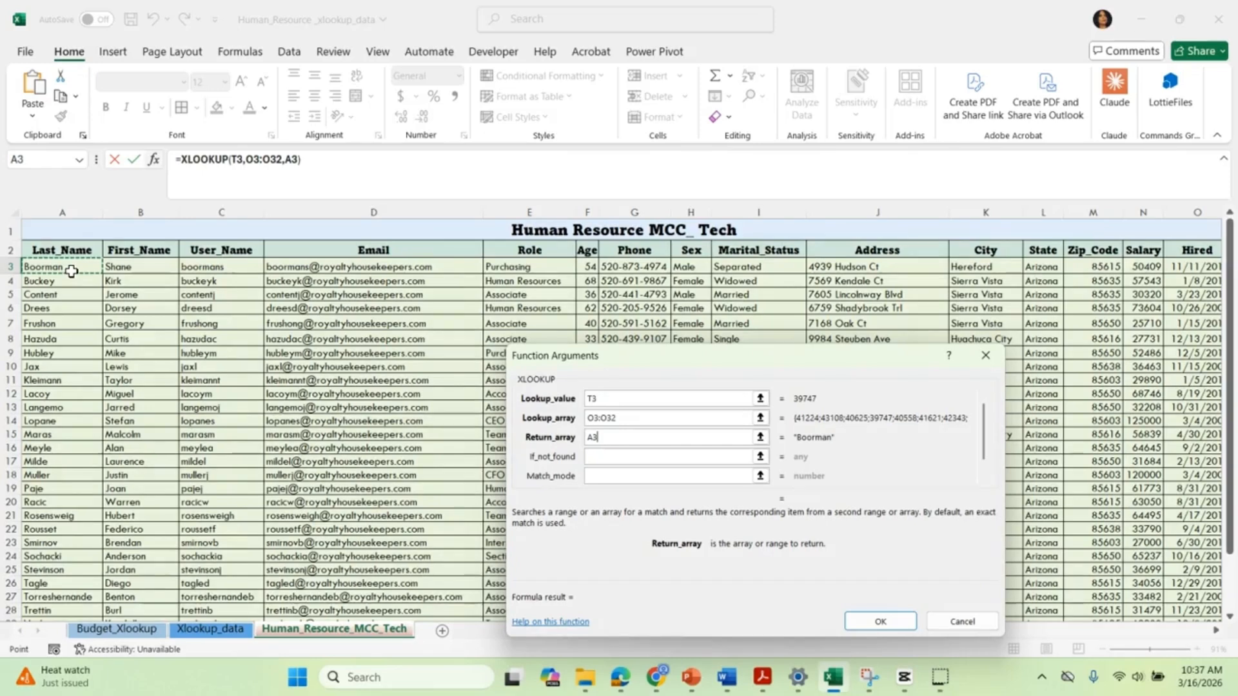
pyautogui.hotkey('ctrl', 'shift', 'Down')
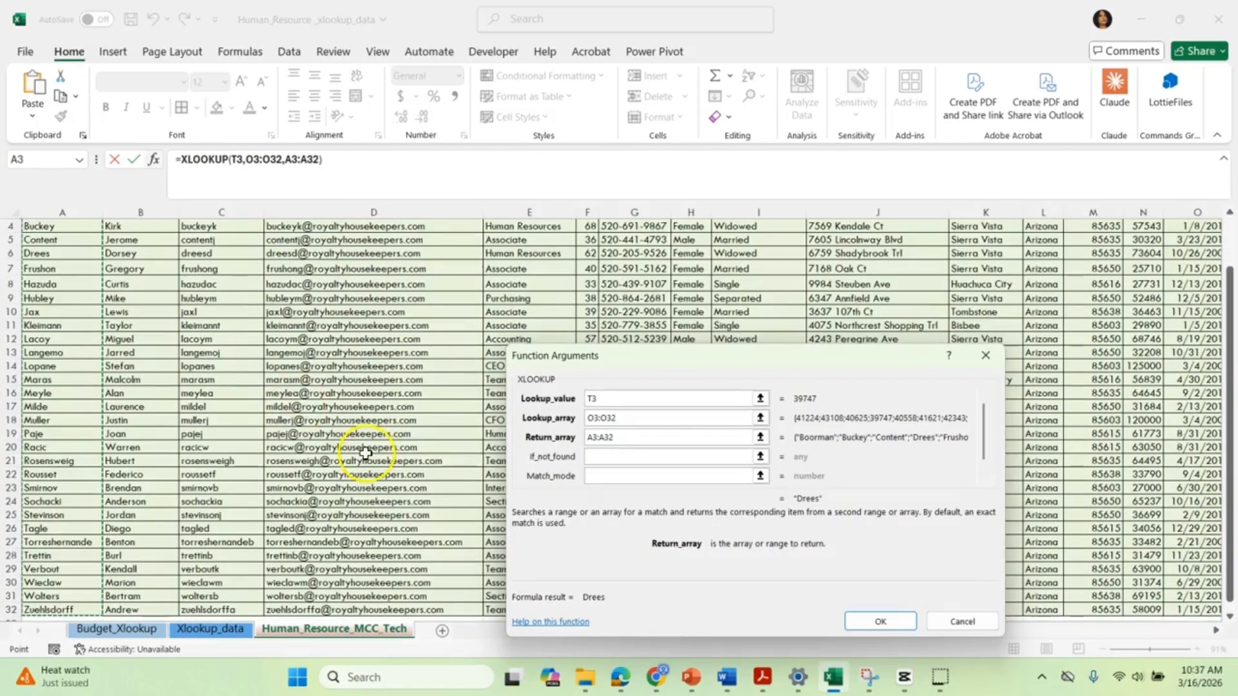
# Set the if-not-found text to "Not Found " and the match mode to 0, and complete the formula in U3
pyautogui.click(642, 453)
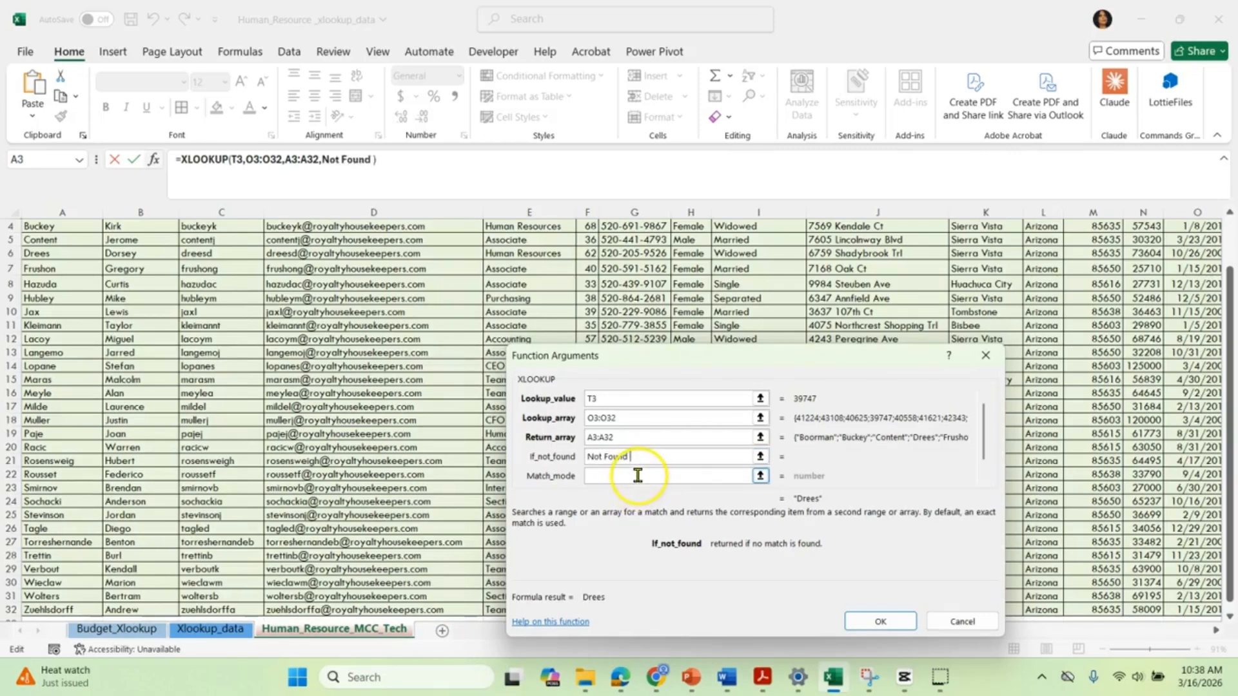
pyautogui.click(638, 476)
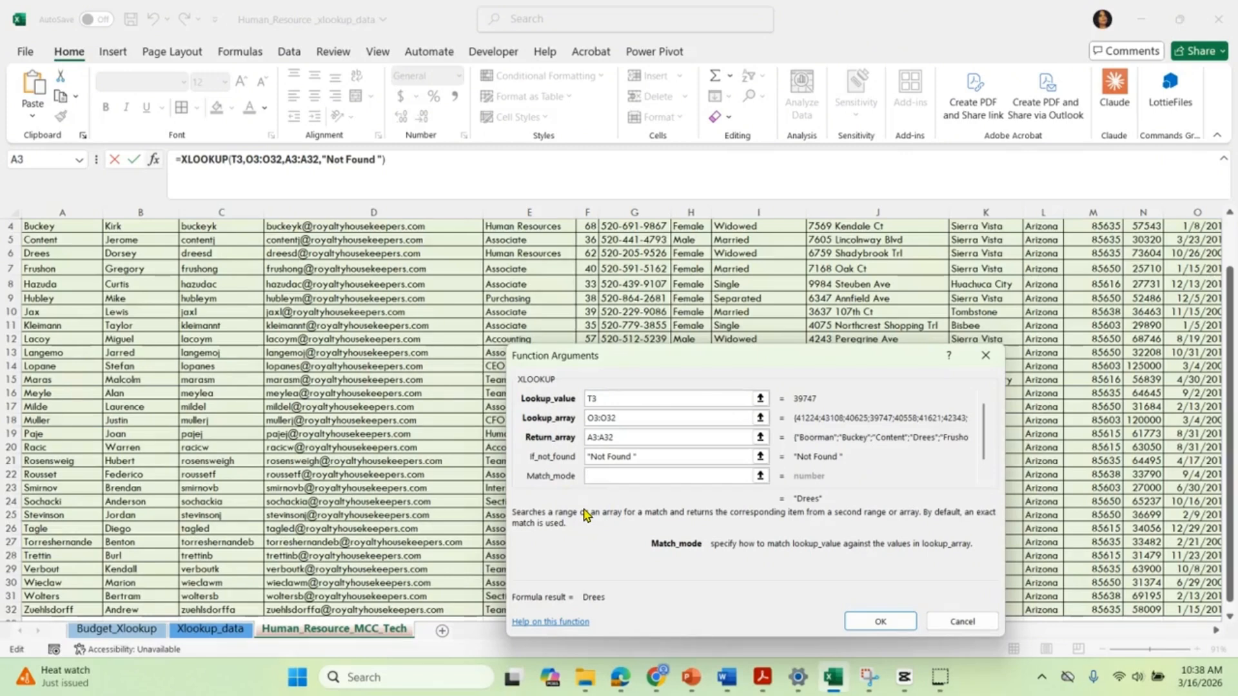
pyautogui.write('0')
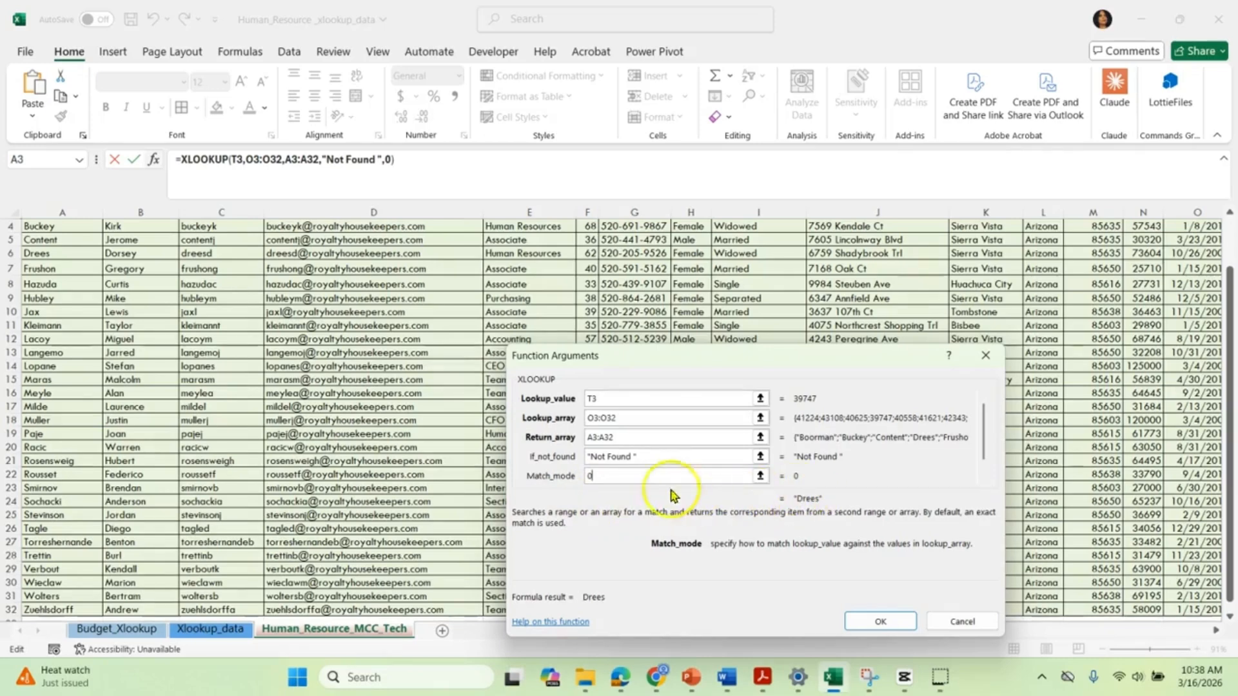
pyautogui.click(866, 623)
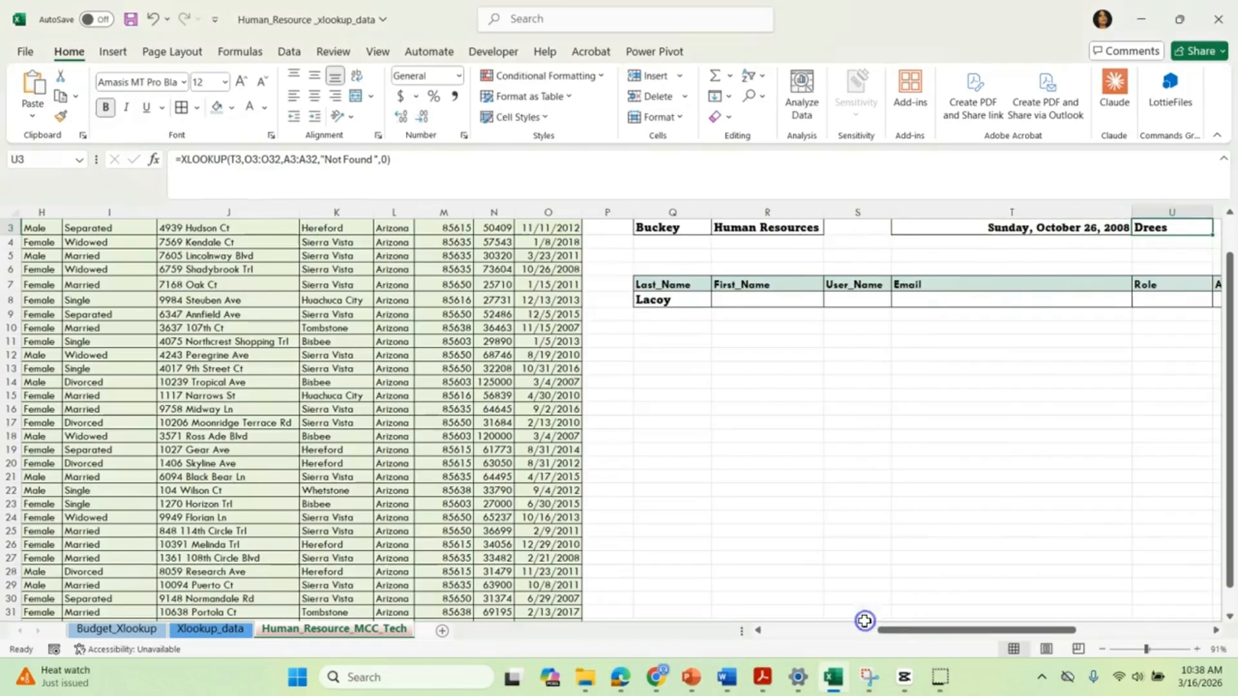
# Replace the Hired date in T3 with a pasted 10/16/2013 to test the last name lookup
pyautogui.moveTo(888, 633); pyautogui.dragTo(929, 635)
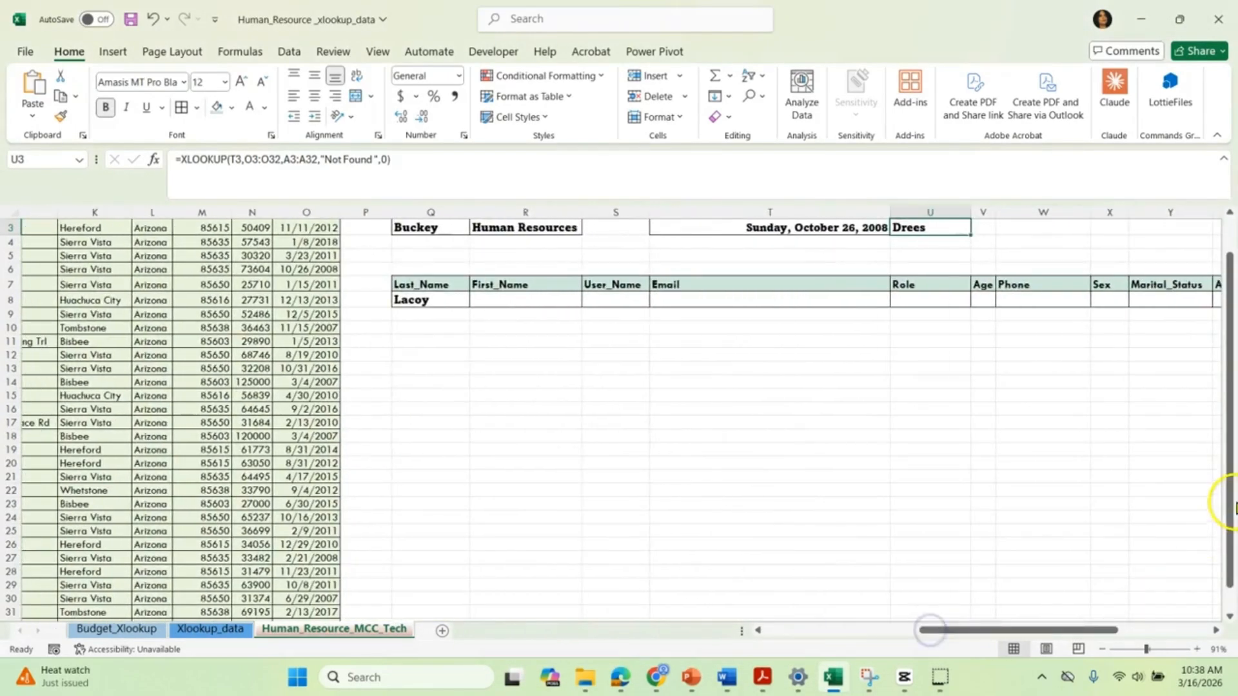
pyautogui.moveTo(1228, 497); pyautogui.dragTo(1233, 367)
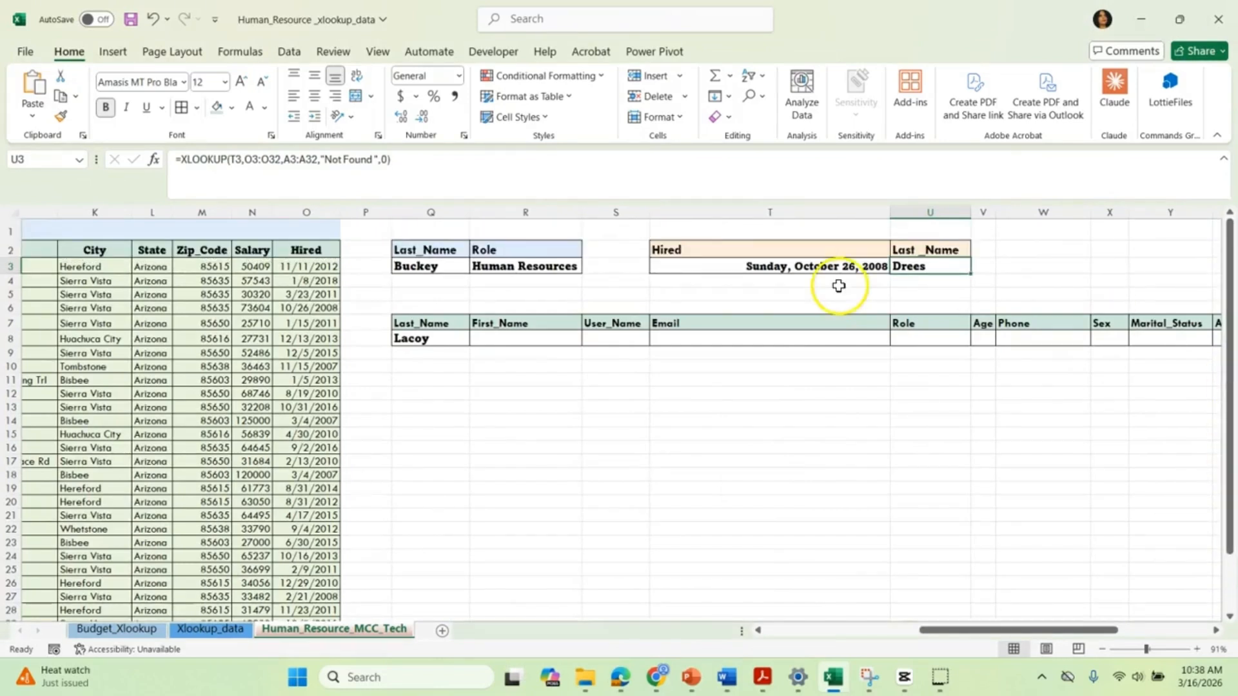
pyautogui.click(804, 265)
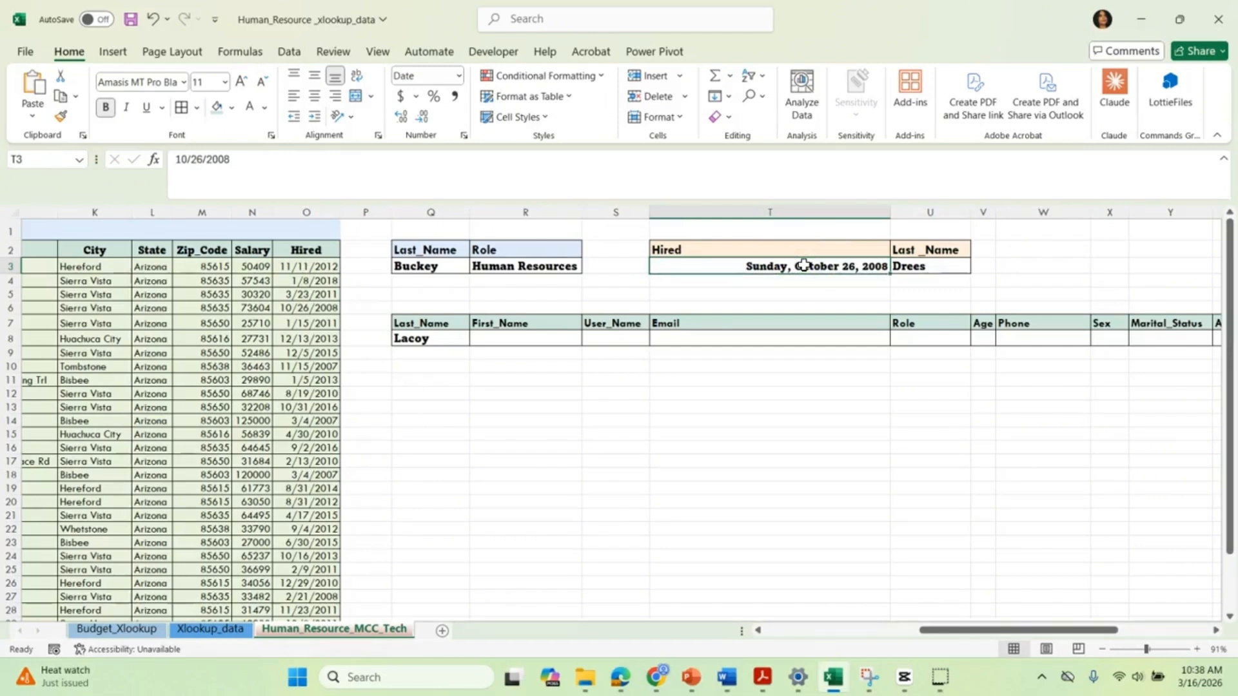
pyautogui.hotkey('ctrl', 'v')
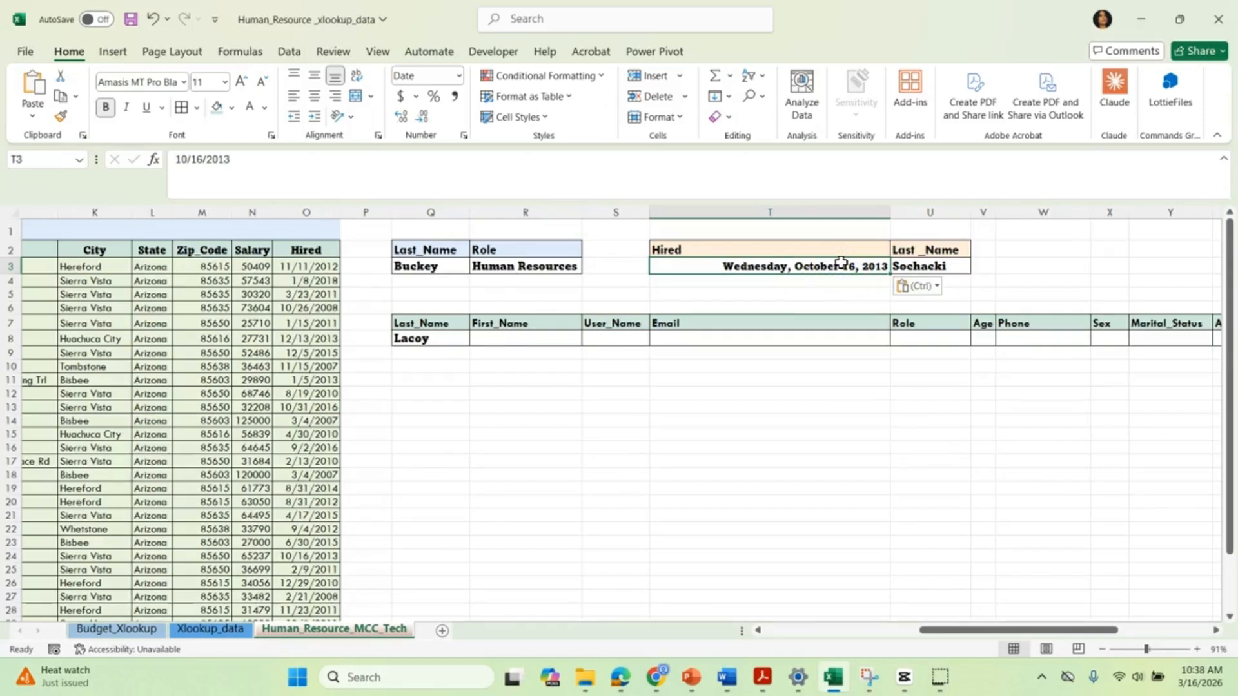
# Replace the Hired date in T3 with today's date, 3/16/2026, to test the if-not-found text
pyautogui.hotkey('ctrl', ';')
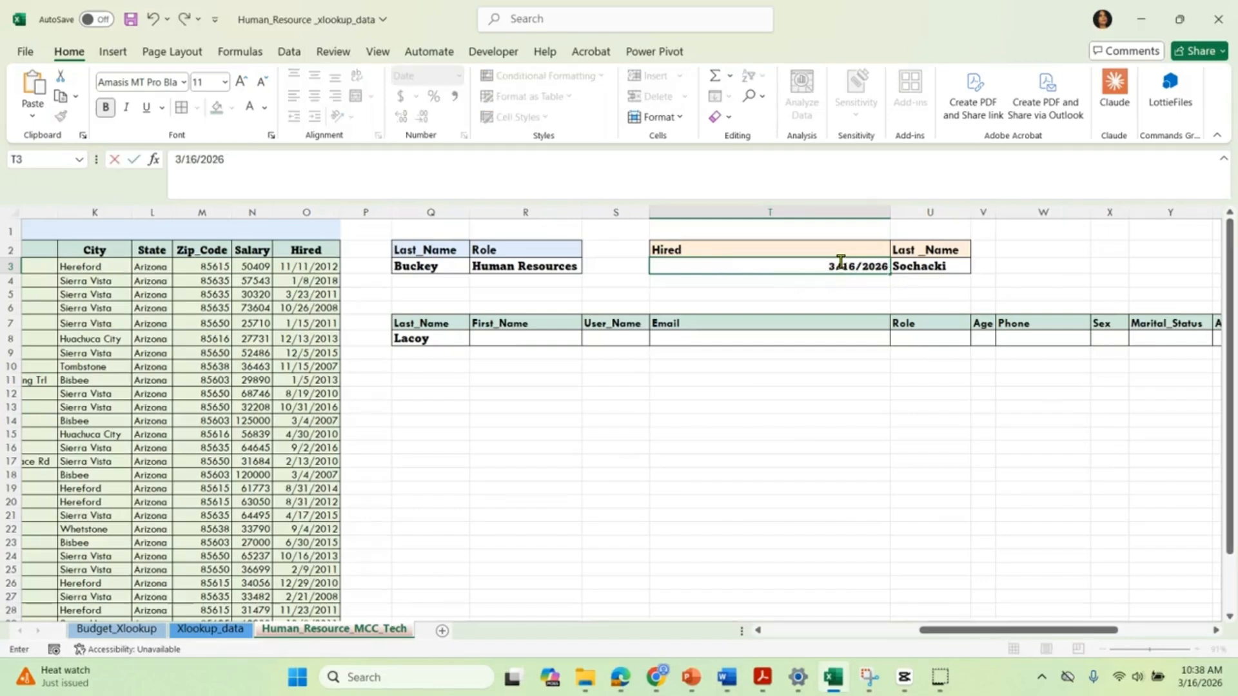
pyautogui.press('Return')
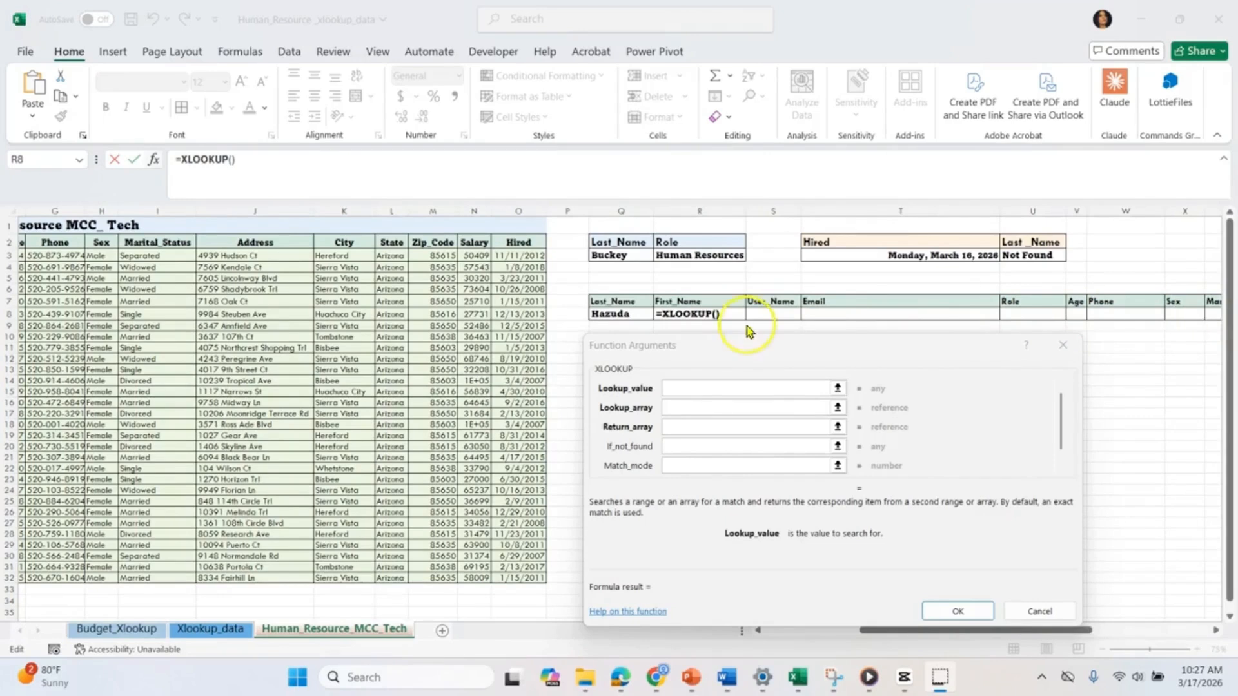
# In the XLOOKUP arguments for First_Name cell R8, set the lookup value to Q8 and the lookup array to the Last_Name range A3:A32
pyautogui.click(618, 333)
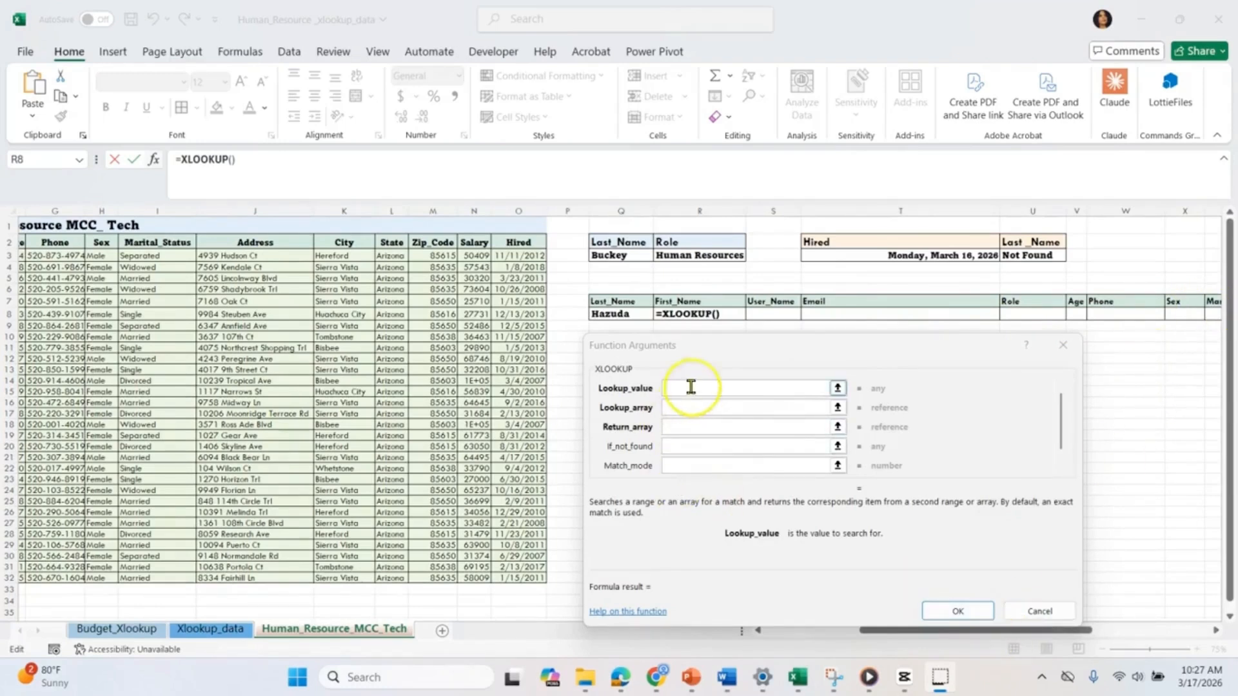
pyautogui.click(691, 388)
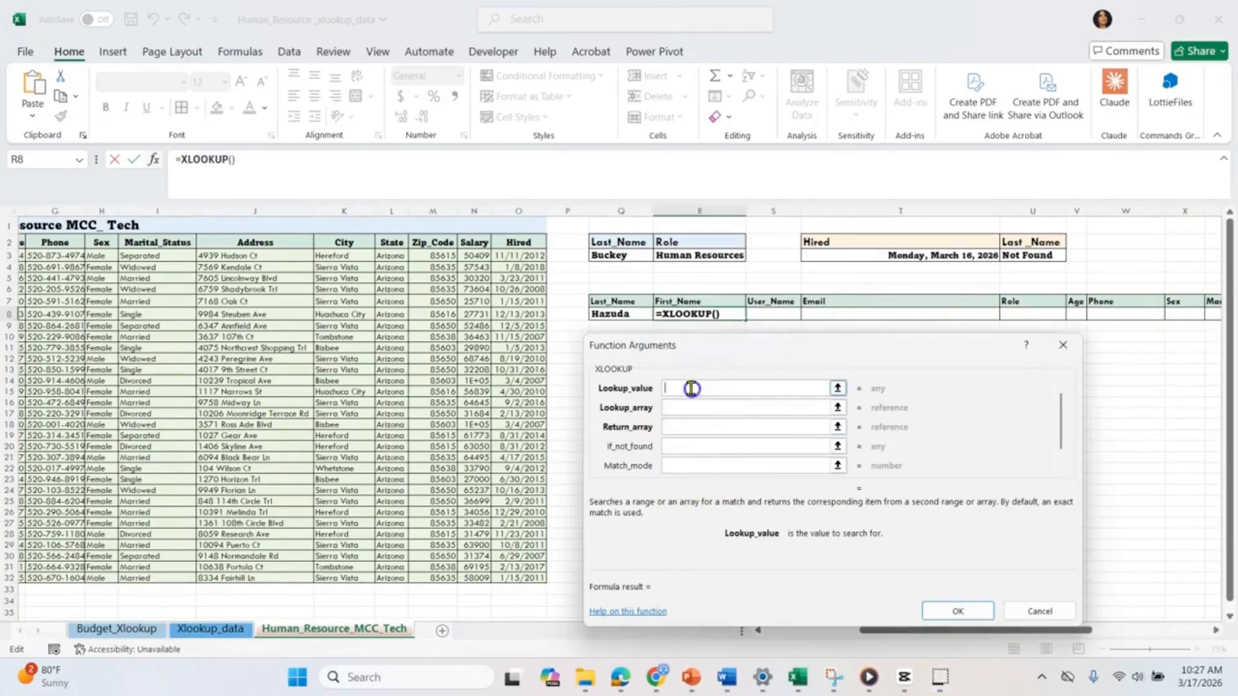
pyautogui.click(602, 314)
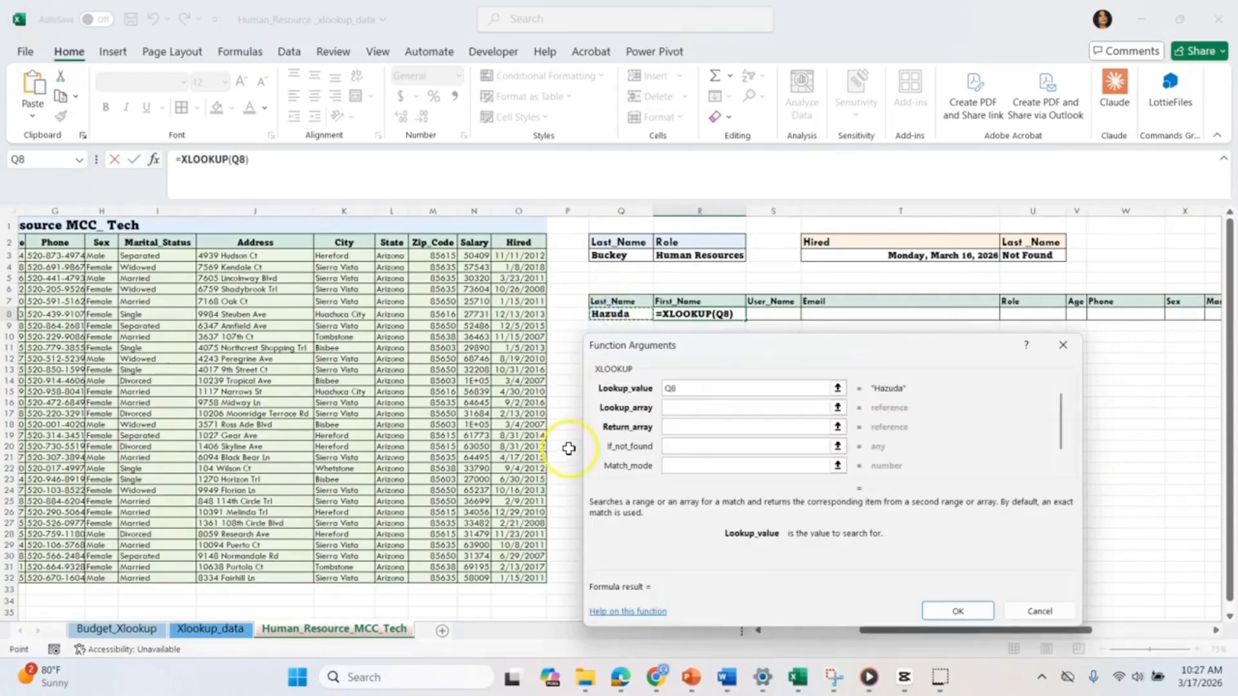
pyautogui.click(680, 409)
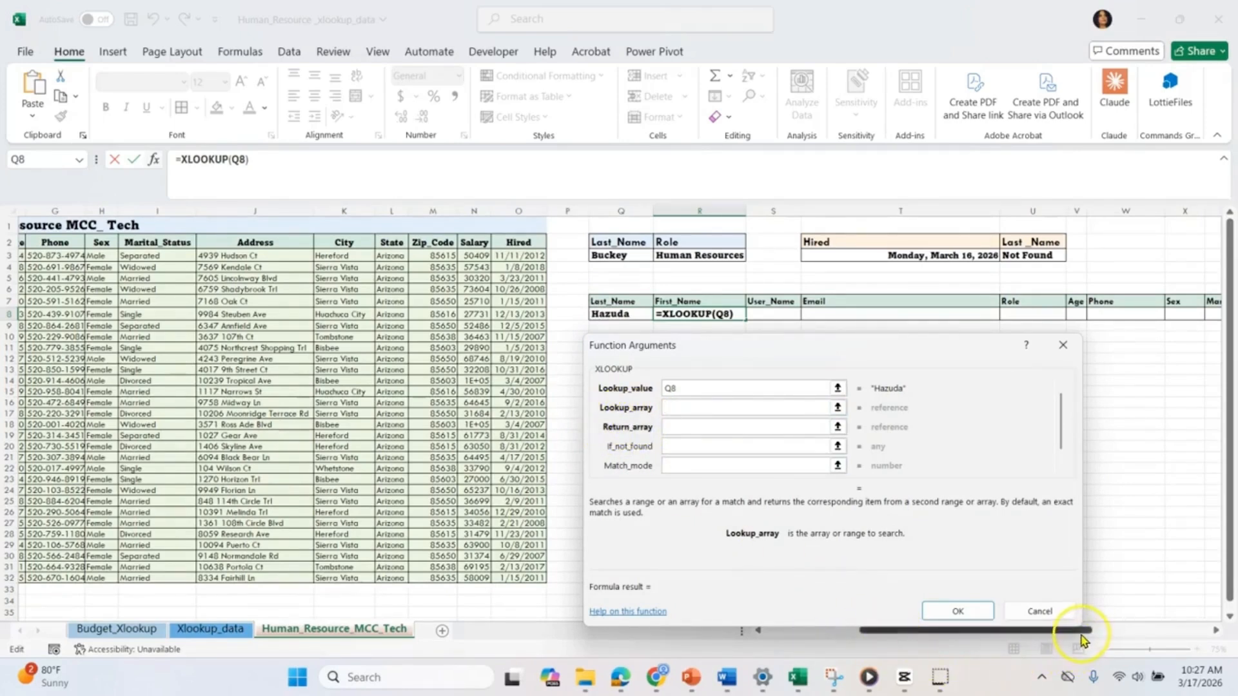
pyautogui.moveTo(1077, 636); pyautogui.dragTo(920, 635)
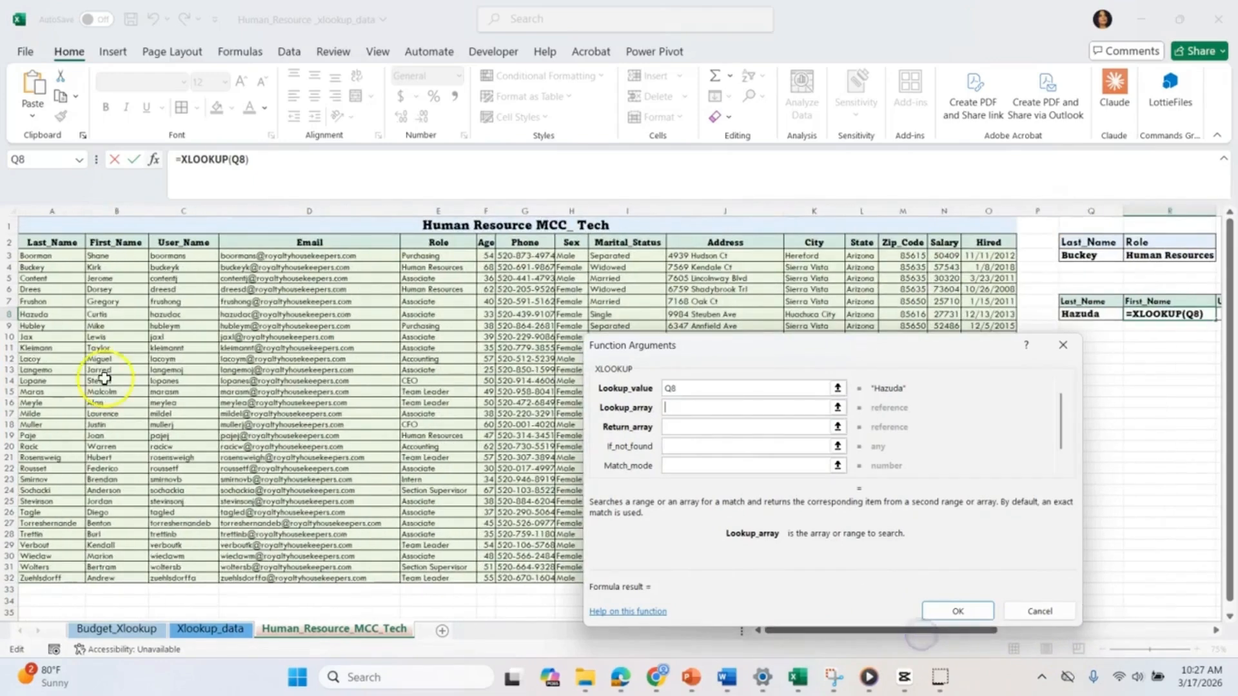
pyautogui.click(50, 257)
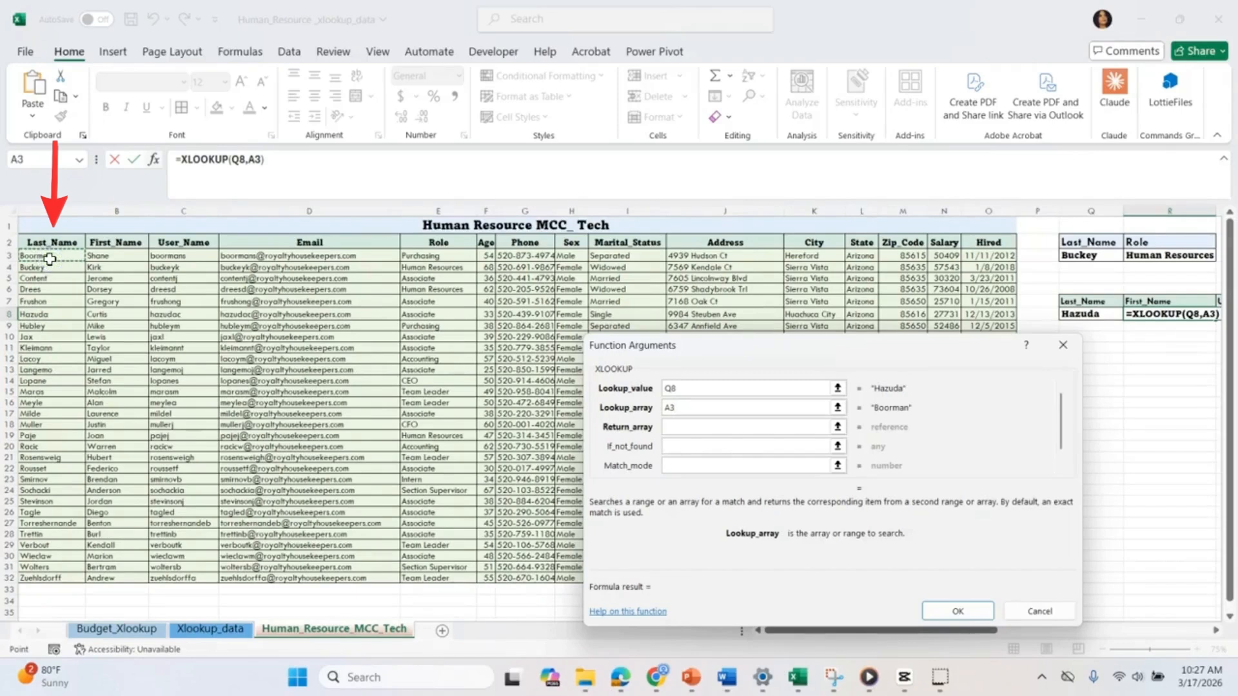
pyautogui.hotkey('ctrl', 'shift', 'Down')
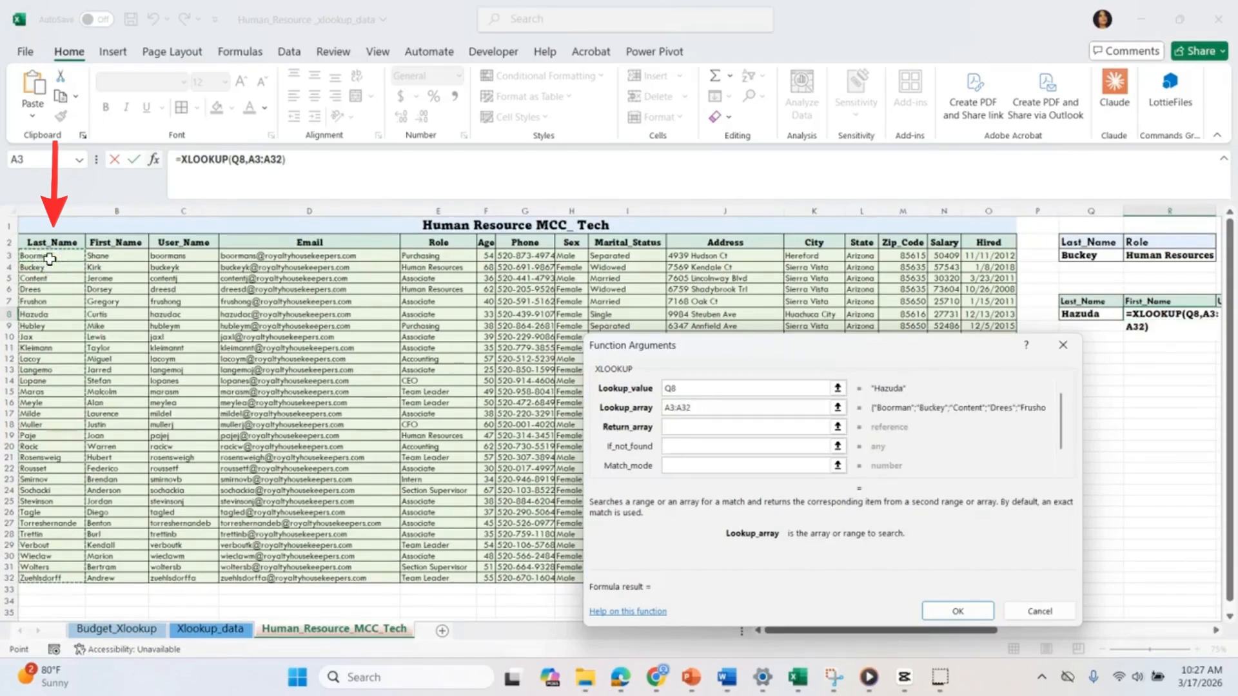
# Set the return array to B3:O32, covering all columns from First_Name through Hired
pyautogui.click(684, 428)
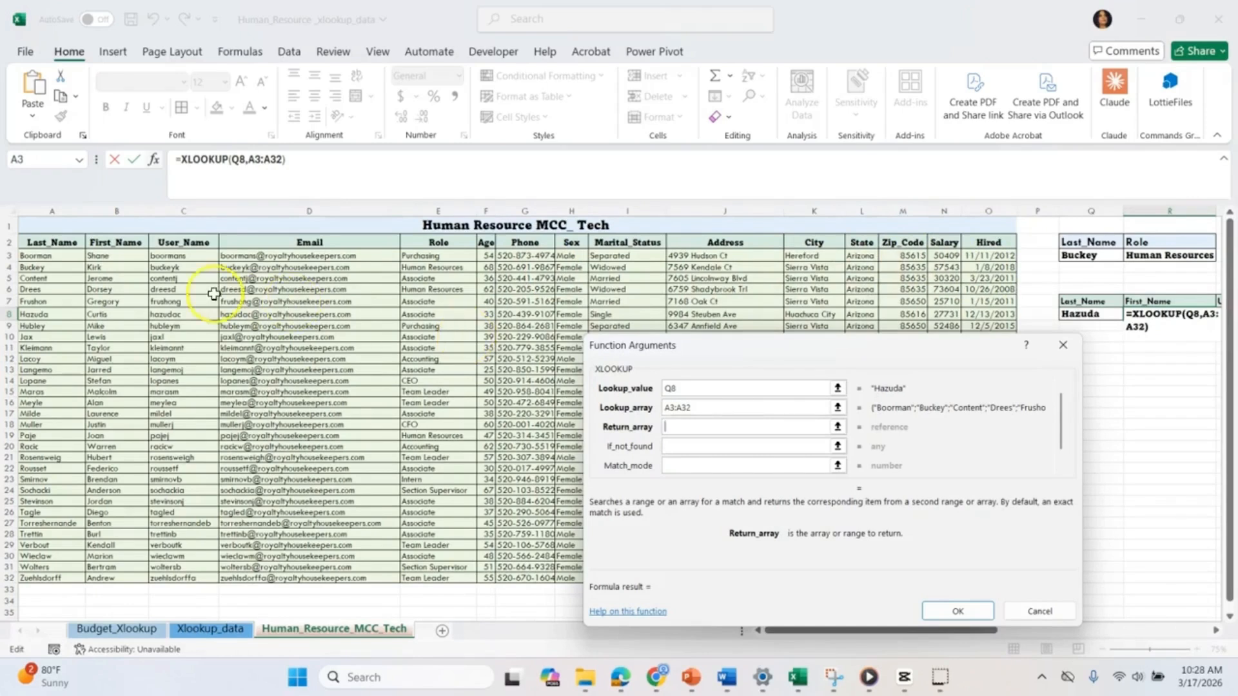
pyautogui.click(111, 258)
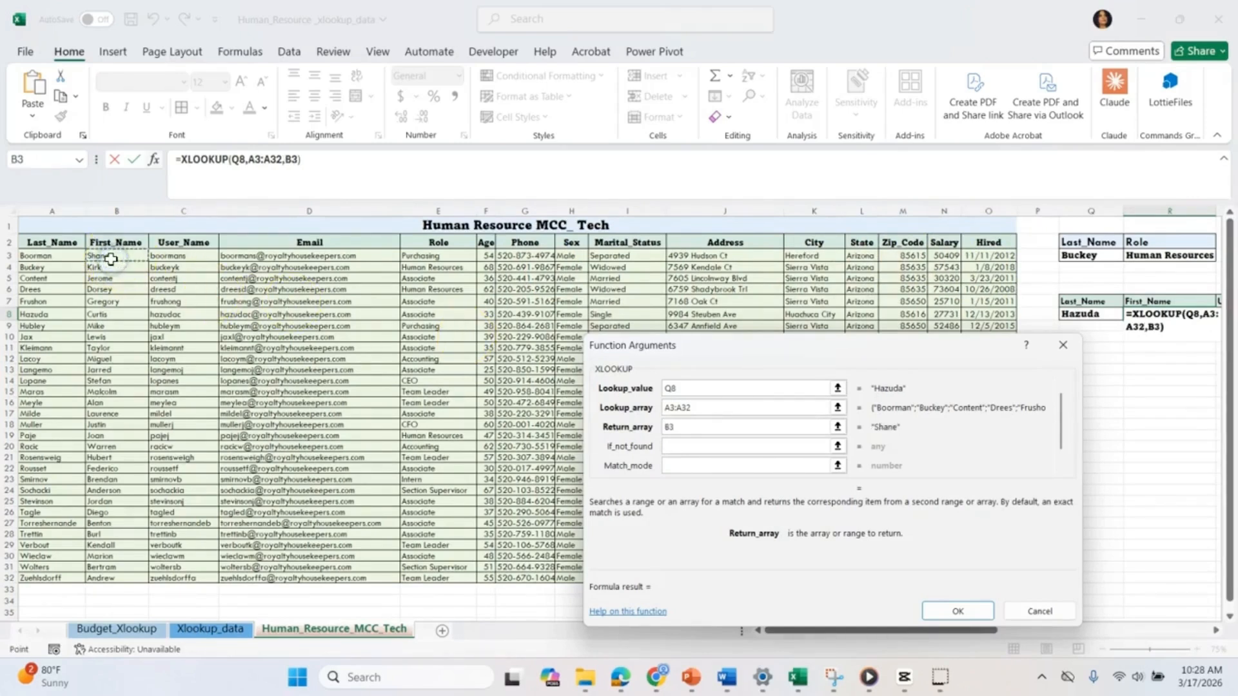
pyautogui.hotkey('ctrl', 'shift', 'Right')
pyautogui.hotkey('ctrl', 'shift', 'Down')
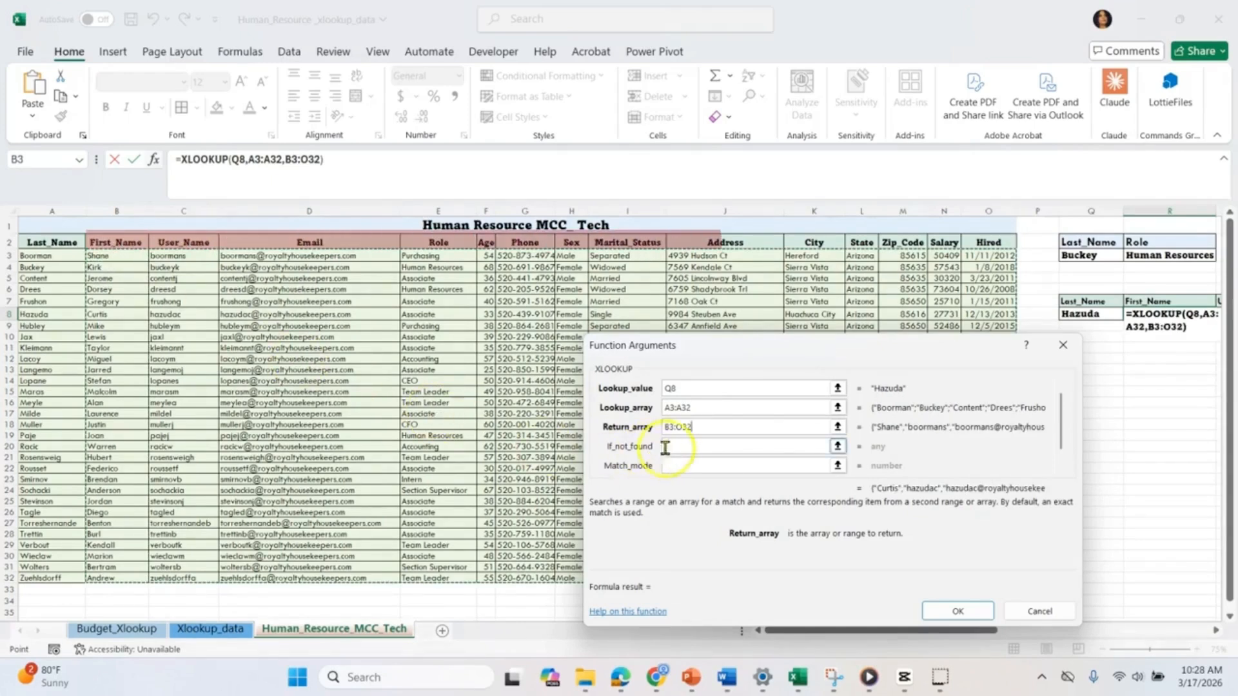
# Leave the if-not-found argument empty, set the match mode to 0, and complete the XLOOKUP formula in R8
pyautogui.click(707, 446)
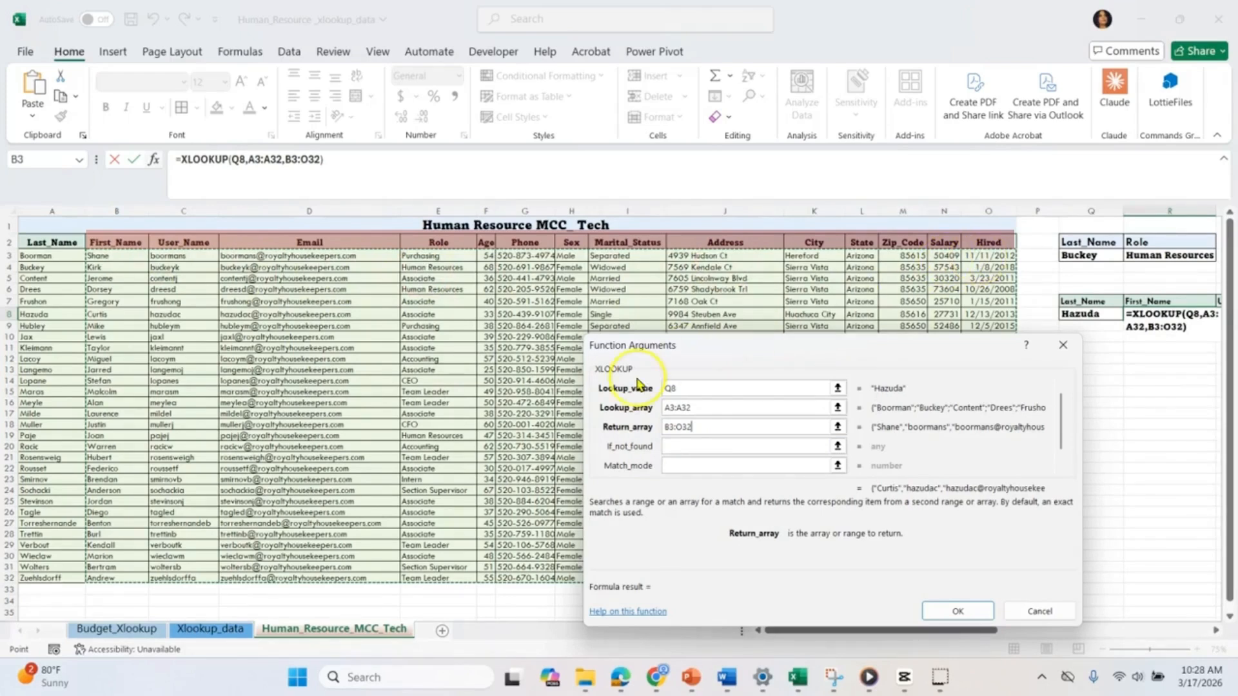
pyautogui.click(668, 469)
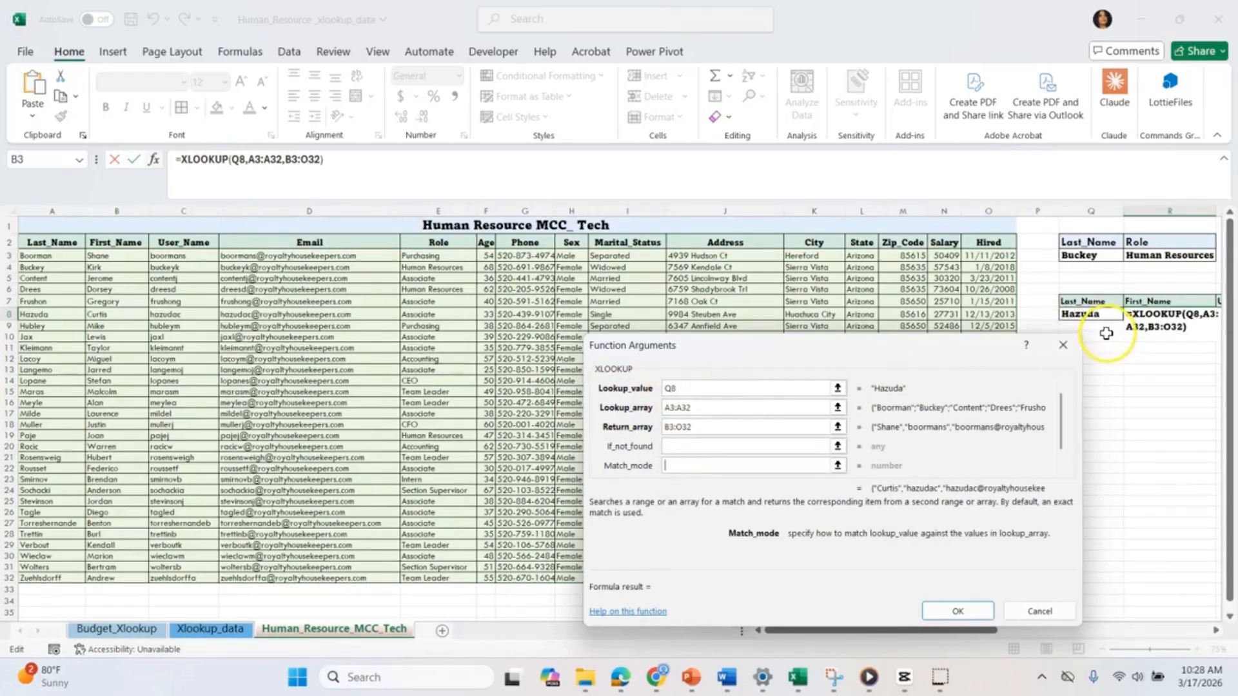
pyautogui.click(771, 408)
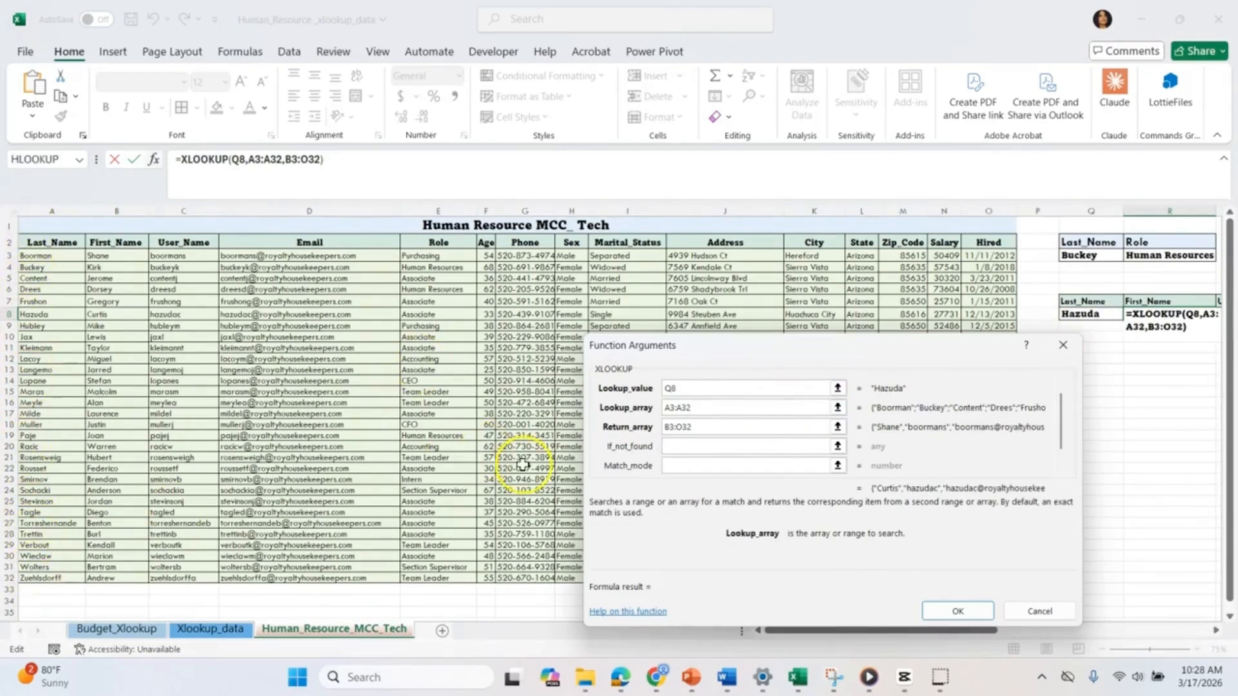
pyautogui.click(723, 428)
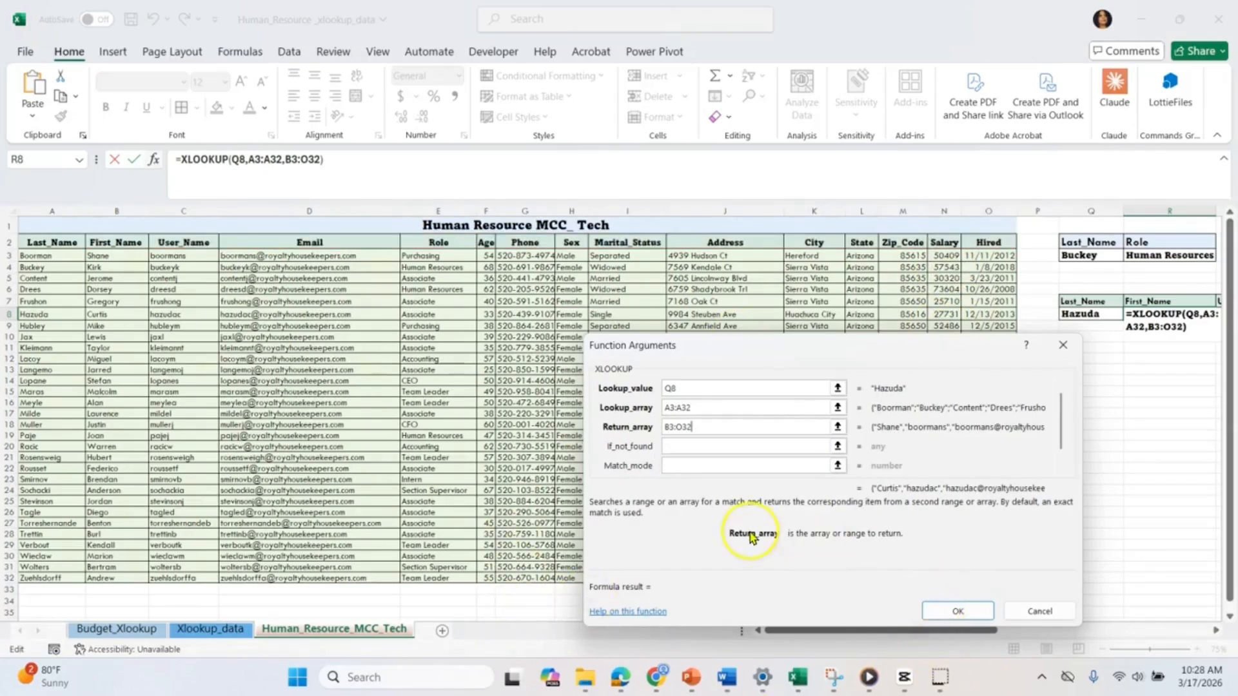
pyautogui.click(706, 464)
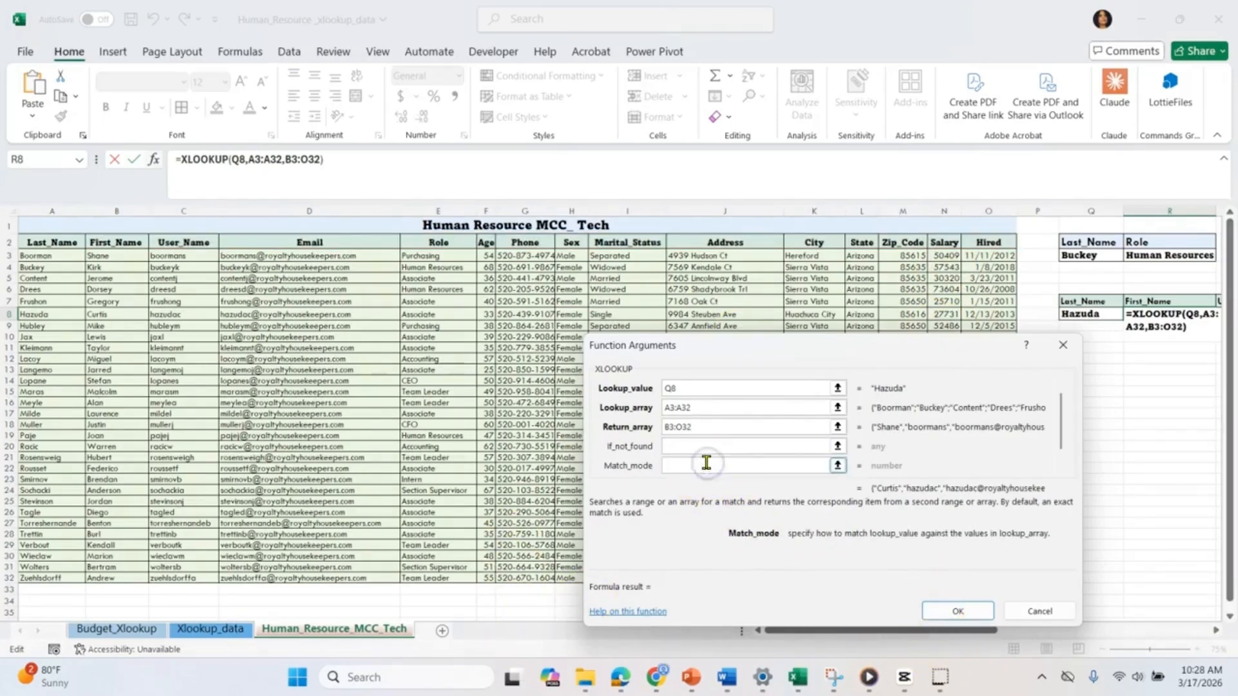
pyautogui.write('0')
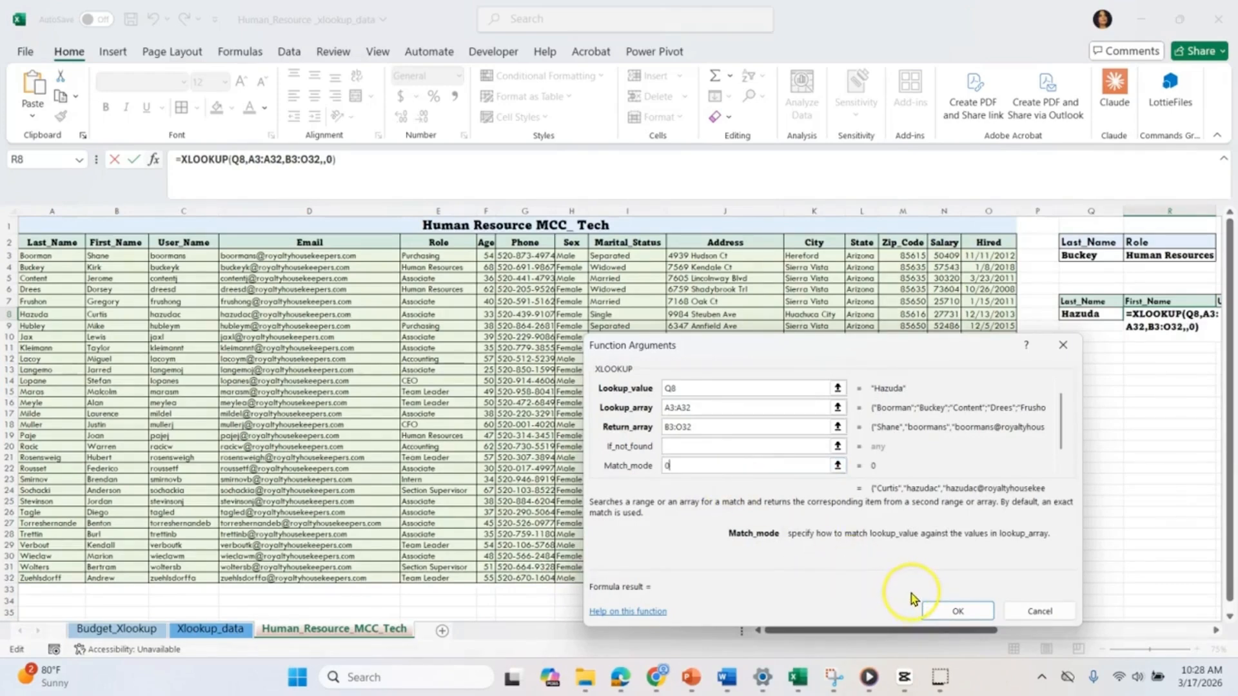
pyautogui.click(941, 612)
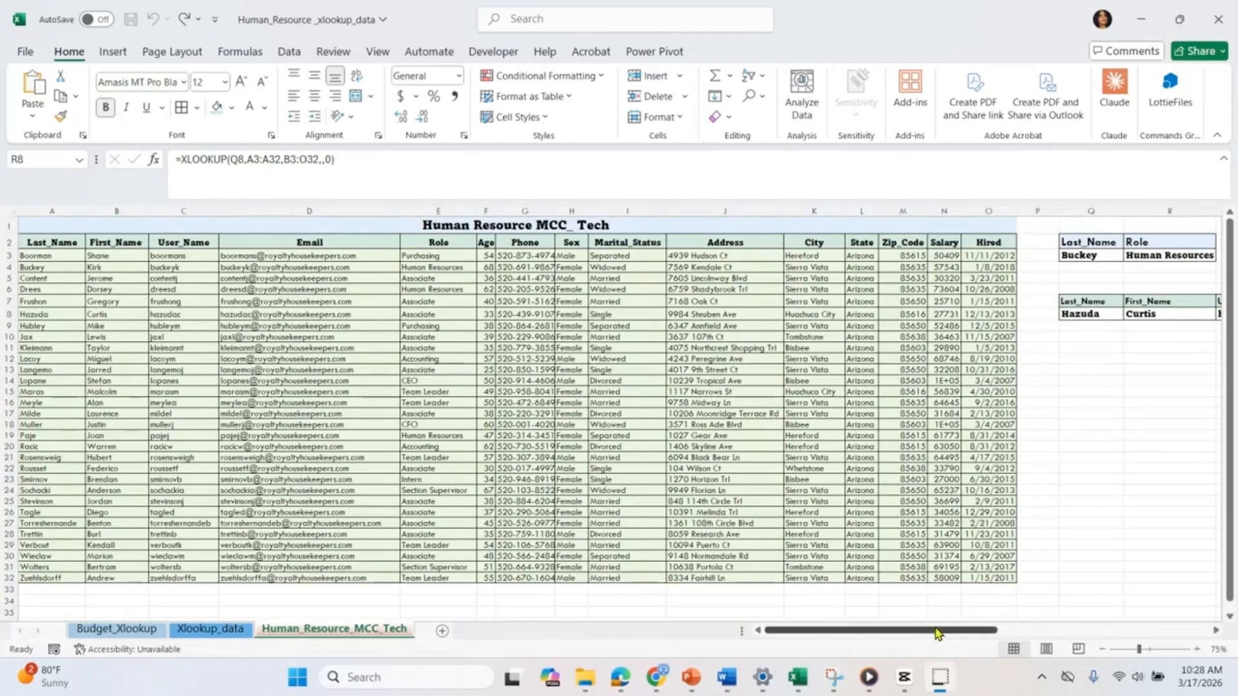
# Test the full-record lookup by choosing the last names listed in A12, A14 and A5 in turn for Q8
pyautogui.moveTo(934, 636); pyautogui.dragTo(1116, 632)
pyautogui.click(398, 314)
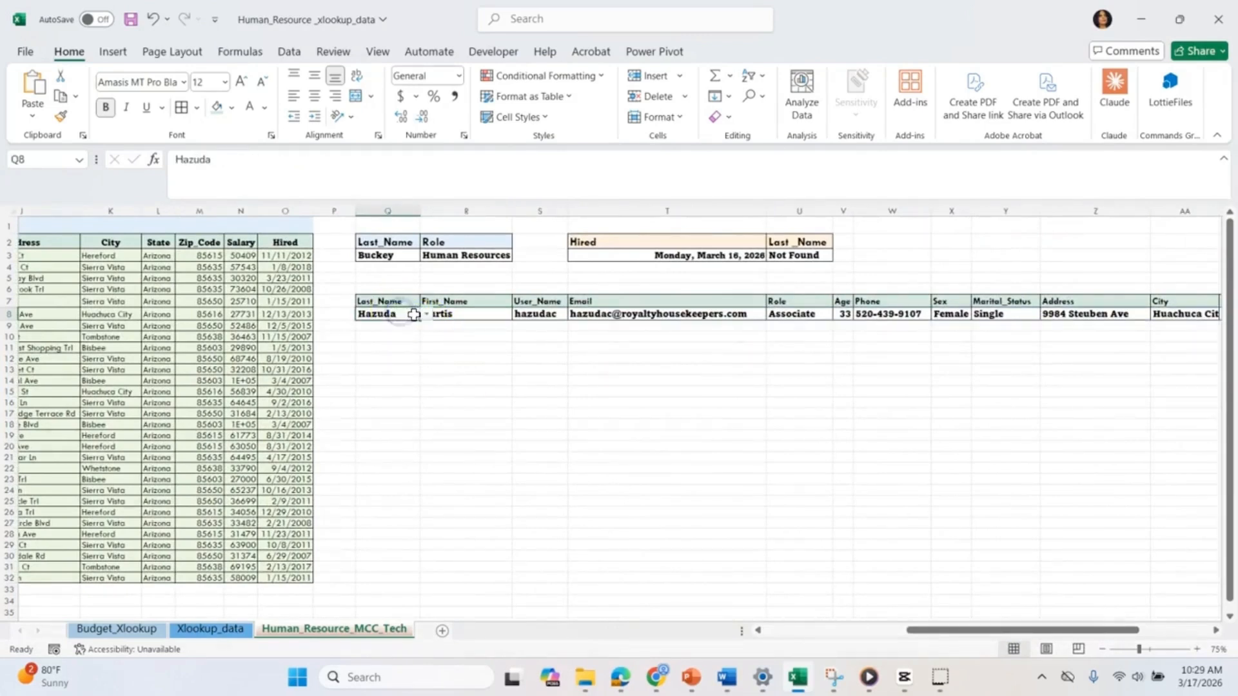
pyautogui.click(427, 315)
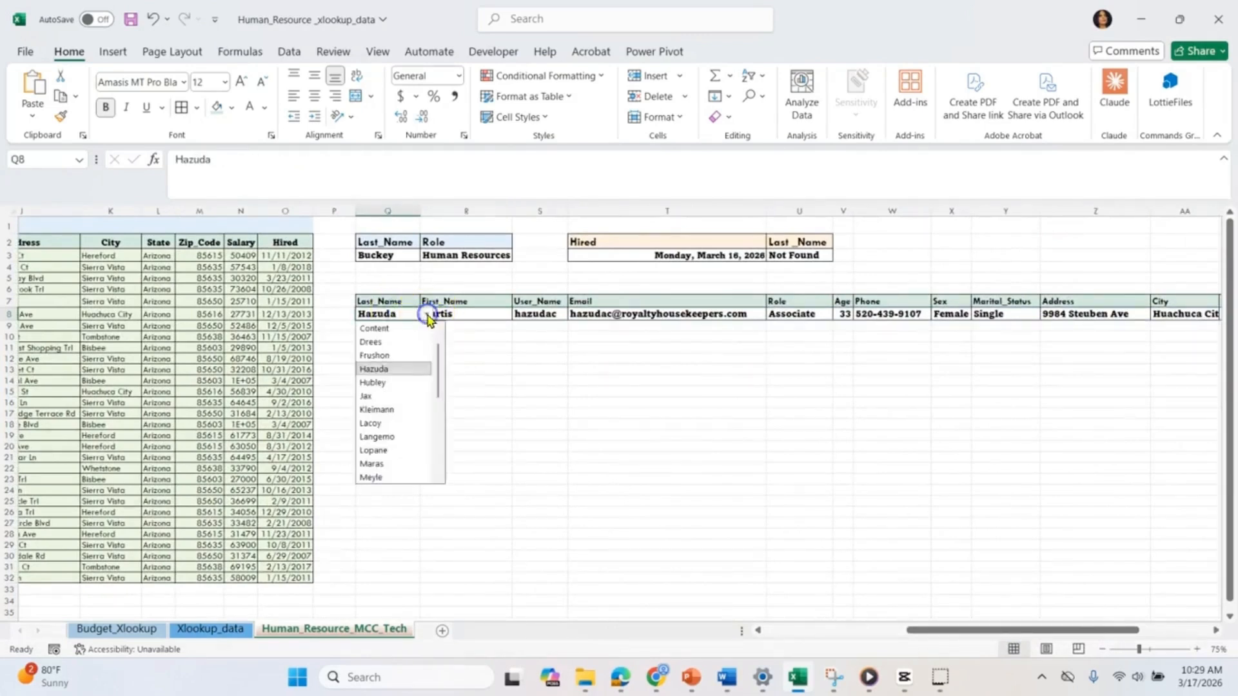
pyautogui.click(376, 429)
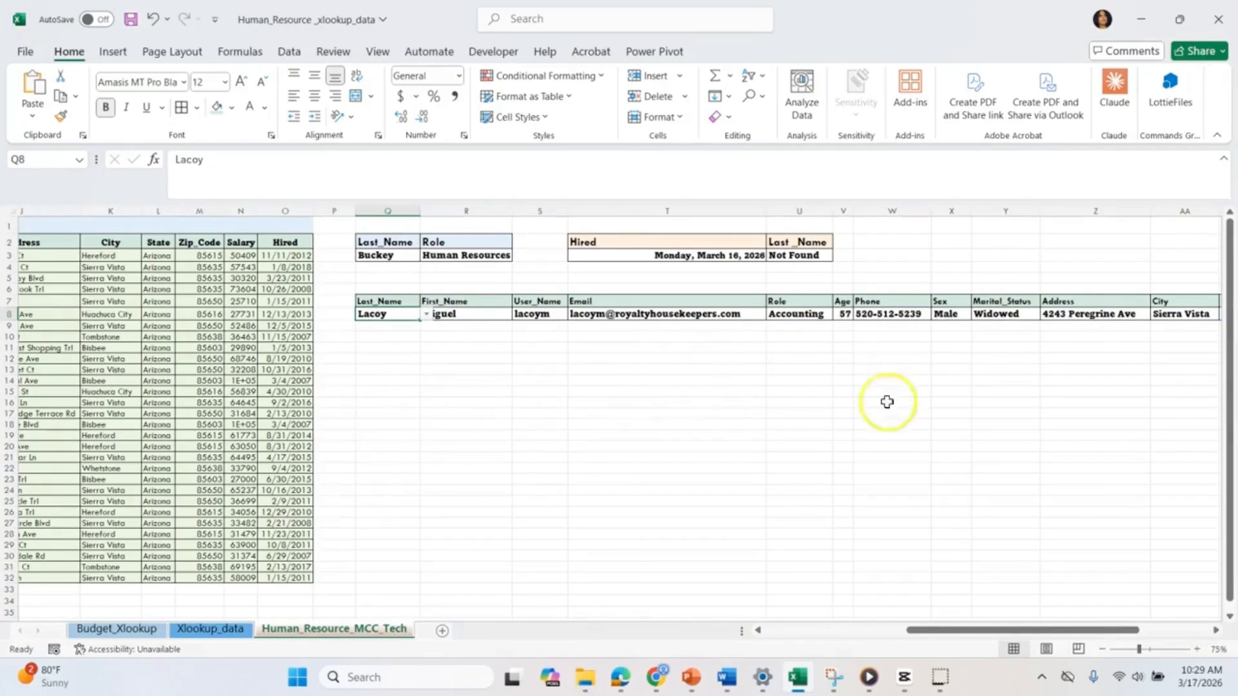
pyautogui.click(424, 315)
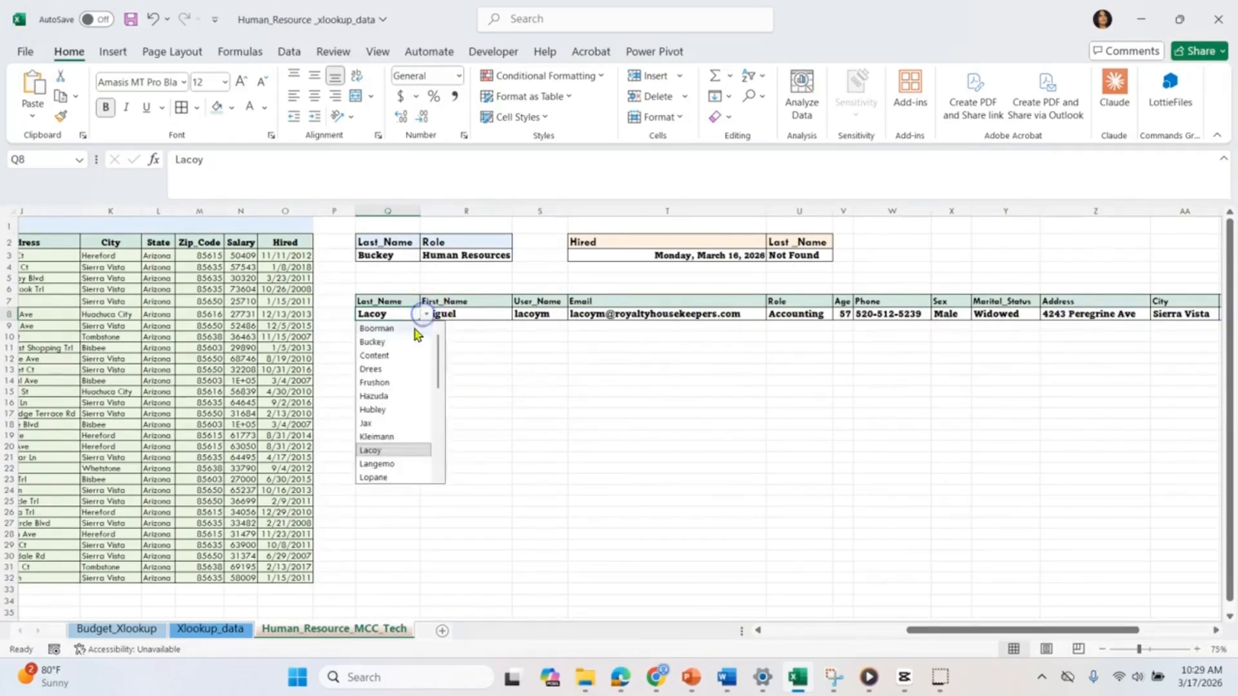
pyautogui.click(373, 477)
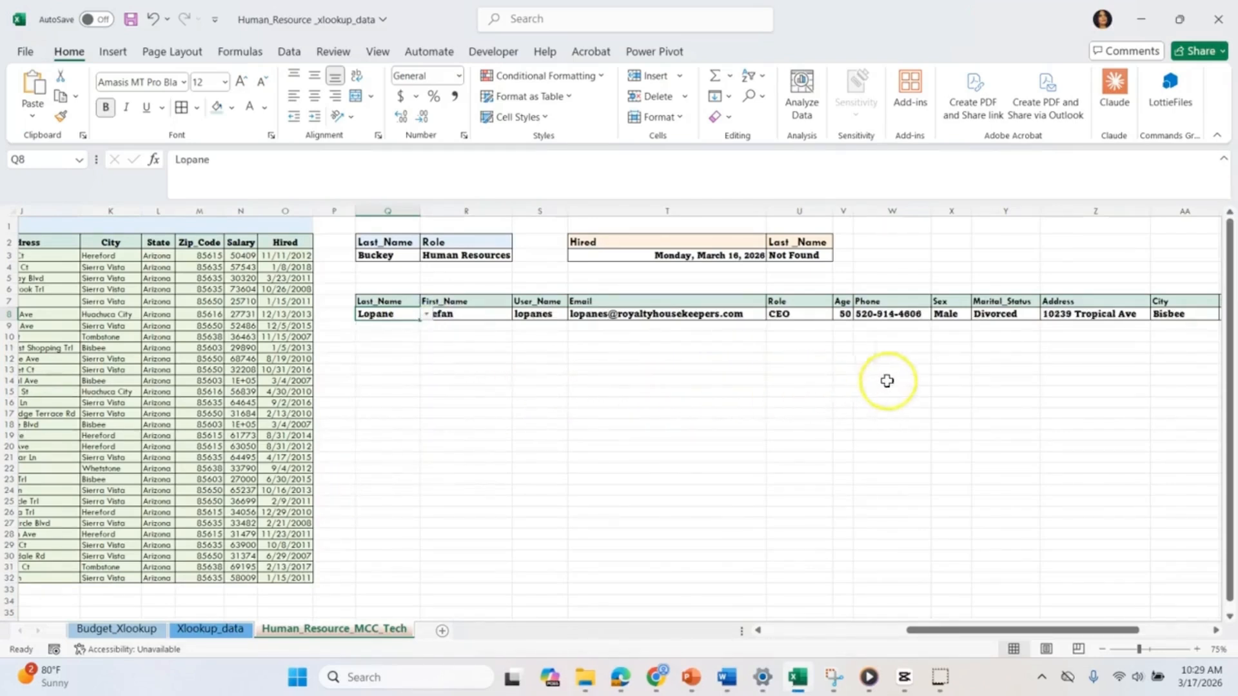
pyautogui.click(426, 315)
pyautogui.click(375, 355)
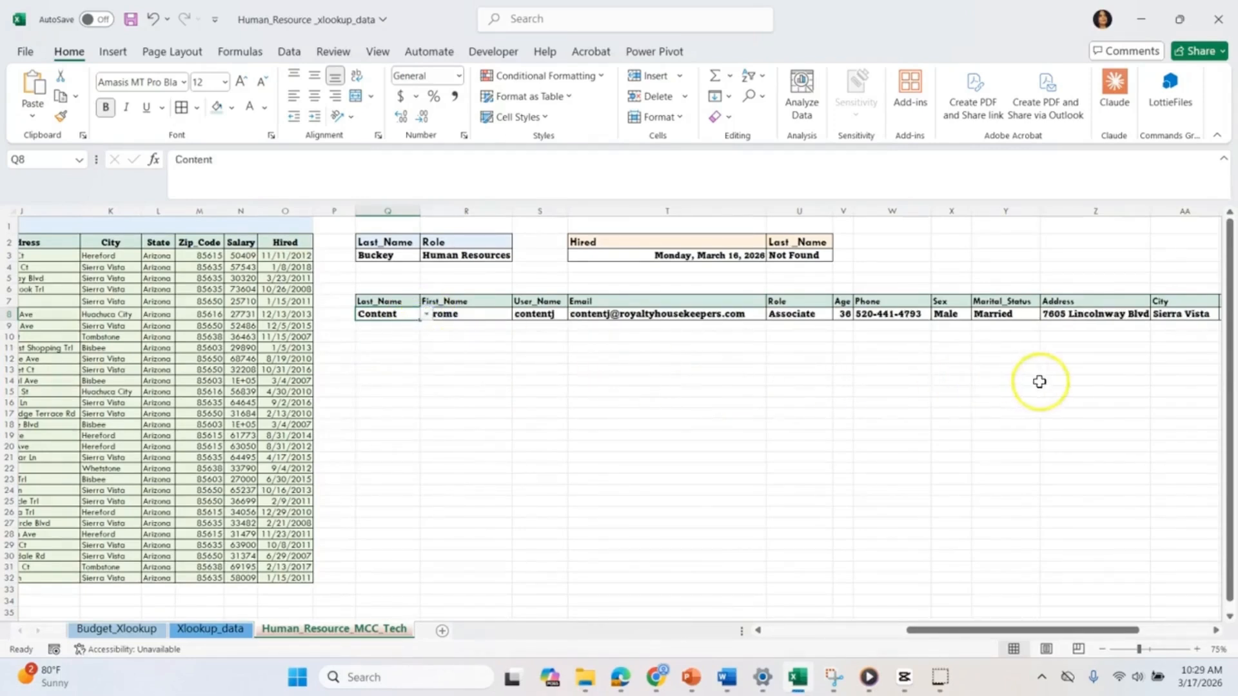
pyautogui.moveTo(955, 638); pyautogui.dragTo(928, 620)
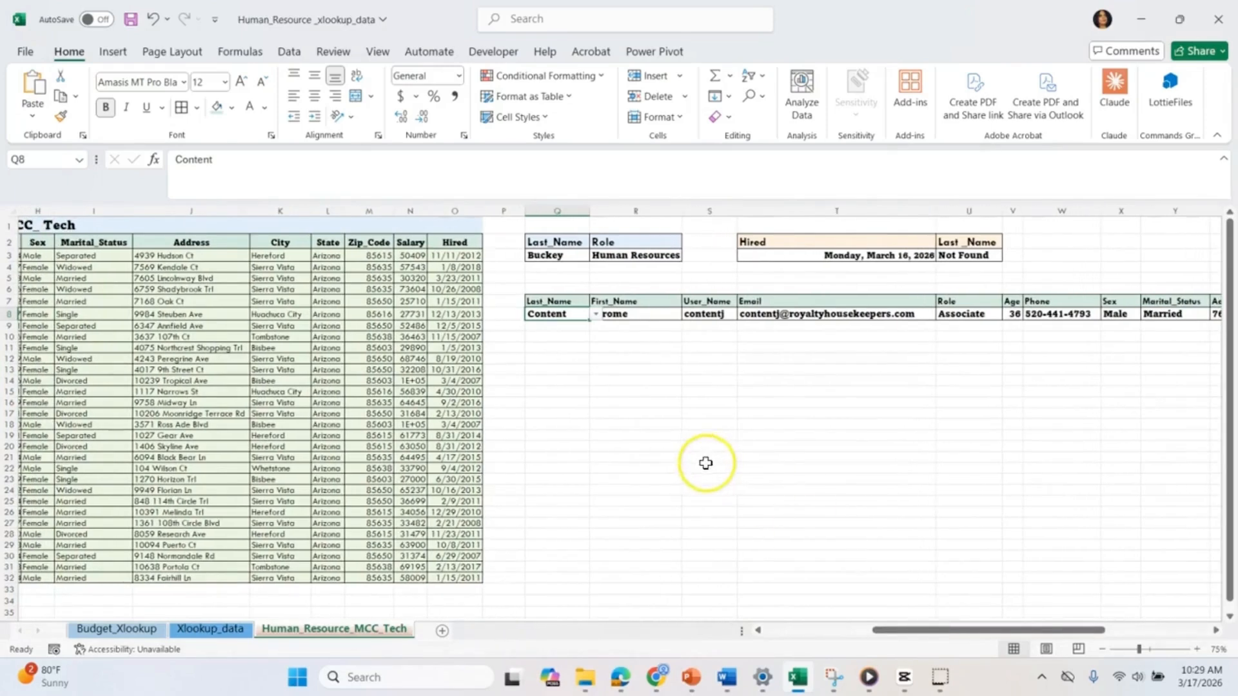